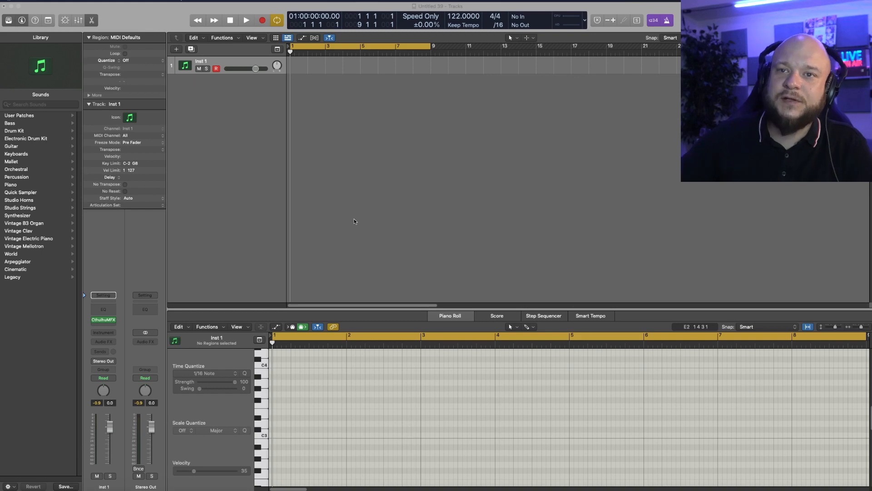
Load the Vintage Mellotron instrument on the Inst 1 track and choose its Mixed Choir preset
left_click(114, 332)
scroll(118, 363, "down", 5)
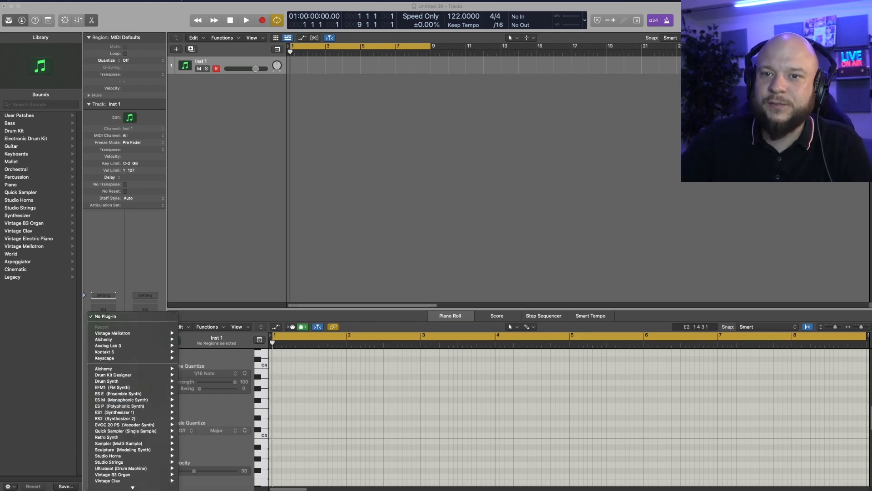
left_click(183, 443)
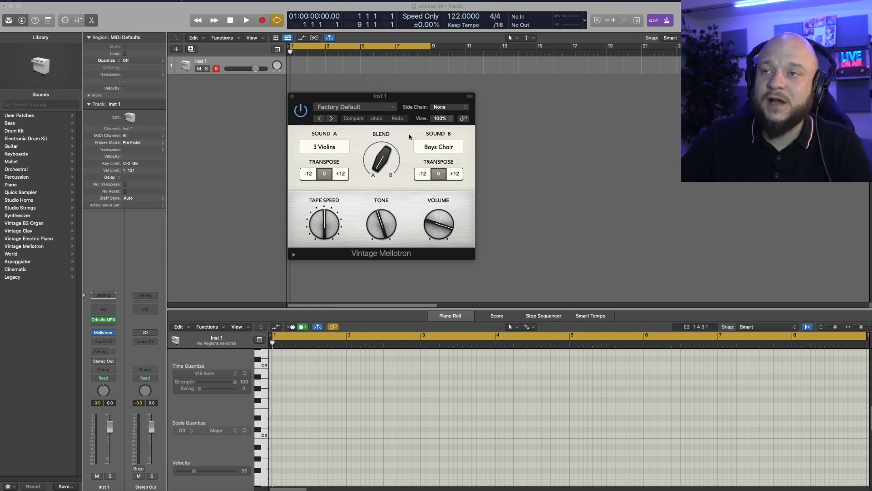
left_click_drag(403, 99, 340, 137)
left_click(291, 145)
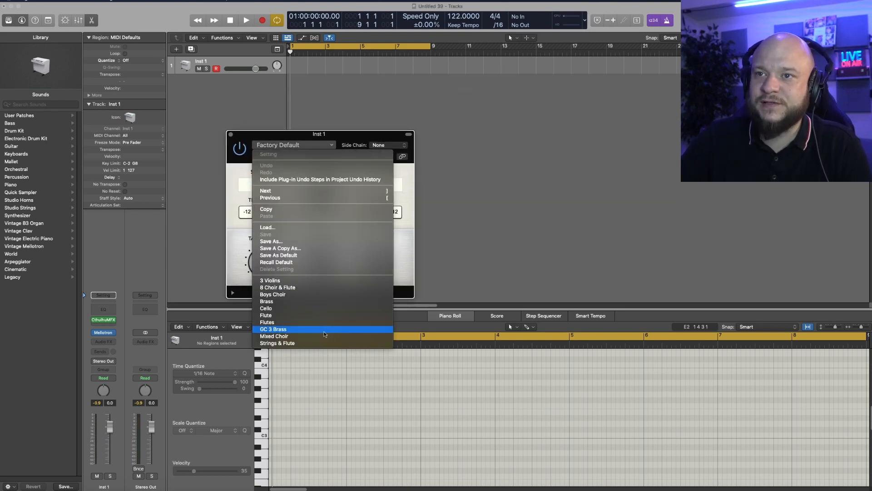
left_click(326, 337)
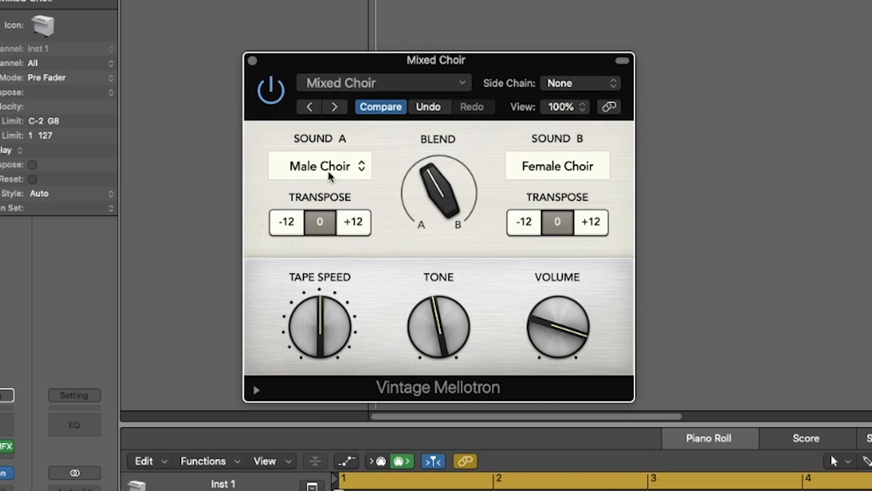
Transpose the Mellotron's Male Choir sound by +12, raise the tape speed and set the tone to 60
left_click(355, 222)
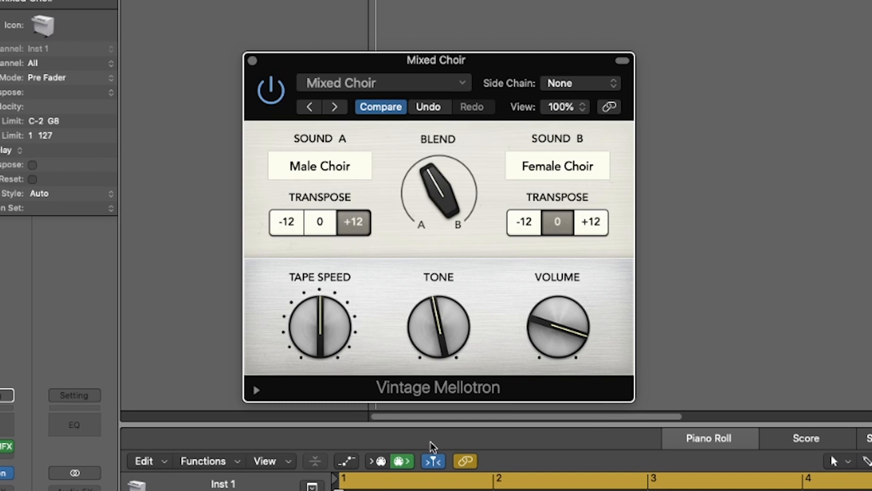
left_click_drag(325, 350, 311, 309)
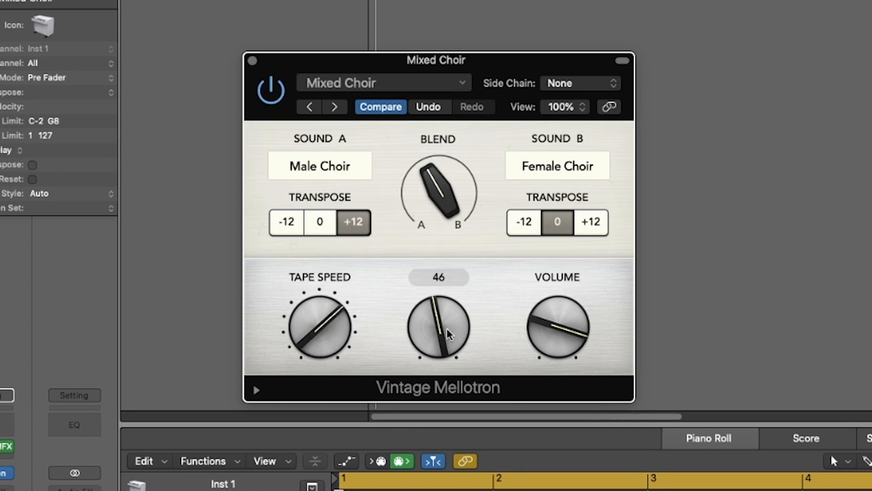
left_click_drag(438, 319, 437, 301)
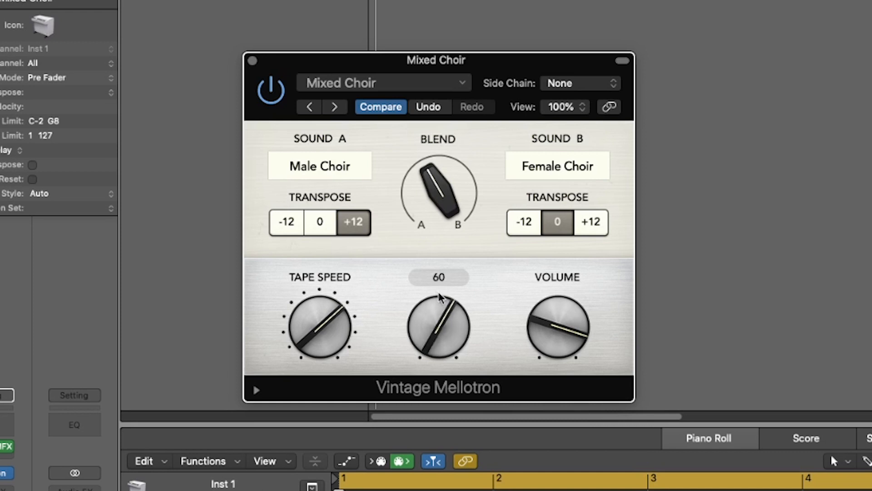
mouse_move(568, 345)
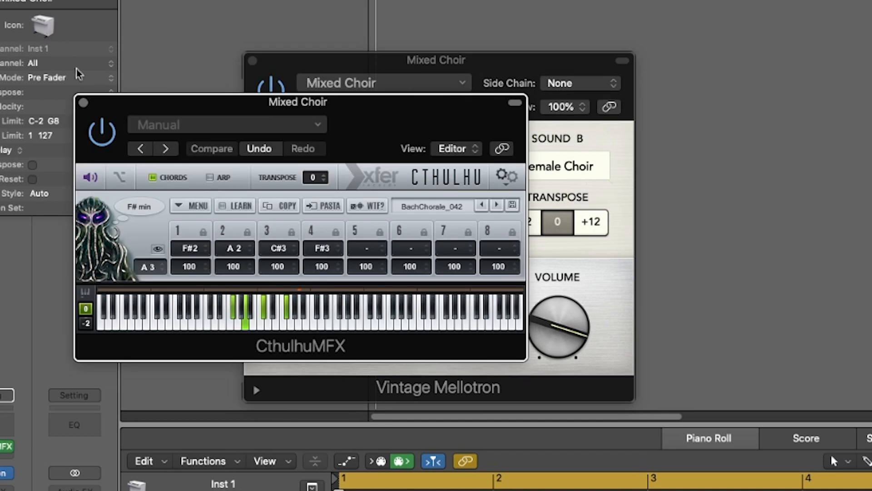
Record an eight-bar chord part on the Mixed Choir track and quantize it to 1/16 notes
left_click(82, 102)
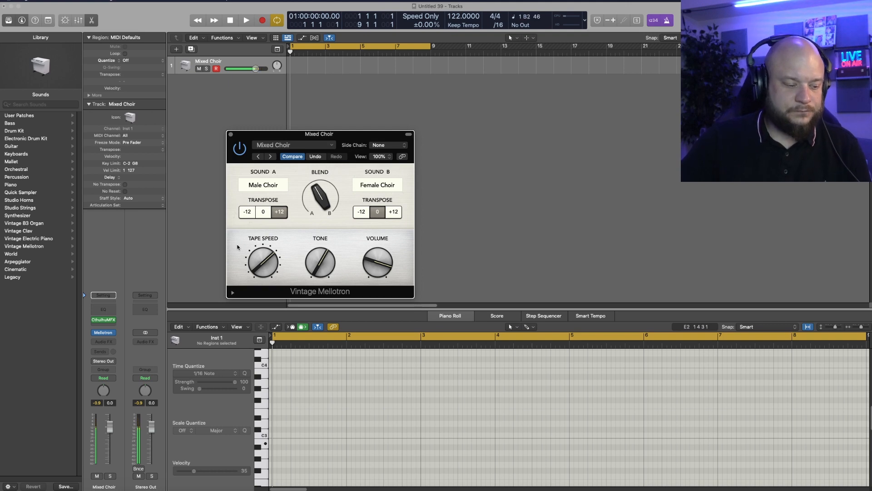
key("r")
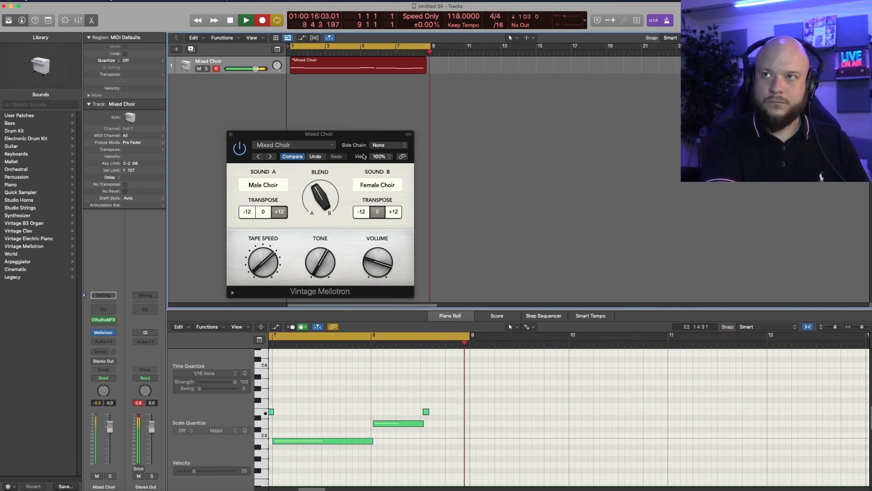
key("space")
key("q")
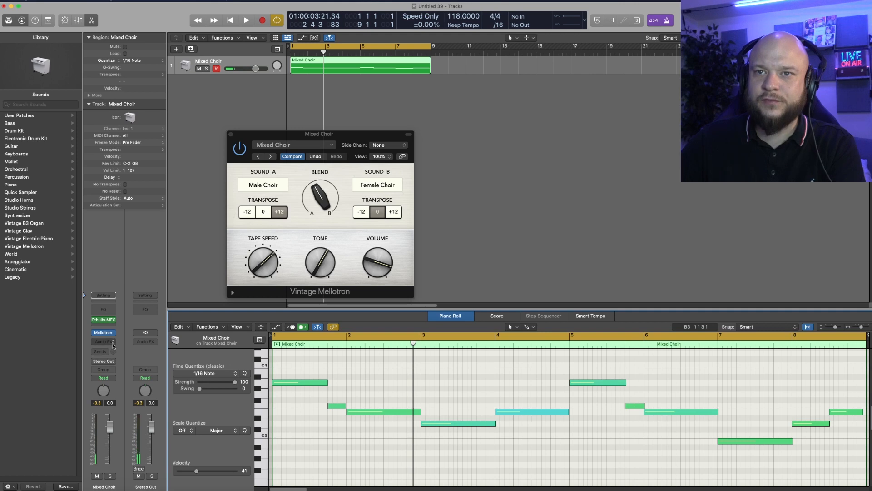
Insert the BABY Audio Smooth Operator effect on the Mixed Choir track
left_click(113, 343)
mouse_move(121, 487)
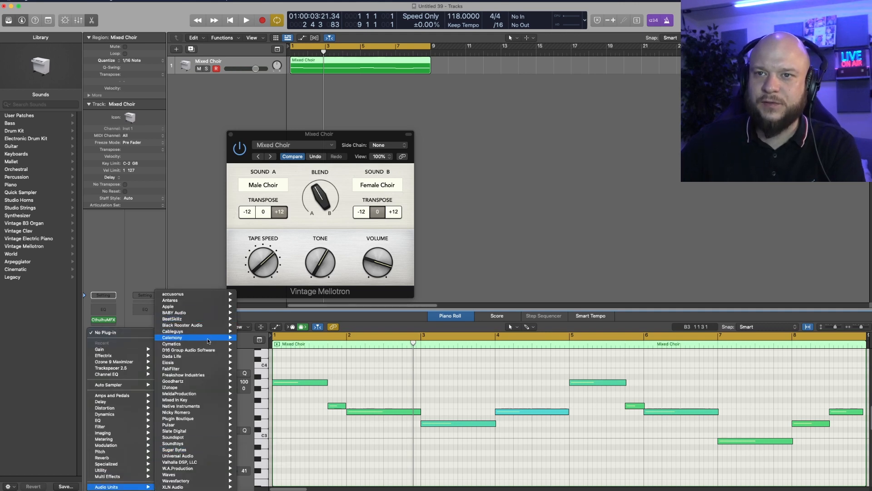
mouse_move(206, 314)
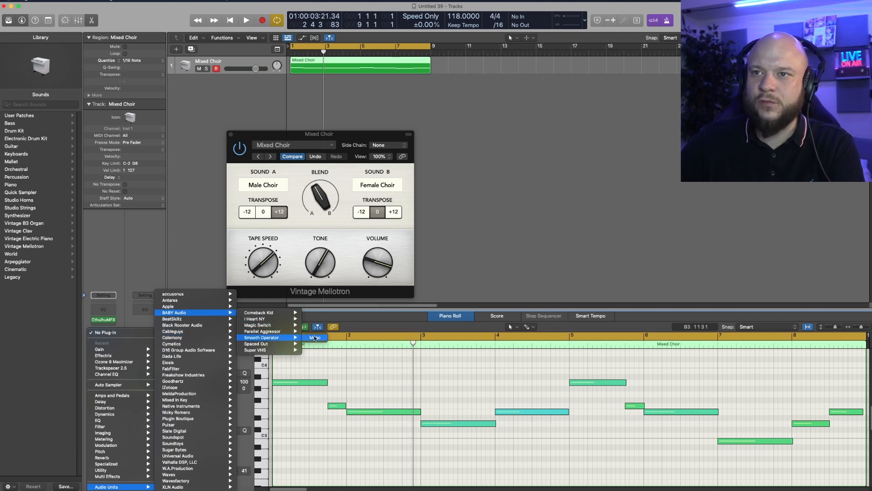
left_click(314, 337)
Audition Smooth Operator's bands during playback and pull the upper-mid node down to about -13 dB at 1191 Hz
key("space")
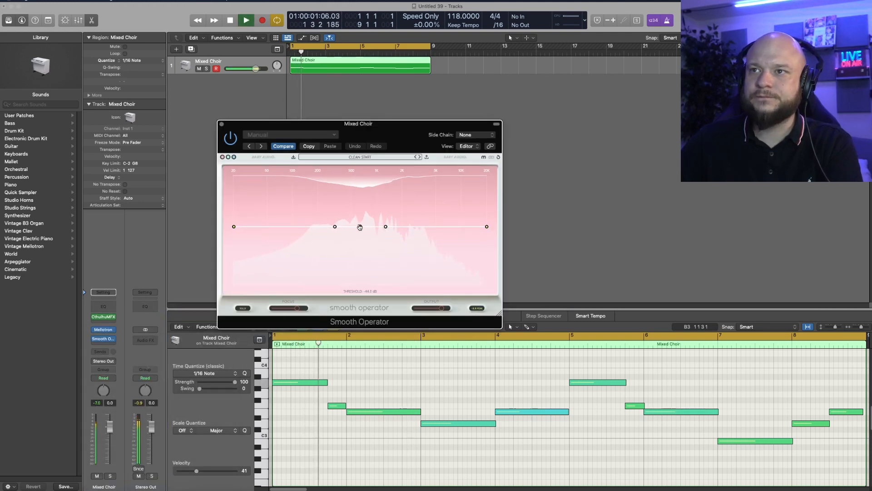
left_click(360, 227)
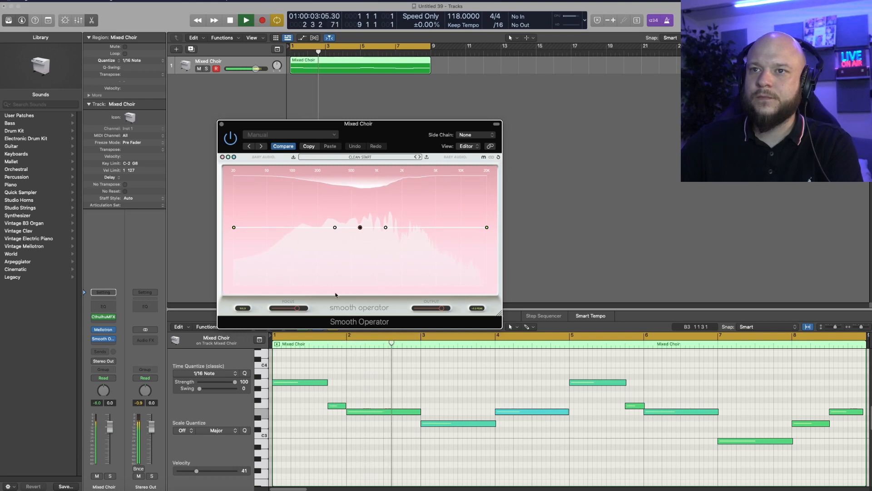
mouse_move(386, 229)
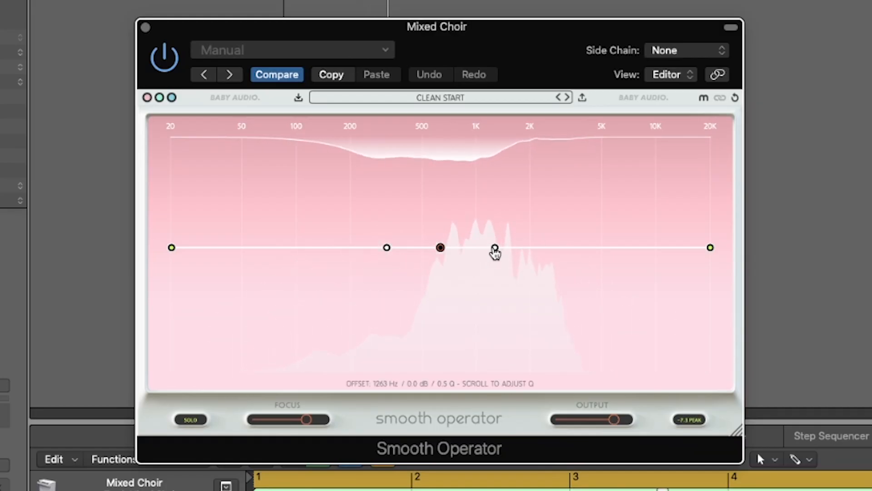
mouse_move(387, 250)
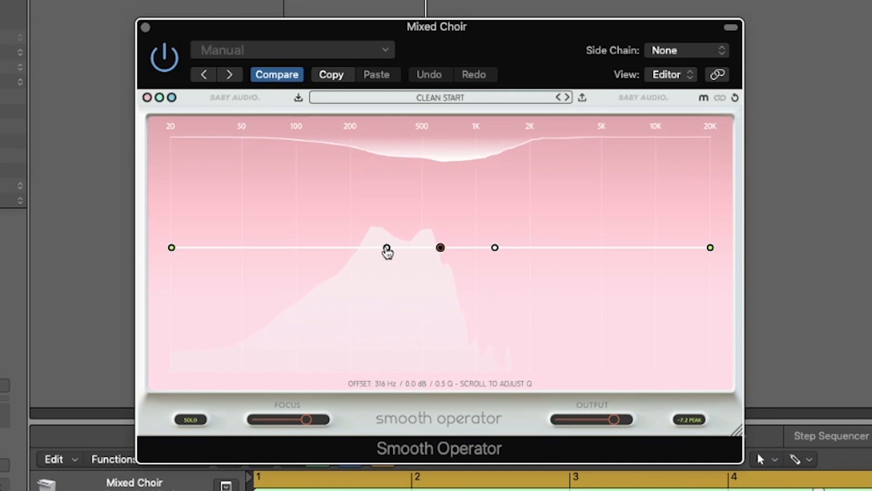
mouse_move(495, 251)
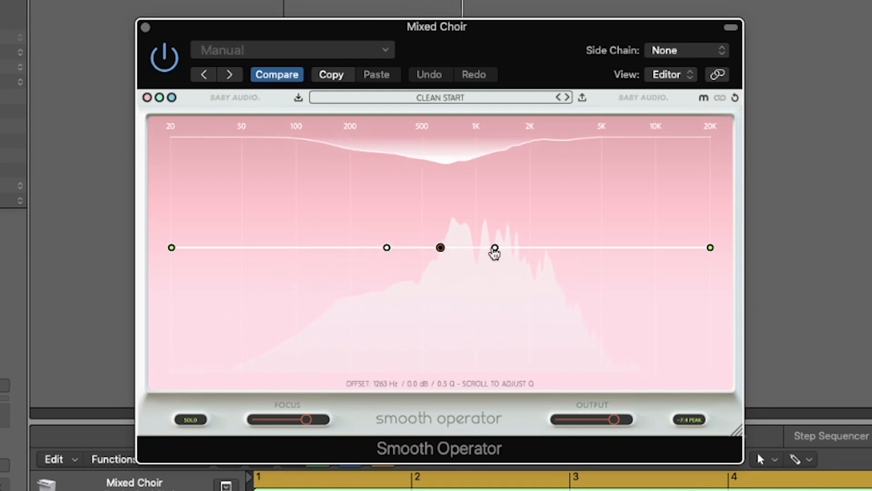
left_click_drag(494, 253, 491, 284)
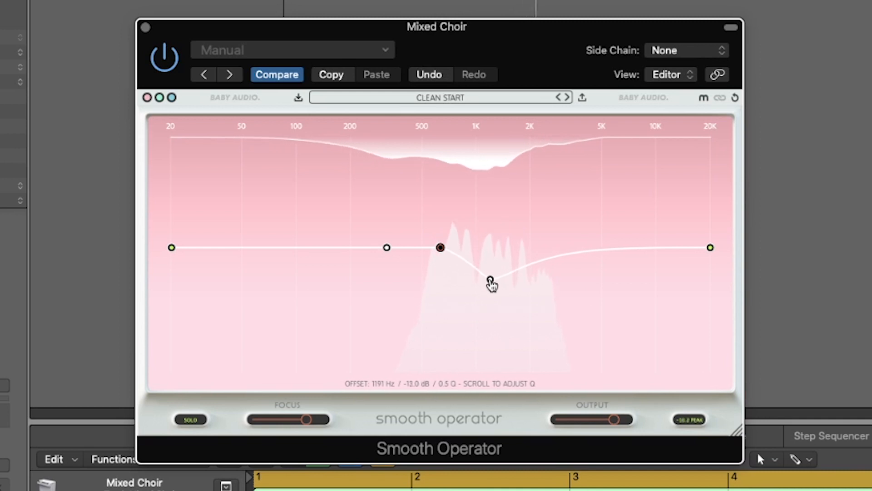
Lower Smooth Operator's overall threshold slightly, adjust the dip near 1.2 kHz and pull down the 20 Hz node
left_click_drag(445, 251, 444, 261)
left_click_drag(494, 297, 492, 291)
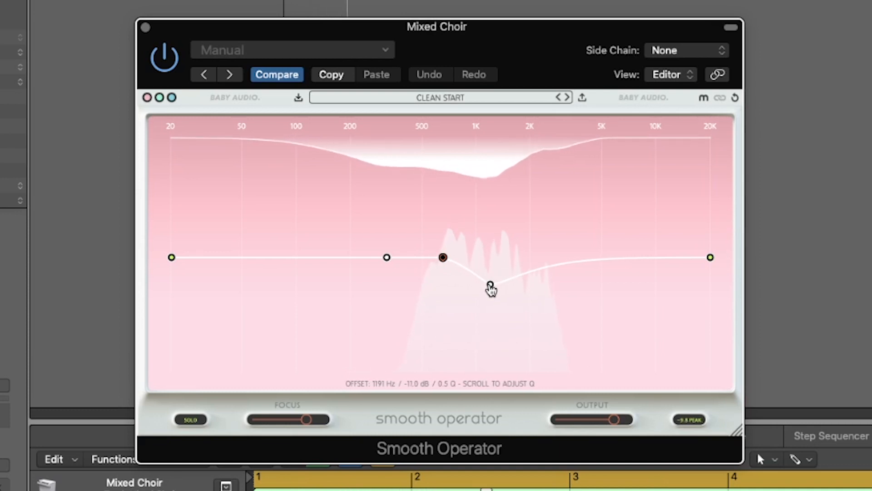
mouse_move(491, 289)
left_mouse_down()
mouse_move(472, 288)
mouse_move(500, 291)
mouse_move(490, 294)
left_mouse_up()
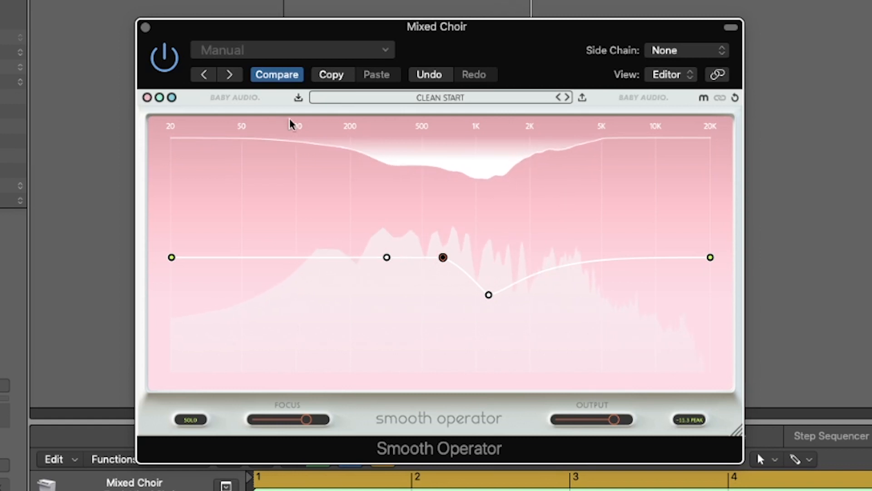
left_click_drag(172, 258, 175, 298)
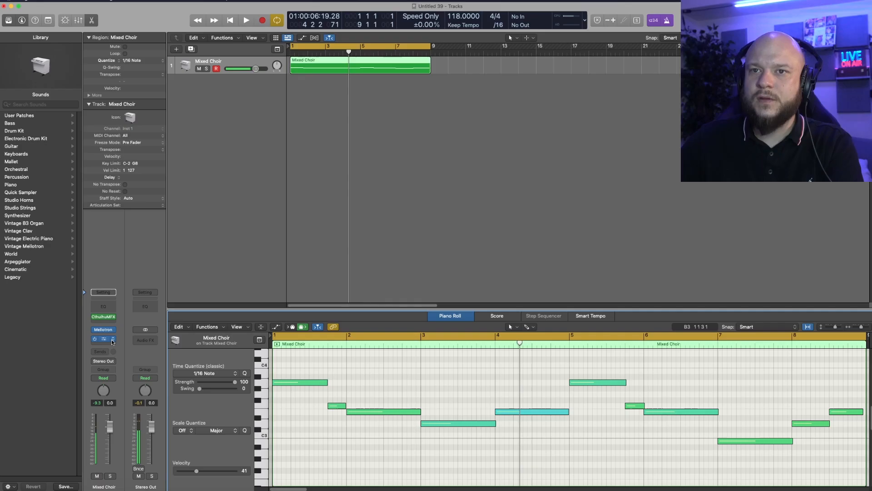
Insert the iZotope Ozone 9 Imager as a mono-to-stereo effect on the Mixed Choir track
left_click(113, 344)
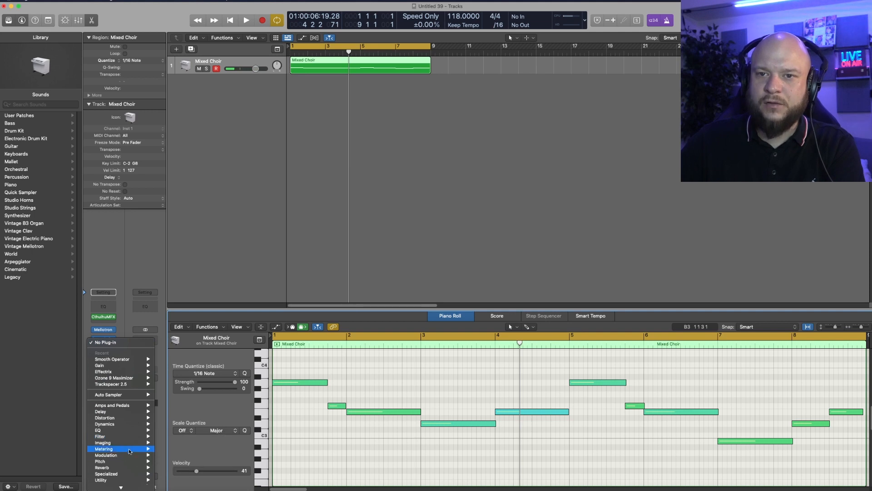
mouse_move(121, 487)
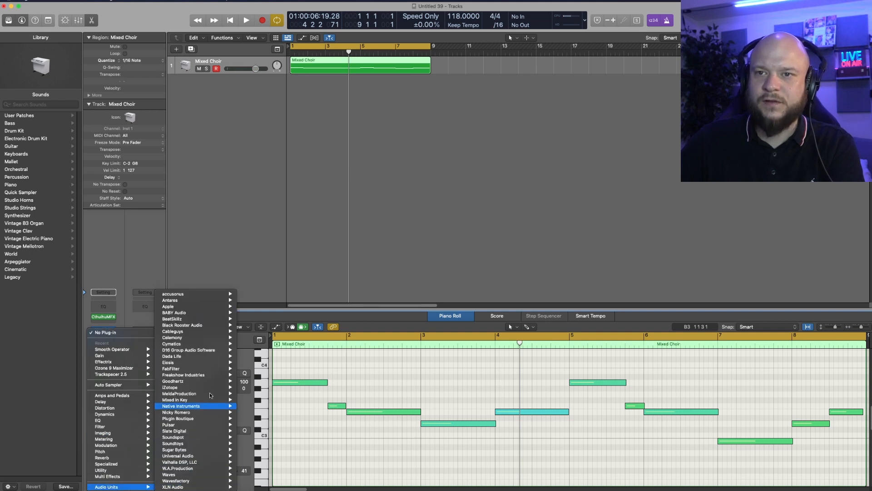
mouse_move(204, 426)
mouse_move(170, 387)
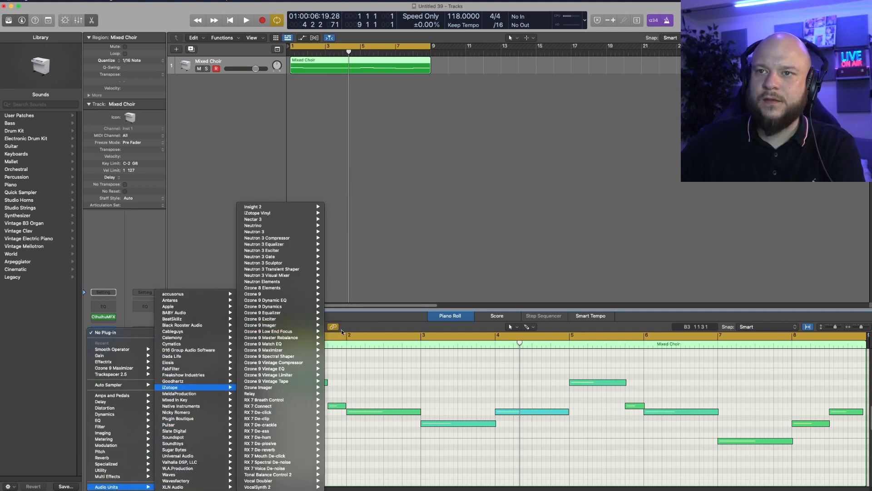
mouse_move(287, 326)
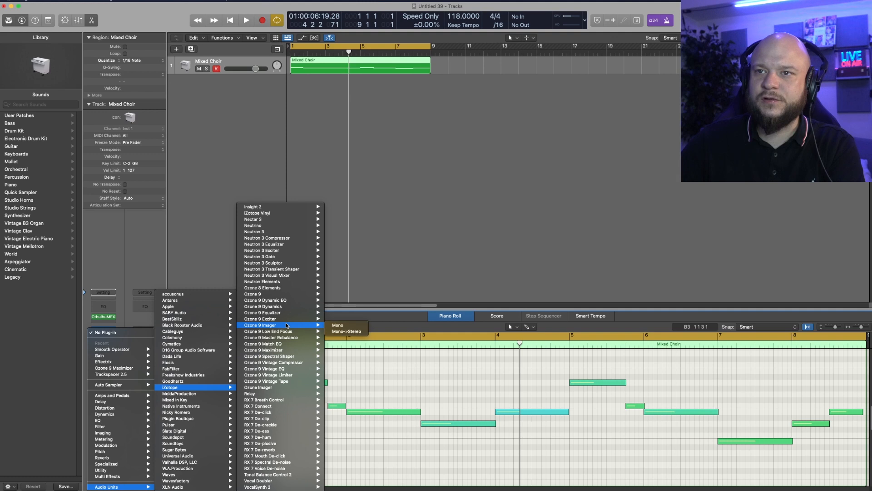
left_click(334, 332)
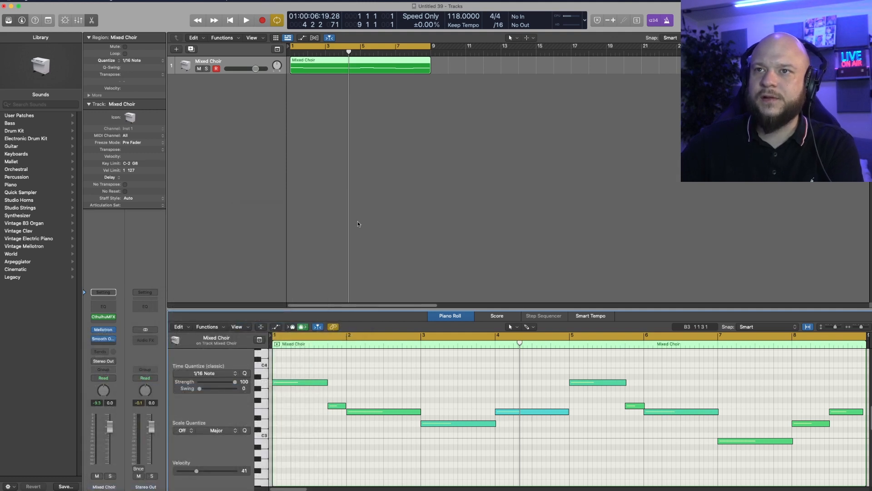
Enable Stereoize in the Imager during playback, set the Band 1 width to 54.4 and raise the Stereoize delay
key("space")
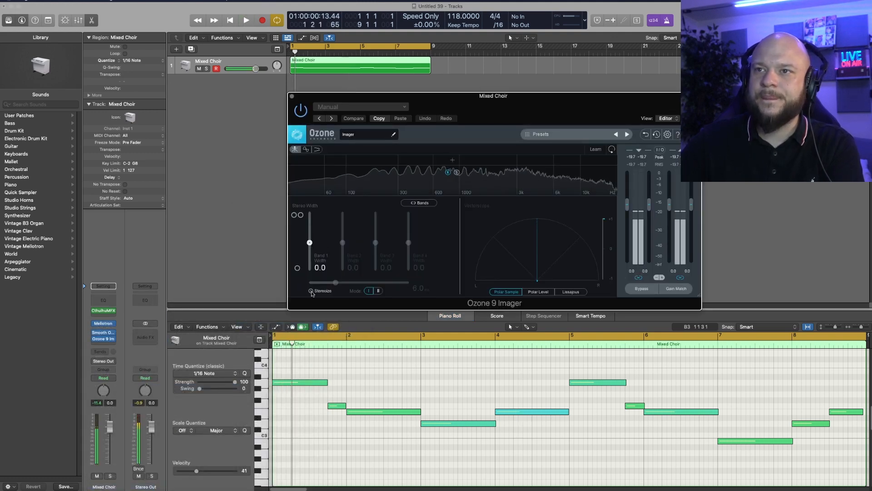
left_click(311, 291)
left_click_drag(310, 242, 311, 234)
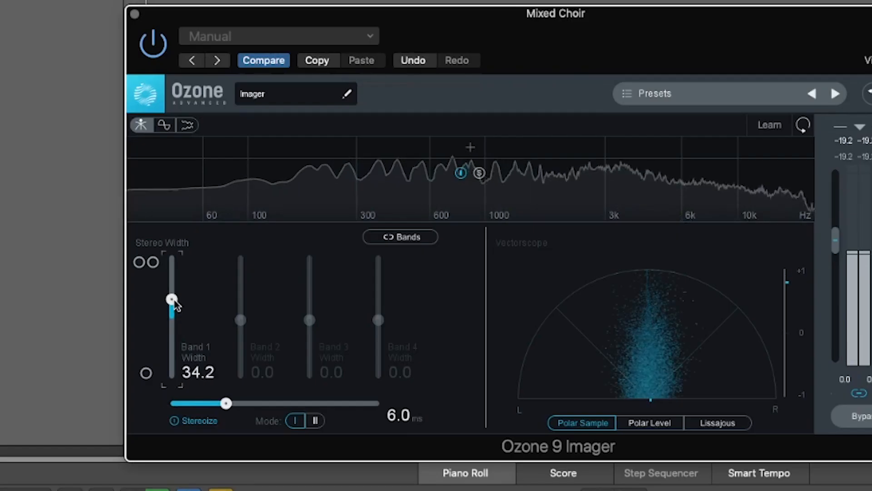
left_click_drag(226, 405, 281, 407)
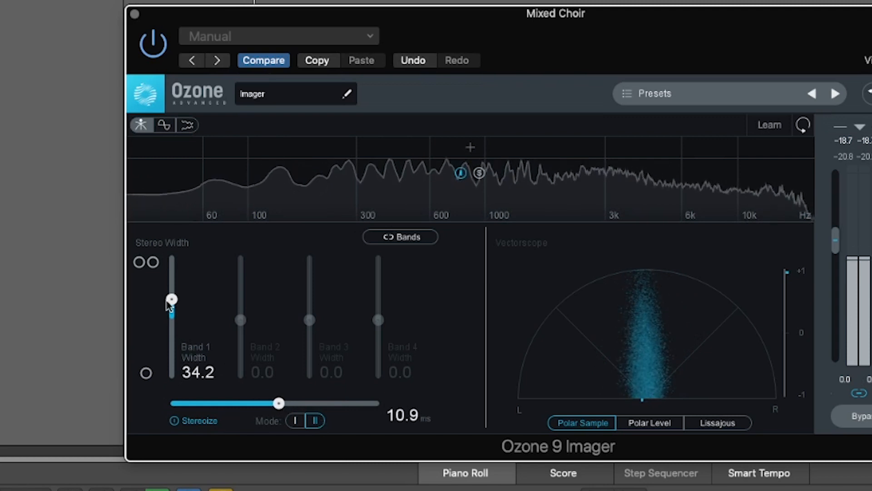
left_click_drag(173, 297, 174, 292)
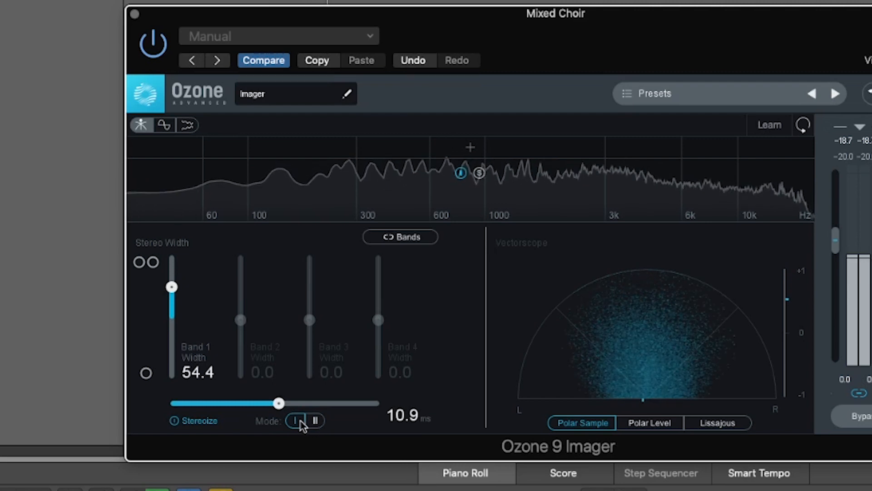
left_click_drag(279, 403, 310, 414)
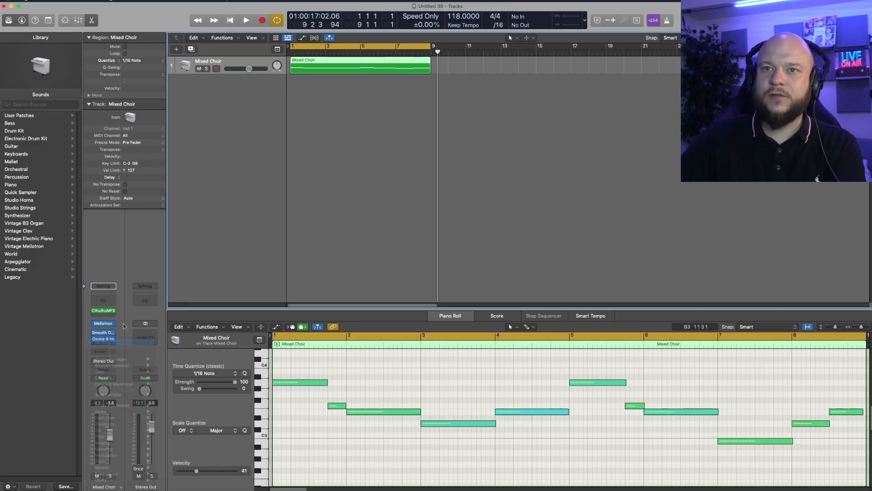
Insert the Midi FX Freeze plug-in after Cthulhu in the Mixed Choir track's MIDI effects
left_click(117, 317)
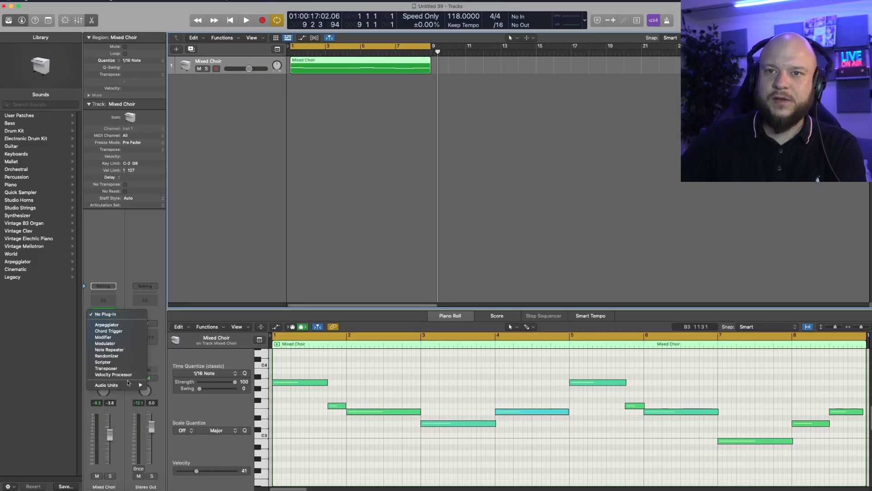
mouse_move(129, 386)
left_click(224, 385)
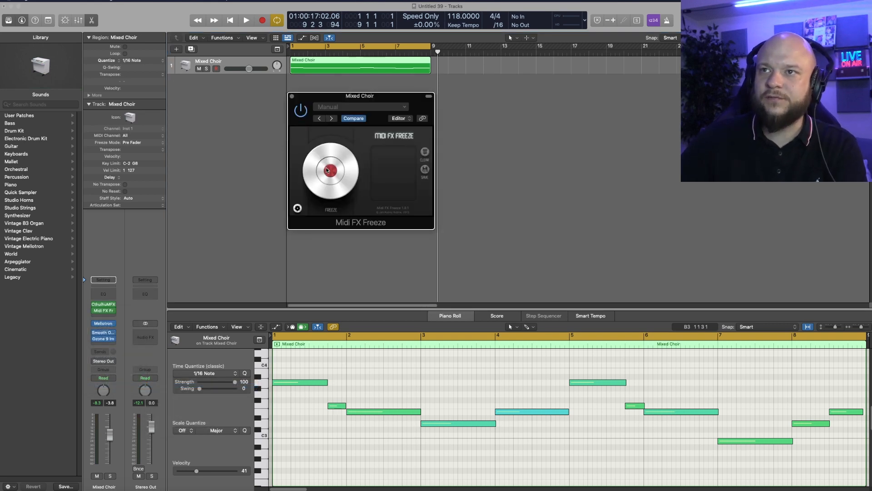
Play through the eight-bar loop to capture the chords in Midi FX Freeze, raising the Mixed Choir volume to -0.9 dB
key("space")
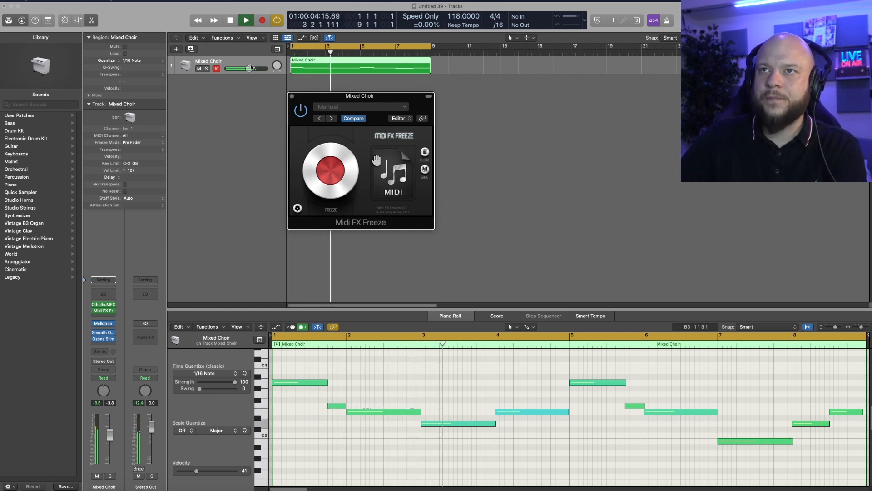
left_click_drag(249, 68, 254, 68)
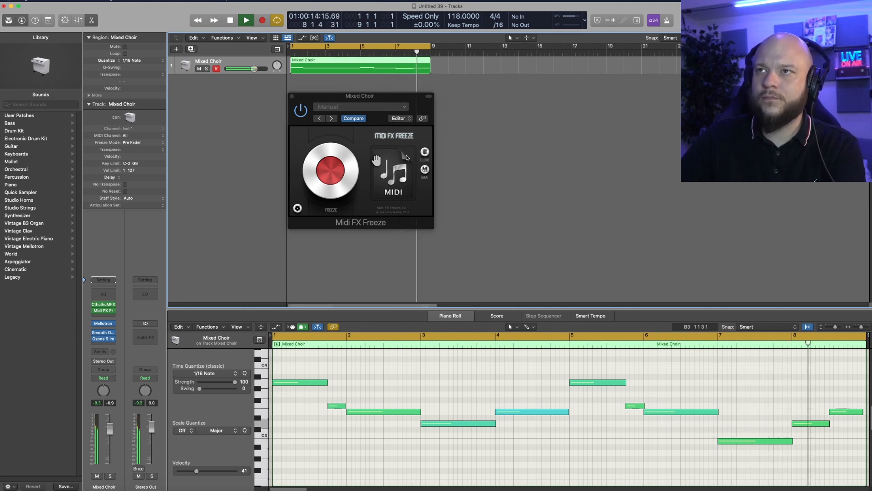
key("space")
Place the captured chord MIDI on the Mixed Choir track and delete the original Mixed Choir region
left_click_drag(400, 161, 450, 68)
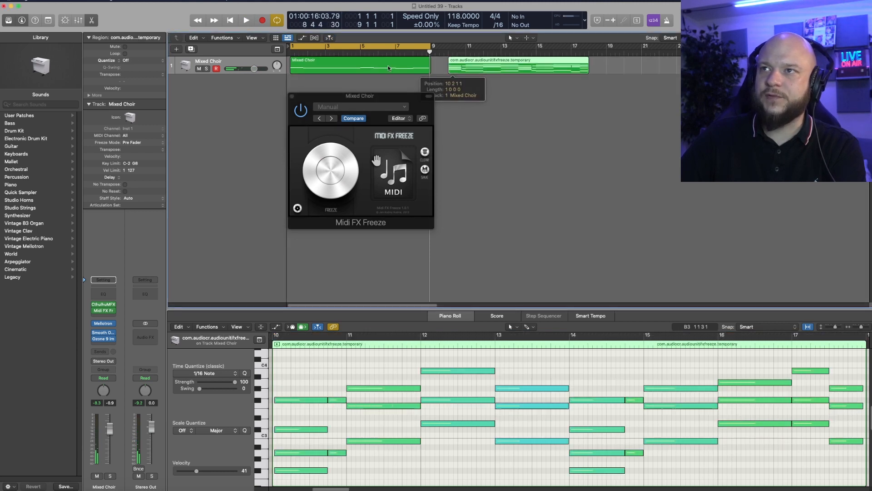
left_click_drag(364, 68, 681, 71)
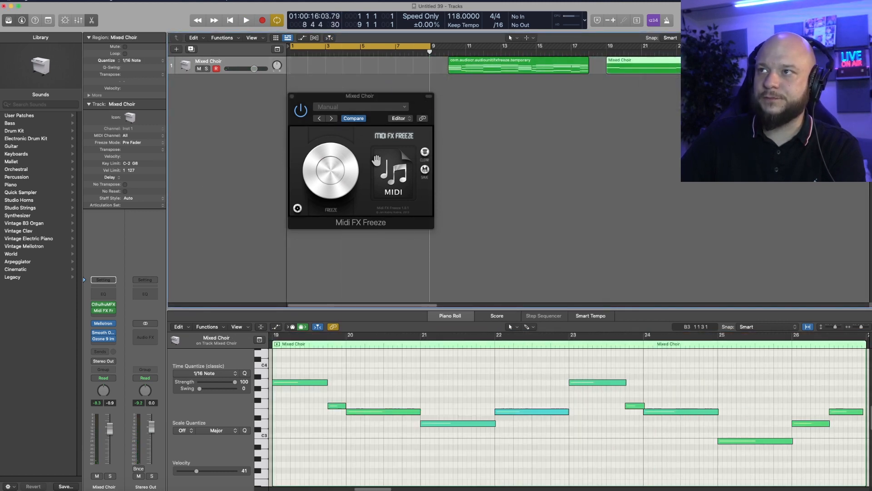
key("Delete")
Loop the captured chord region to bar 17 and move the cycle range to bars 9 to 17
left_click_drag(548, 69, 572, 60)
left_click_drag(410, 44, 551, 44)
Create one software instrument track and load Kontakt 5 on it with the cassette vibraphone v1_01 patch
left_click(175, 49)
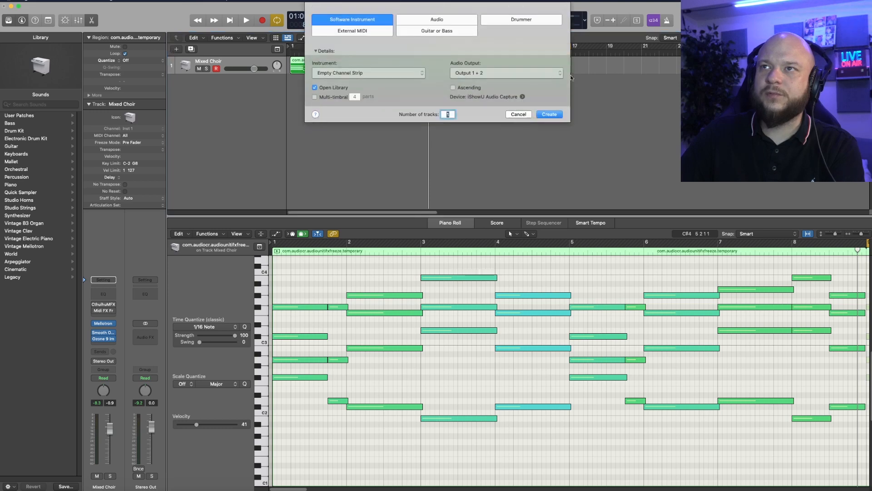
left_click(549, 114)
left_click(103, 332)
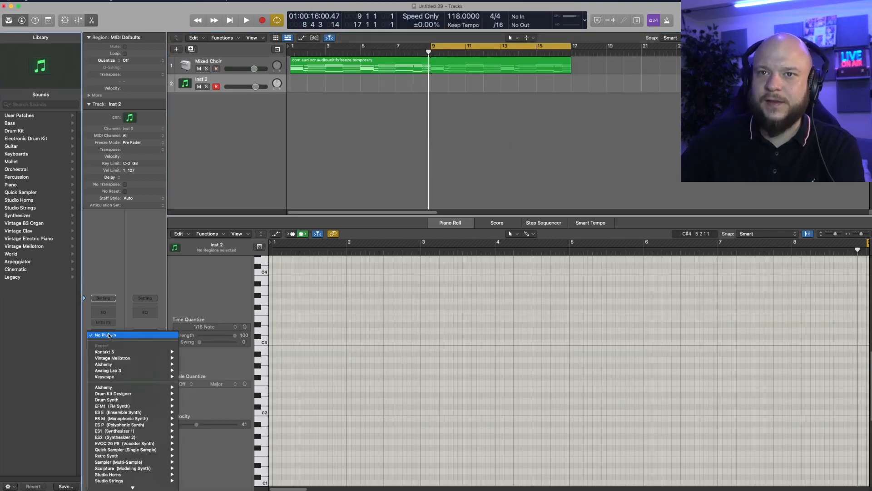
mouse_move(131, 375)
left_click(104, 352)
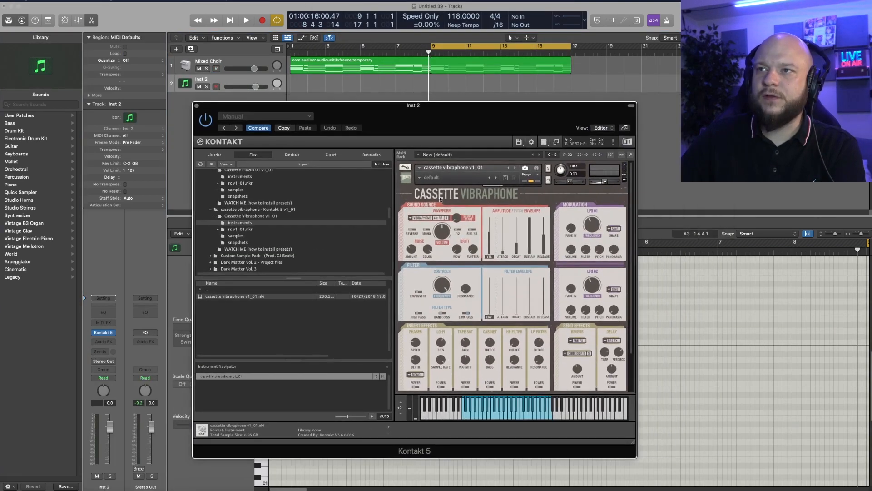
left_click(197, 105)
Create a MIDI region on the Inst 2 track spanning bars 9 to 17 and select it together with the chord region
right_click(438, 82)
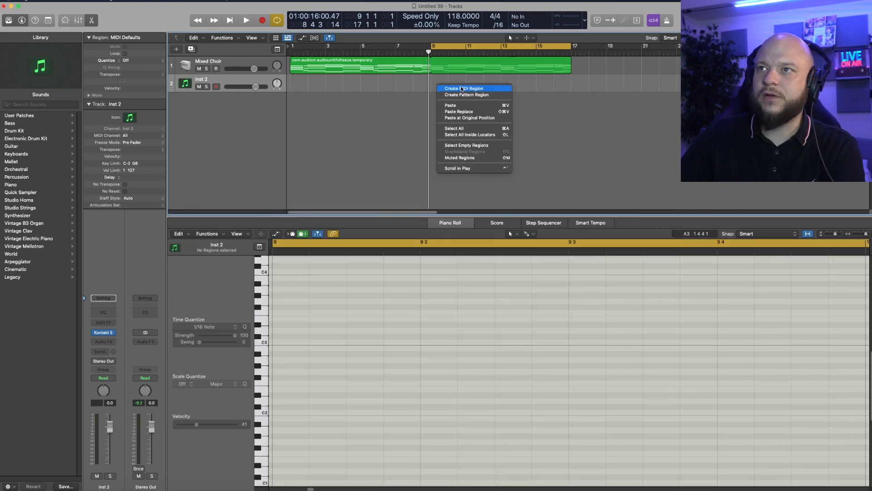
left_click(449, 88)
left_click_drag(448, 85, 571, 86)
left_click_drag(521, 118, 507, 80)
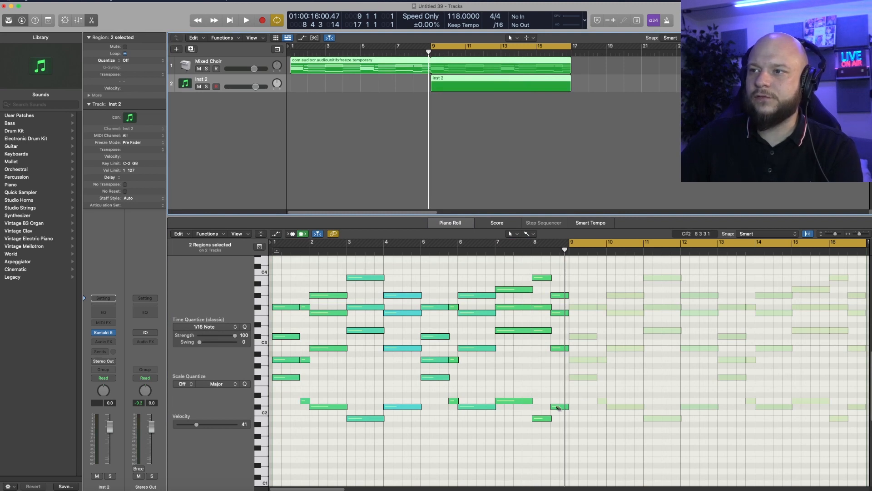
Draw short rising arpeggio notes over the bar 9 chord in Inst 2, set Time Quantize to 1/8 Note and lengthen the first note
left_click(571, 378)
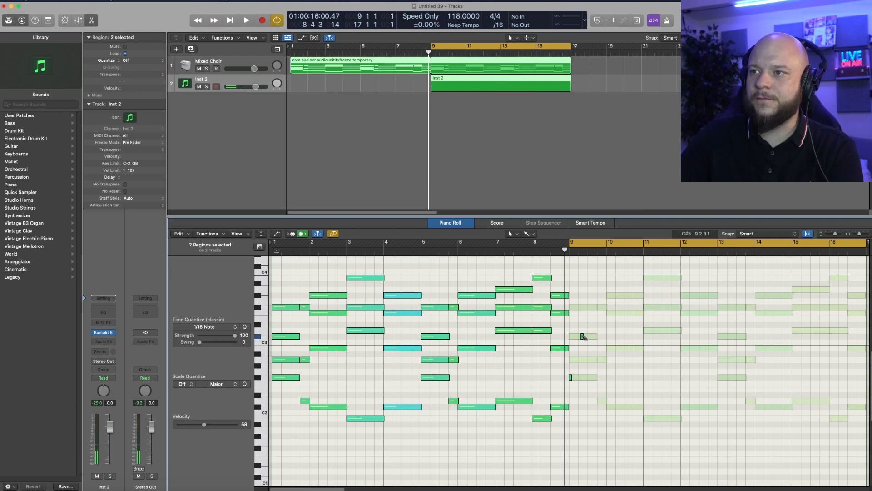
left_click(218, 327)
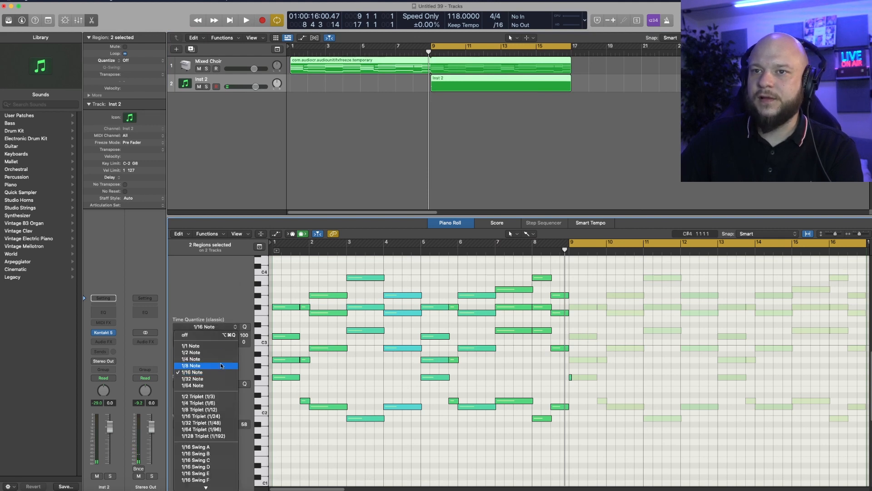
left_click(221, 367)
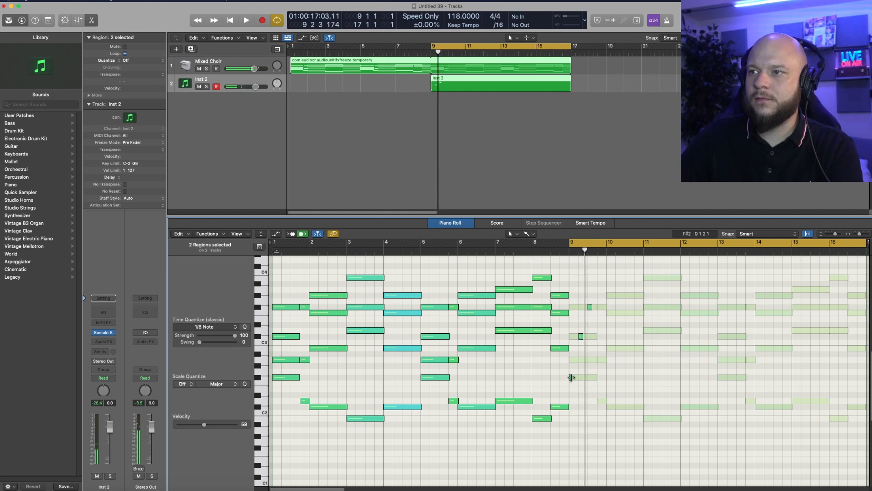
left_click_drag(572, 377, 573, 377)
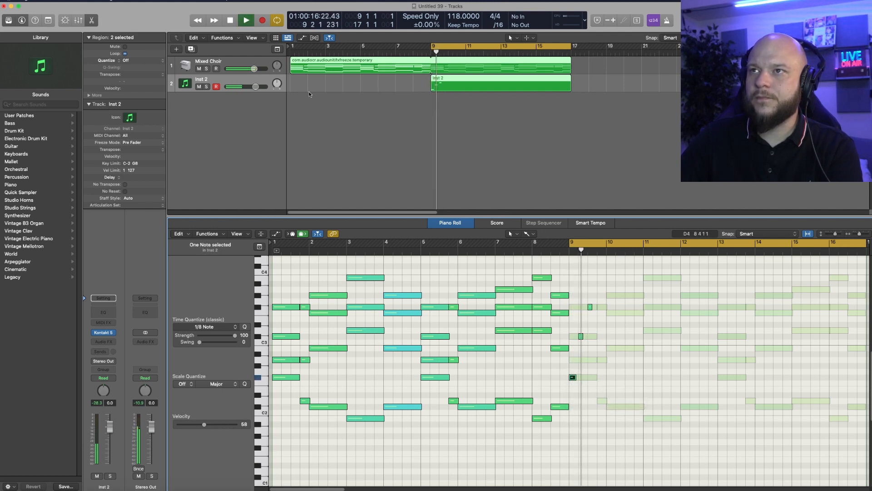
Balance the tracks during playback by raising the Inst 2 volume to 4.8 dB and lowering the Mixed Choir volume
left_click_drag(255, 86, 255, 86)
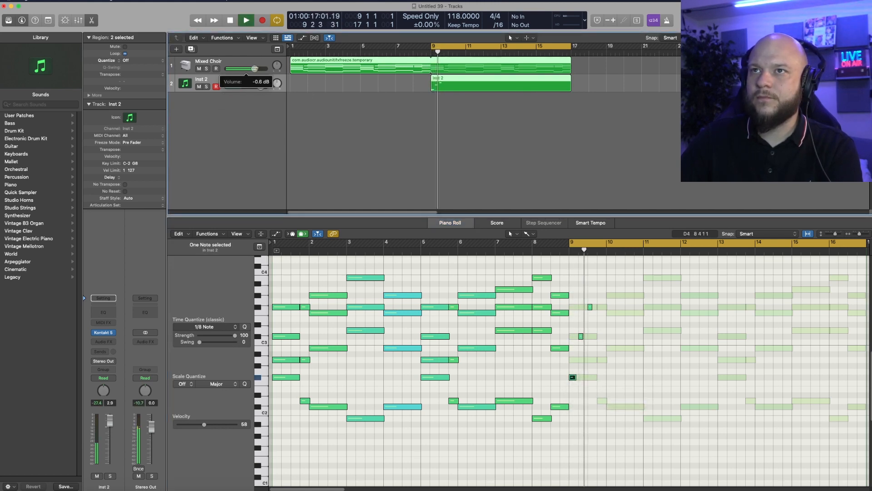
left_click(633, 396)
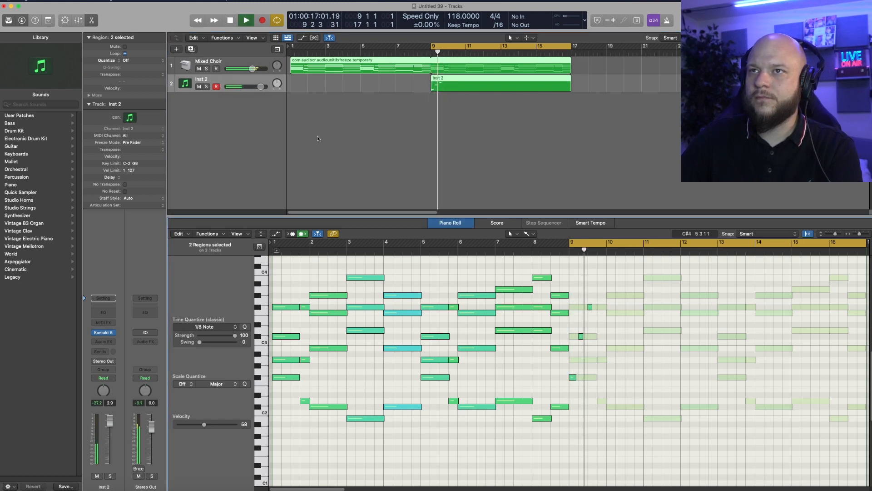
left_click_drag(259, 88, 254, 86)
key("space")
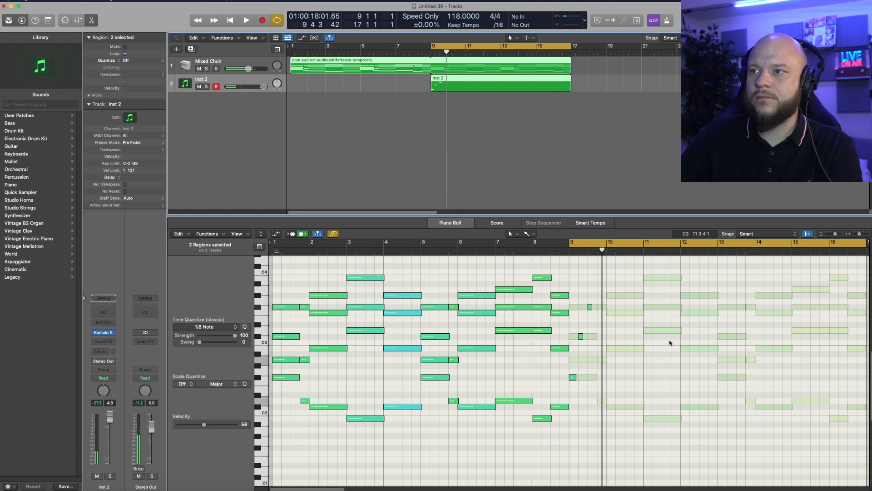
Draw four short arpeggio notes on the chord tones of bar 10 in the Inst 2 region
left_click(601, 307)
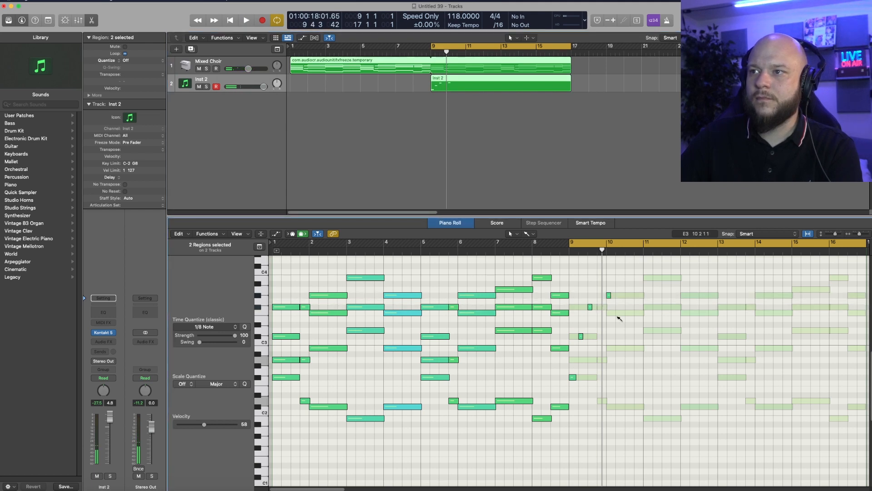
left_click(618, 314)
left_click(637, 348)
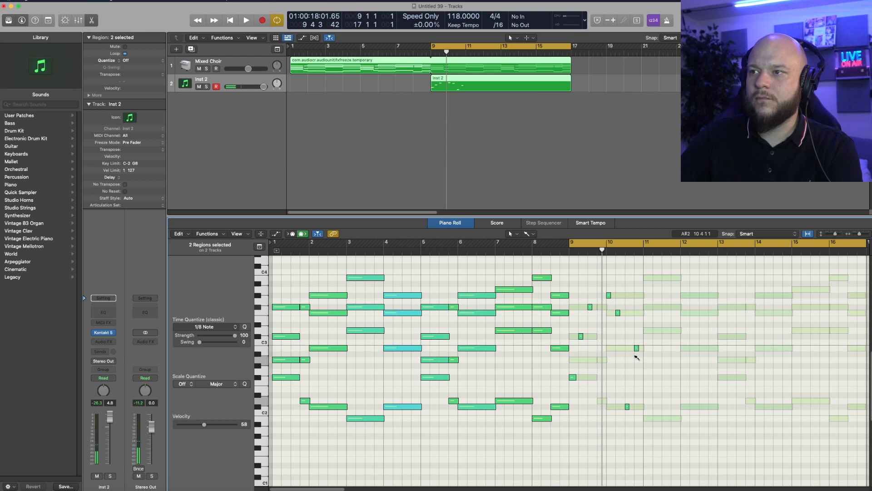
left_click(636, 359)
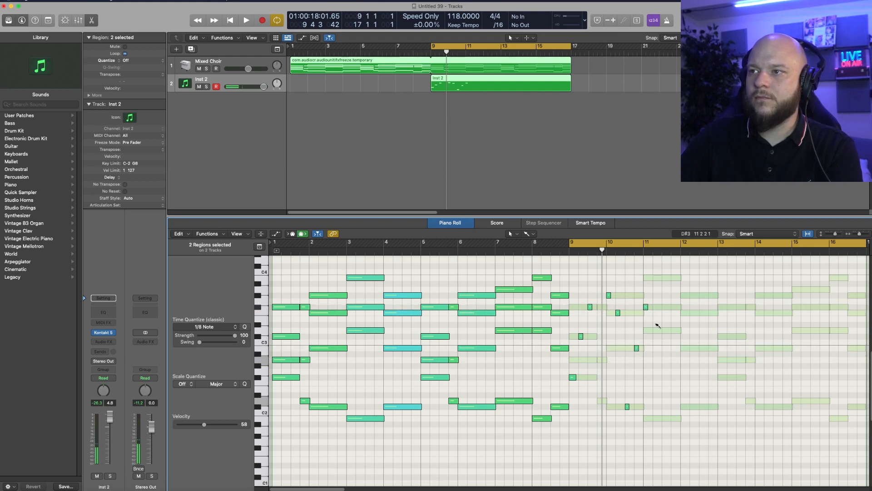
Add the bar 11 arpeggio notes on the chord tones, check them in playback and shift the last one slightly later
left_click(654, 277)
key("space")
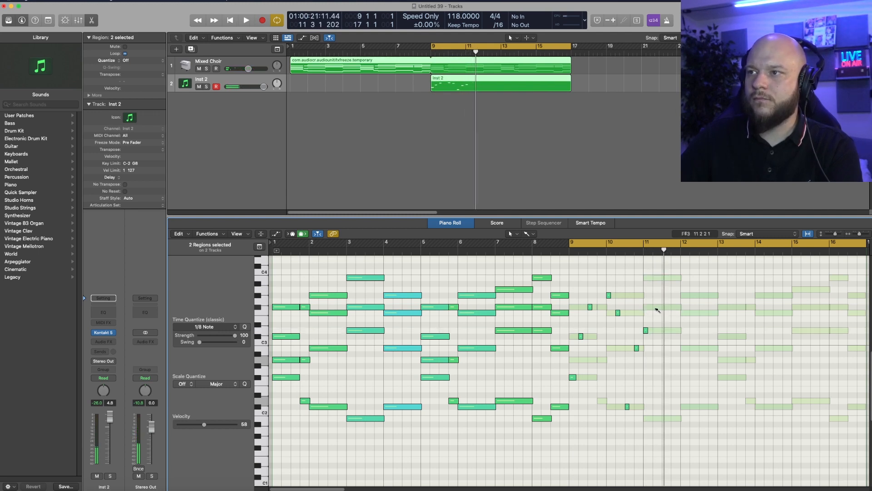
left_click(669, 307)
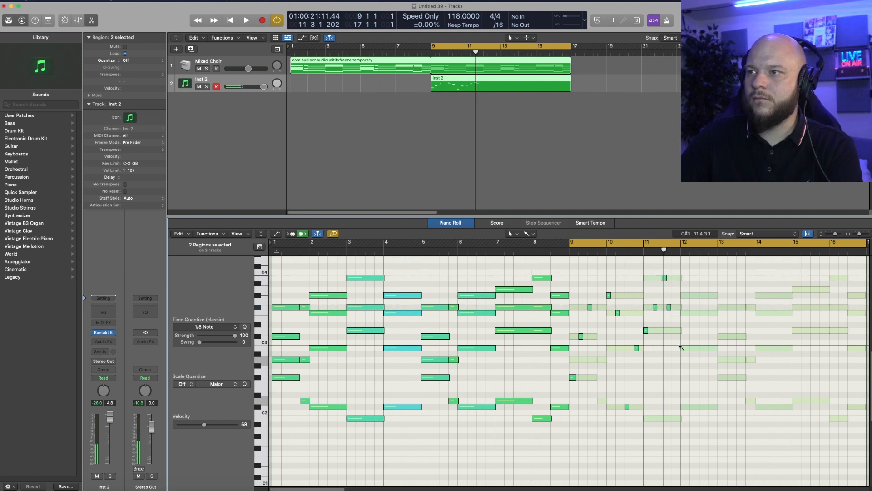
left_click_drag(670, 307, 675, 307)
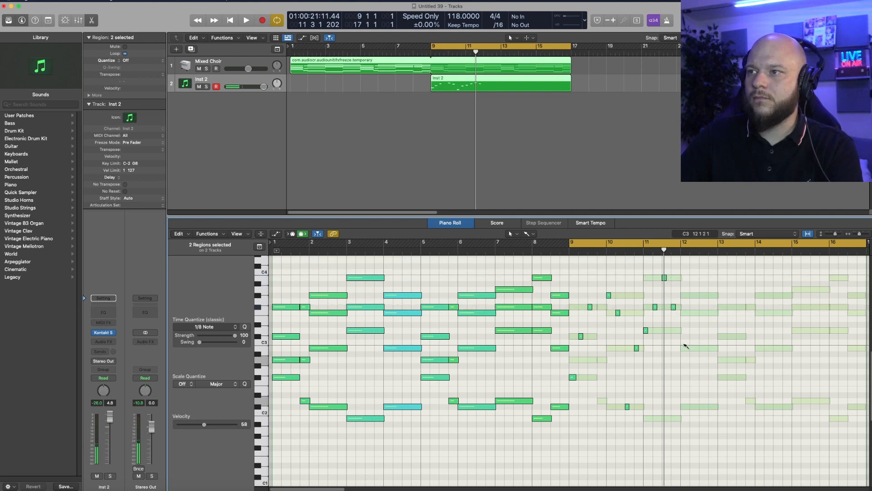
Add four short arpeggio notes on the bar 12 chord tones and raise the Inst 2 volume to 6.0 dB during playback
left_click(683, 348)
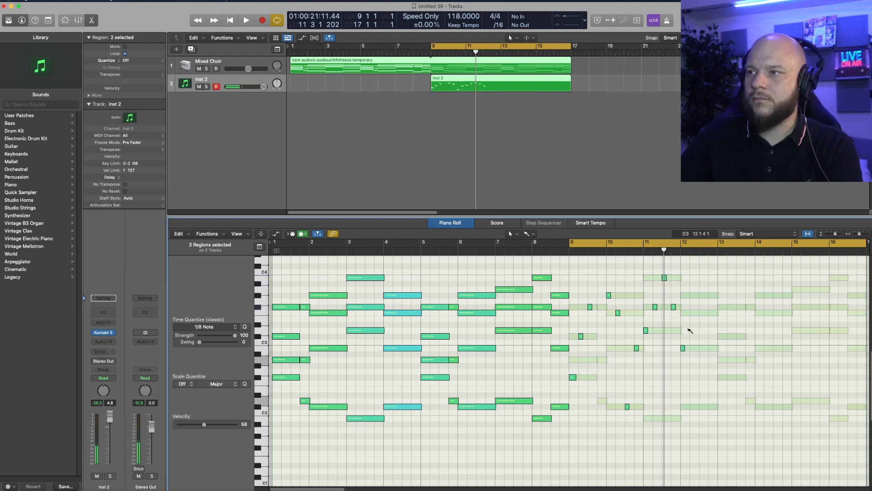
left_click(702, 406)
left_click(711, 348)
key("space")
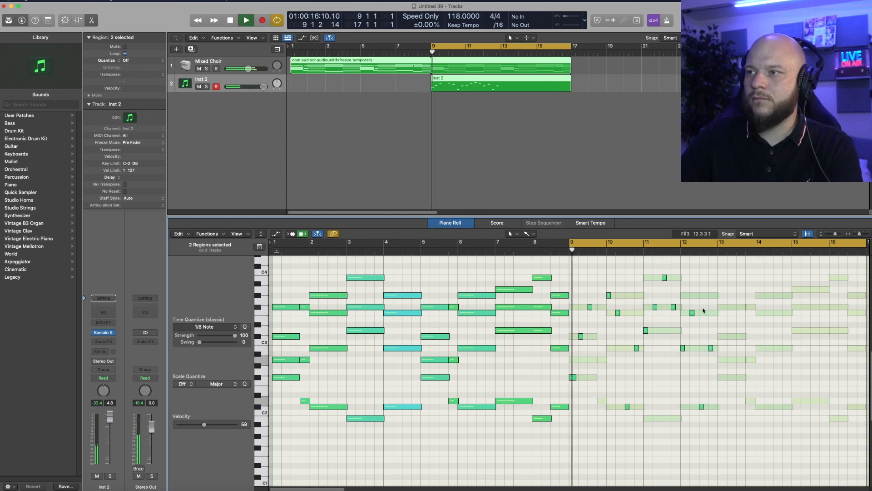
left_click_drag(266, 88, 268, 89)
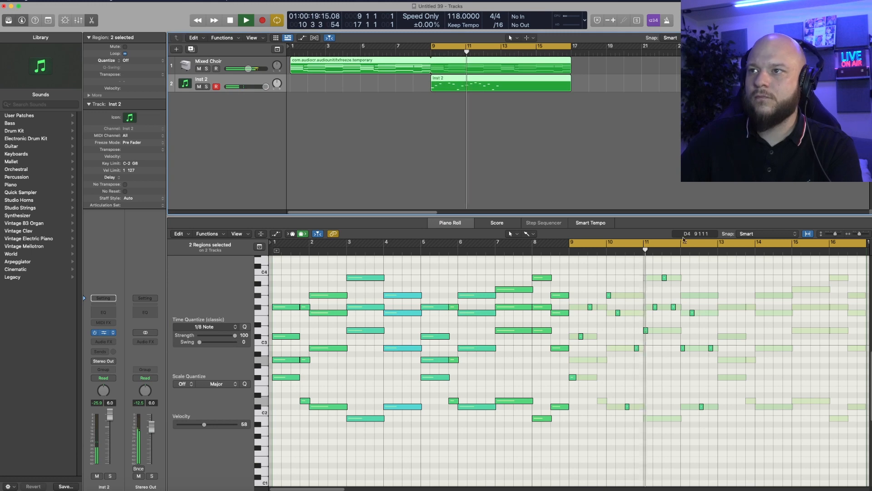
Increase the Cassette Vibraphone's amplitude envelope attack and adjust its instrument volume in Kontakt during playback
left_click(105, 333)
mouse_move(608, 182)
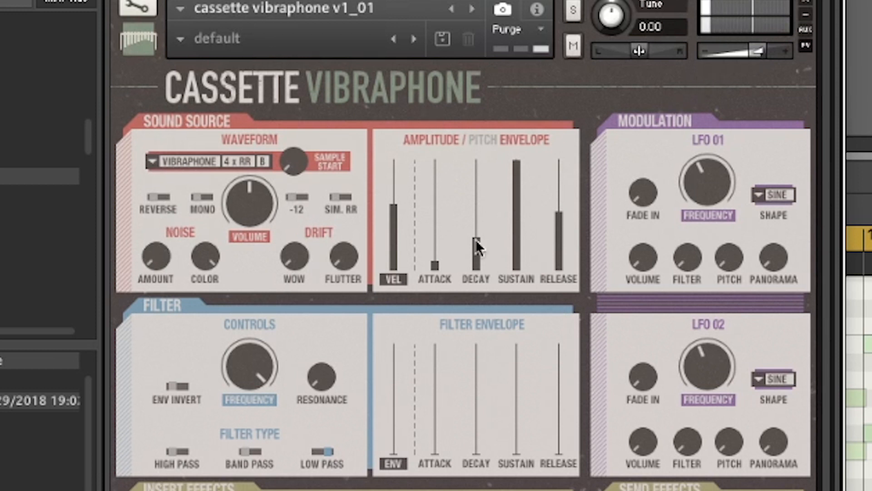
left_click_drag(435, 265, 441, 241)
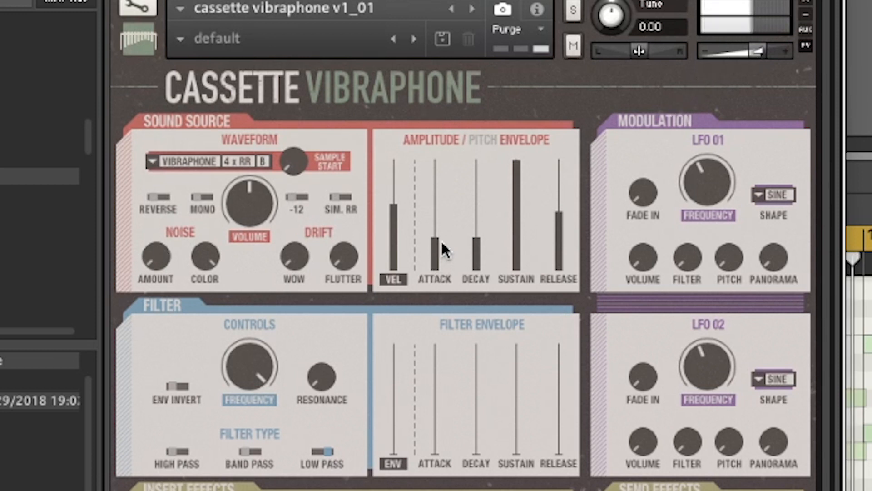
mouse_move(753, 48)
left_mouse_down()
mouse_move(762, 51)
mouse_move(754, 53)
left_mouse_up()
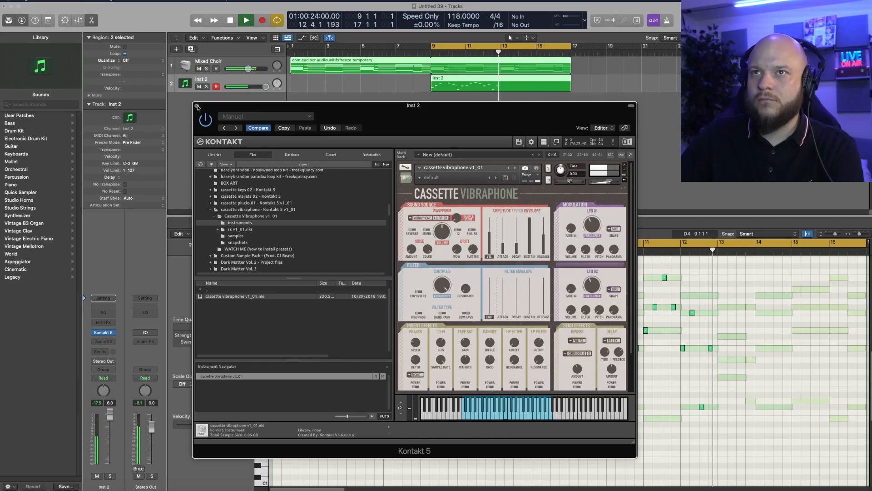
left_click(197, 106)
key("space")
Insert the SilverVerb reverb as an audio effect on the Mixed Choir track
key("Up")
left_click(113, 345)
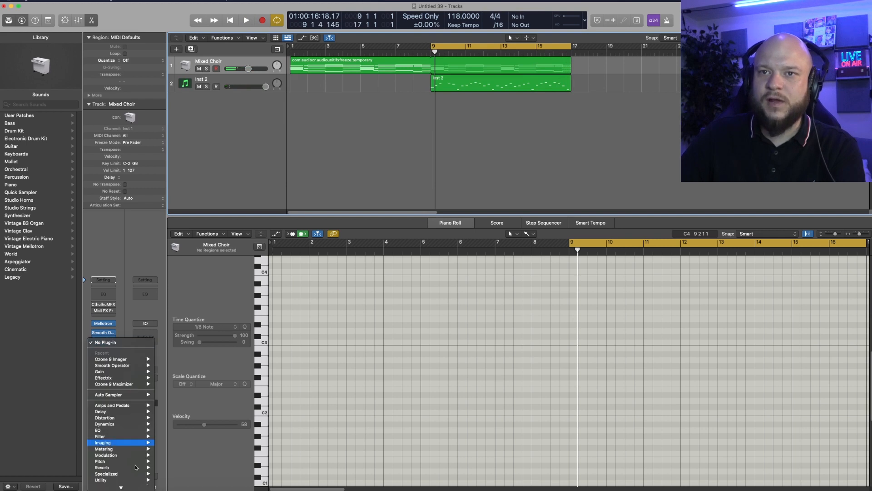
mouse_move(138, 486)
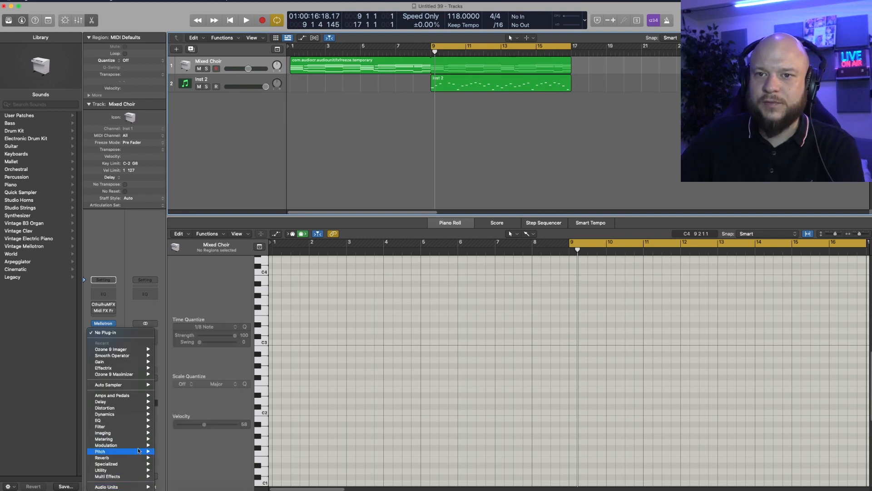
mouse_move(119, 458)
left_click(182, 474)
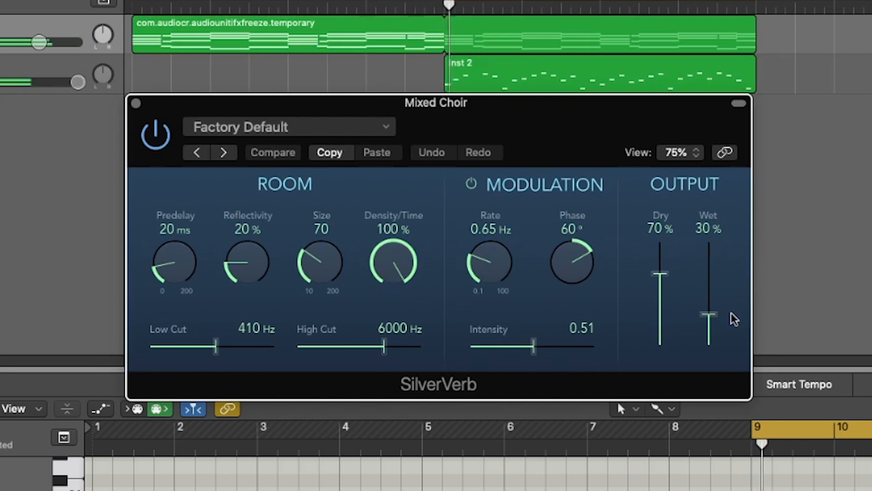
Set SilverVerb's Dry output to 100% and its Wet output to 62%
left_click_drag(527, 173, 528, 158)
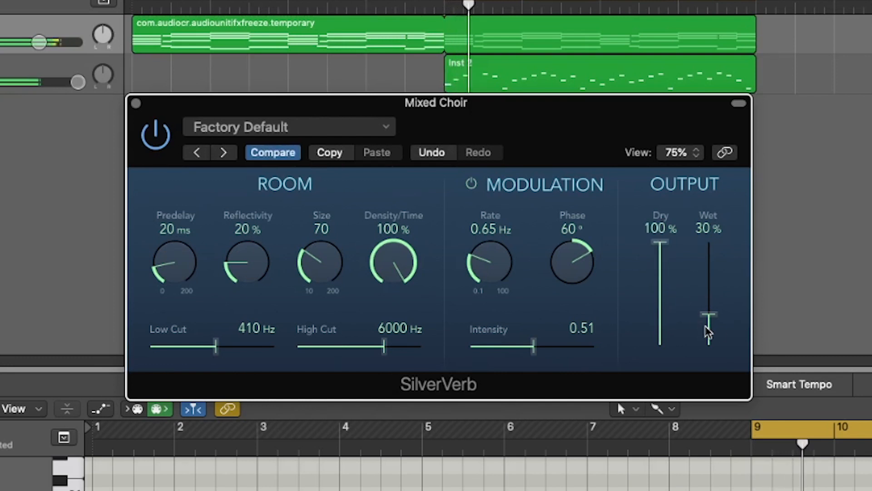
left_click_drag(550, 191, 552, 182)
left_click_drag(716, 301, 716, 288)
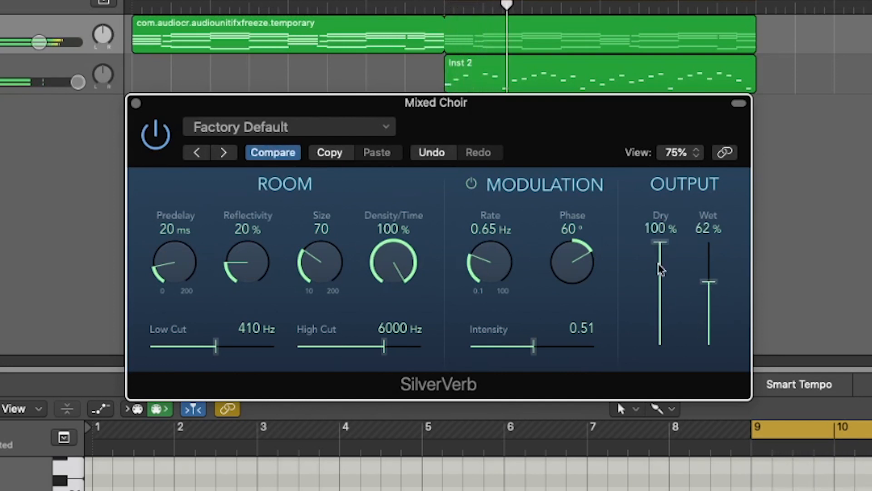
Insert a stereo SilverVerb on the Inst 2 track and set its output to 86% dry and 70% wet
left_click(135, 103)
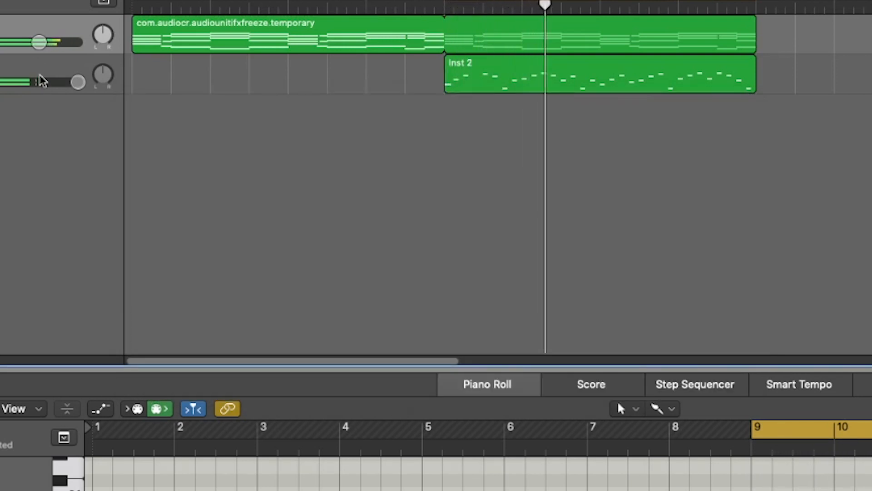
left_click(41, 78)
left_click(104, 340)
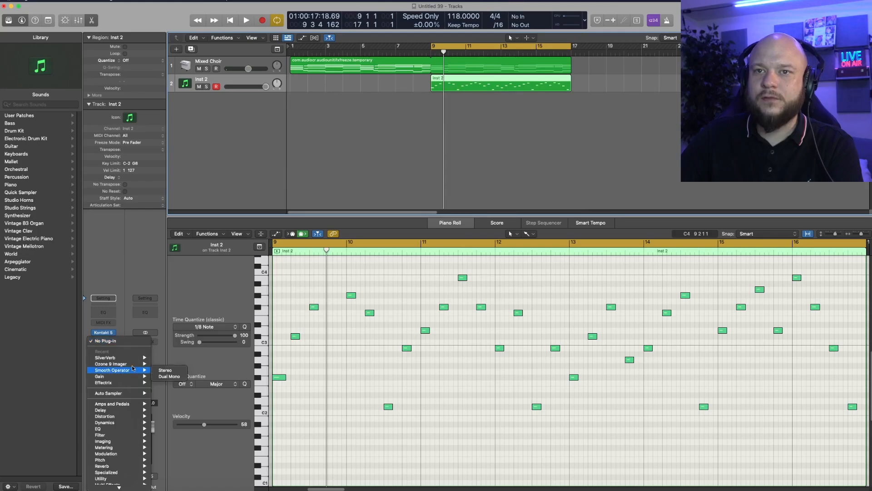
mouse_move(136, 358)
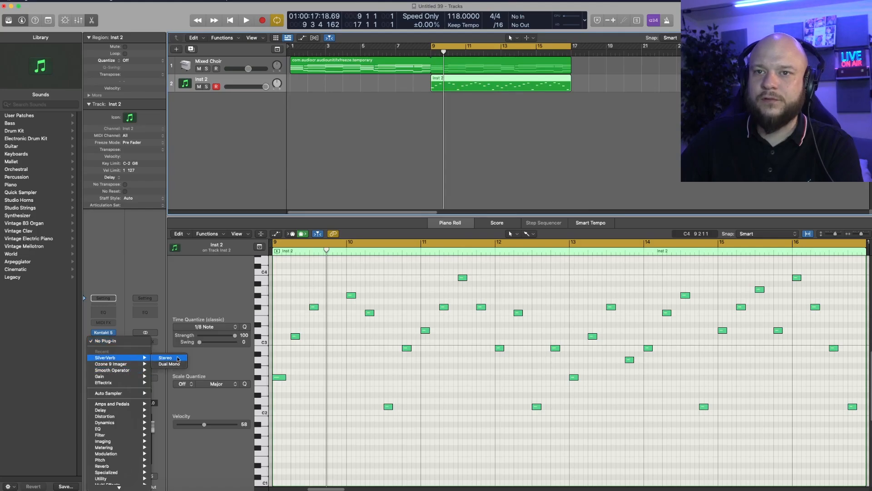
key("Return")
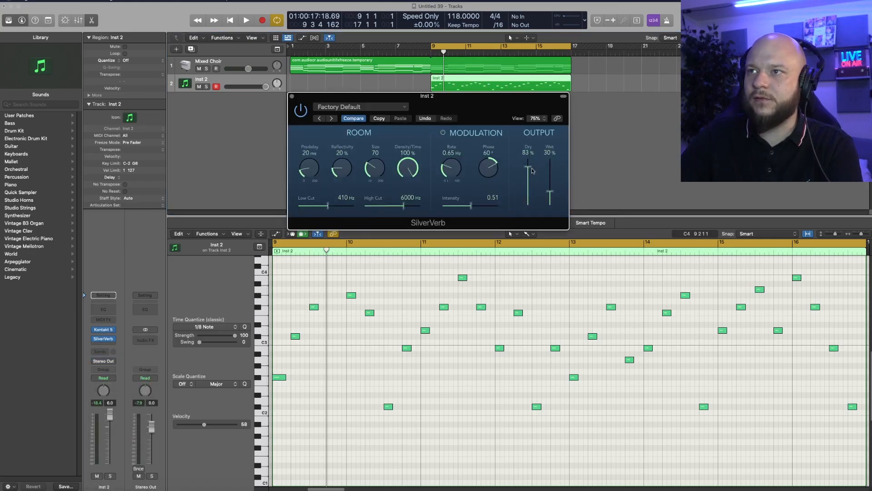
key("space")
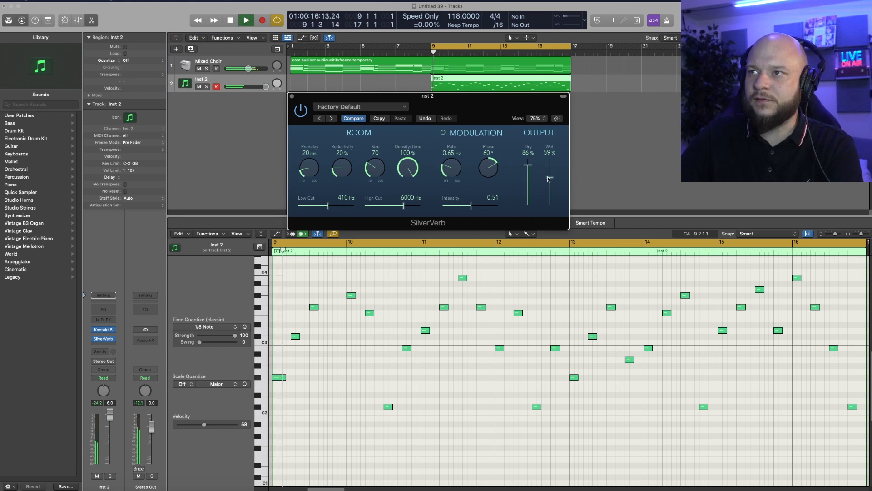
left_click_drag(550, 178, 551, 172)
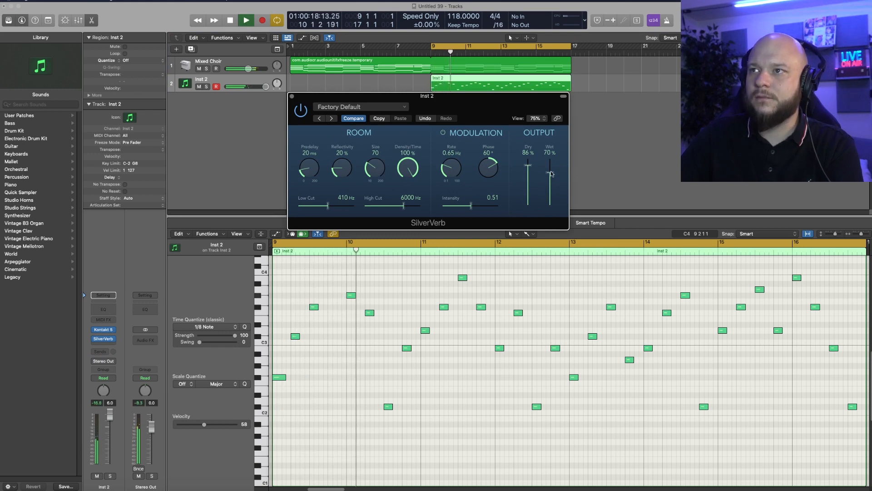
left_click(292, 96)
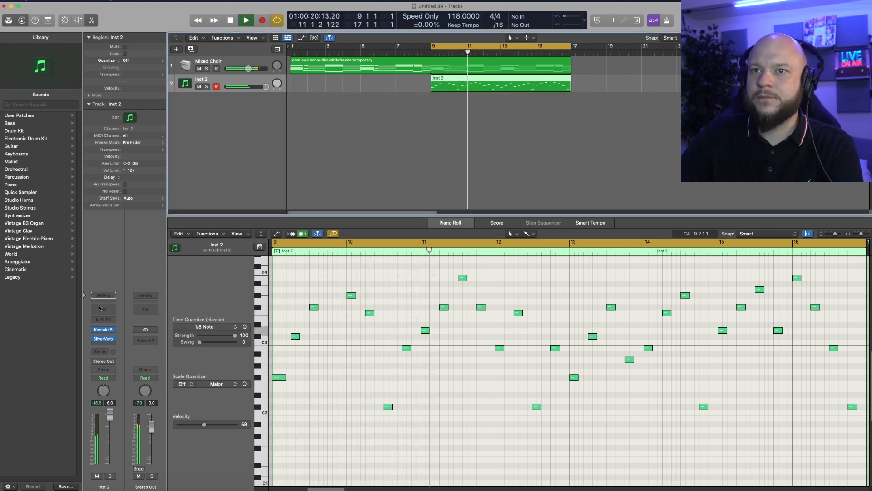
Add a Channel EQ to Inst 2 and enable its low cut, raising the cutoff to between 300 and 400 Hz
left_click(103, 309)
left_click(314, 131)
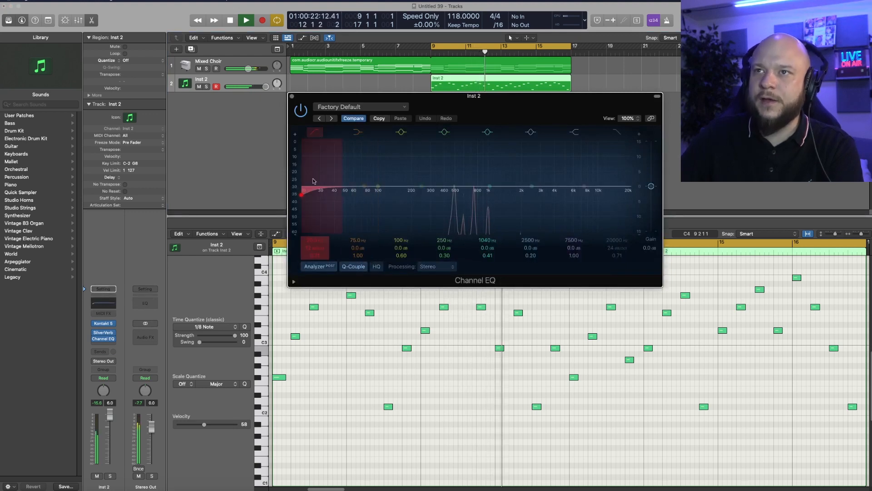
left_click_drag(313, 186, 438, 196)
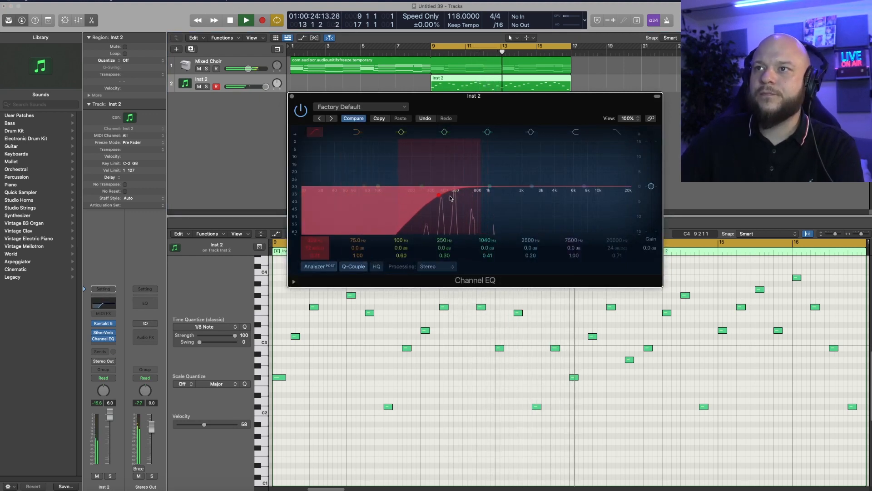
Boost Inst 2 by 4.1 dB at 3000 Hz and cut it by 3.1 dB at 770 Hz with a Q of 0.93
left_click_drag(530, 187, 477, 198)
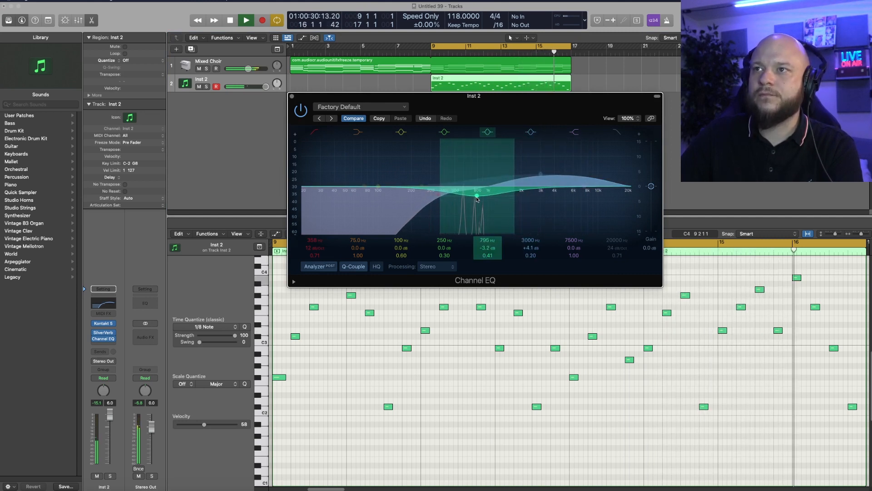
left_click_drag(439, 174, 447, 174)
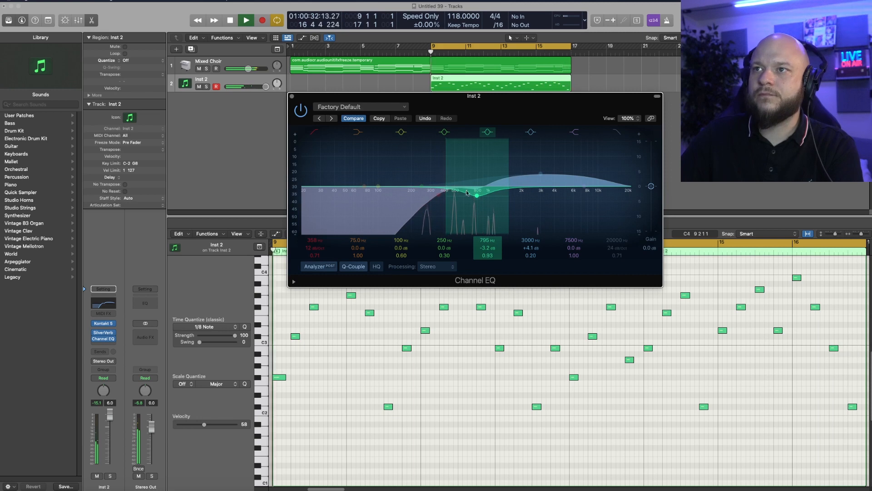
left_click_drag(480, 198, 478, 198)
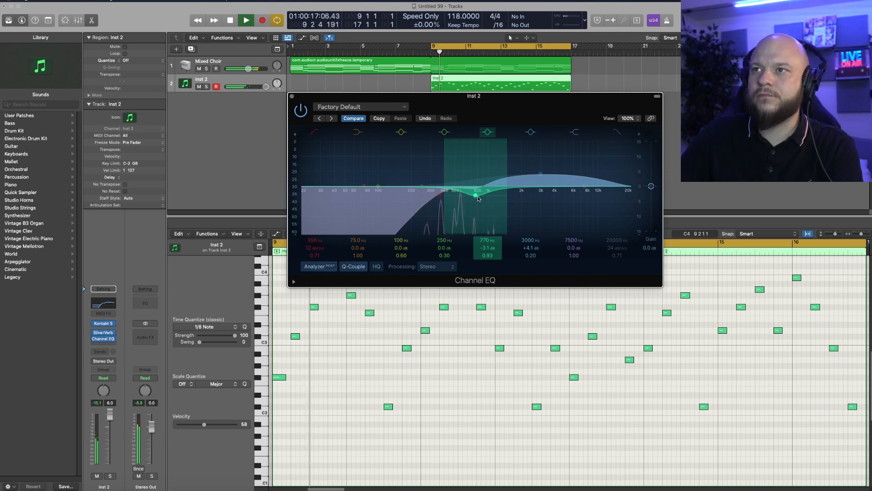
left_click(292, 97)
Create a new software instrument track below Inst 2 and load the stereo Analog Lab 3 instrument on it
left_click(442, 126)
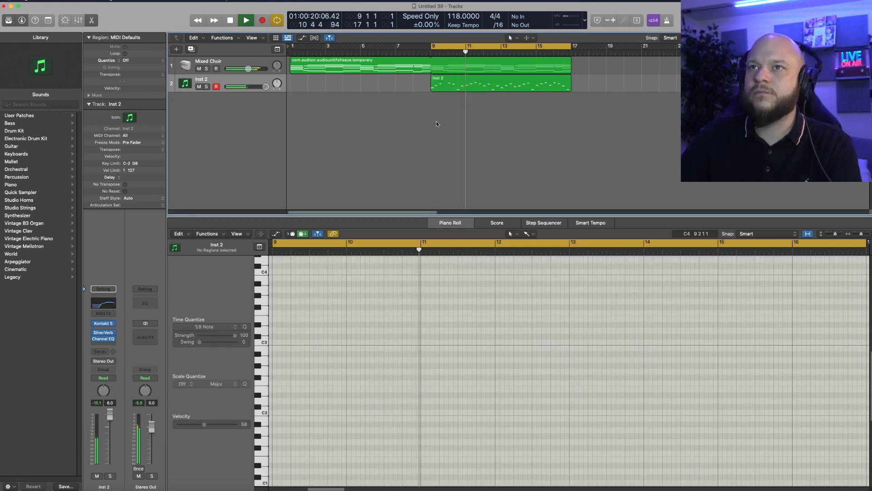
key("alt+super+n")
left_click(549, 115)
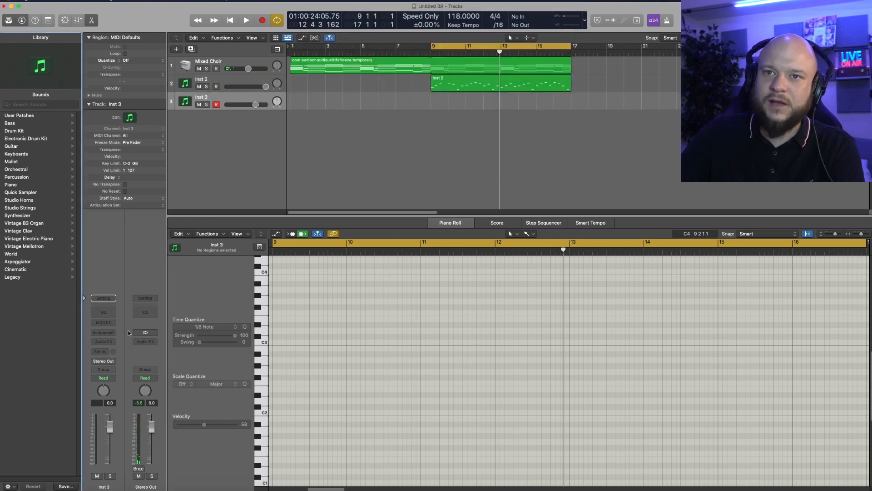
left_click(111, 334)
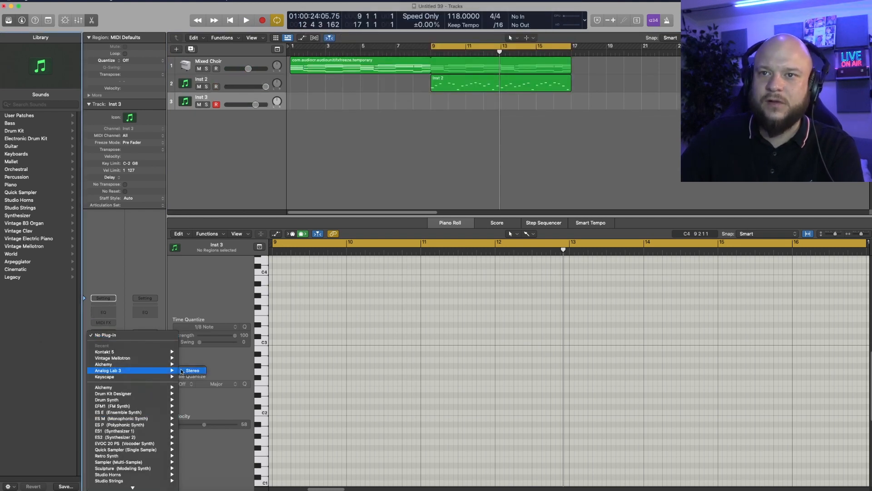
left_click(192, 370)
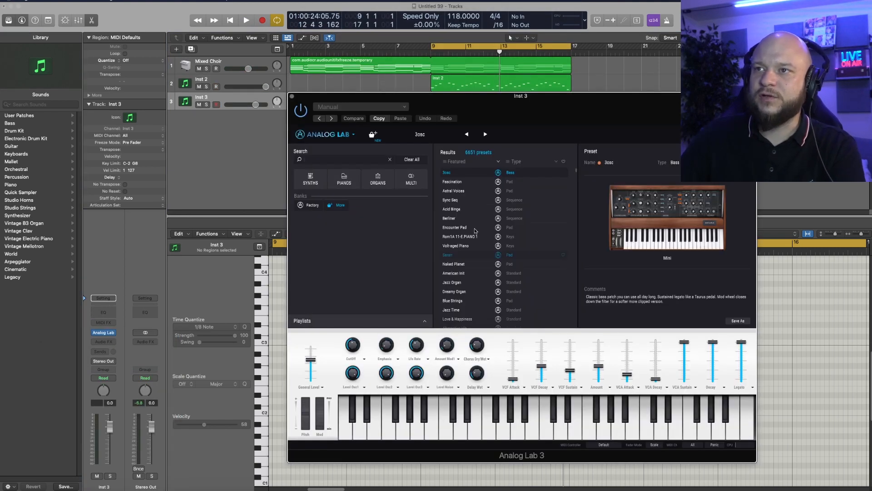
Filter the Analog Lab presets to synth basses and load Super Phat Bass
scroll(475, 231, "down", 3)
scroll(472, 260, "down", 1)
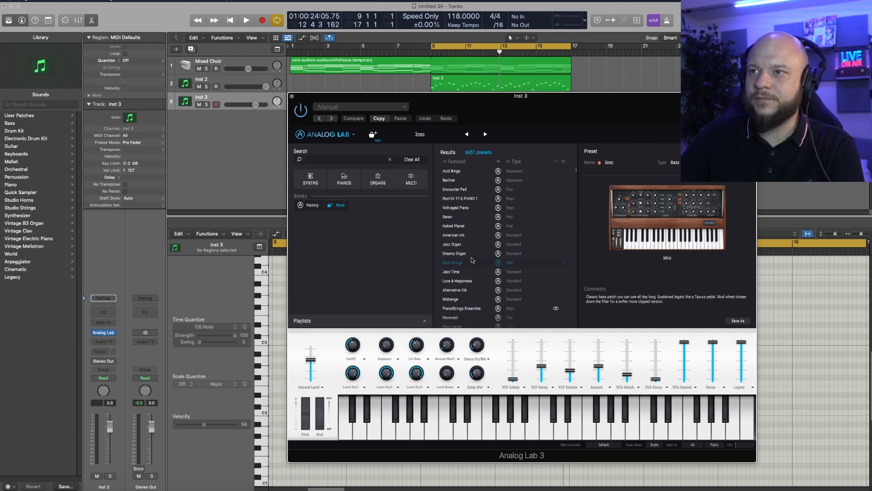
scroll(473, 260, "up", 1)
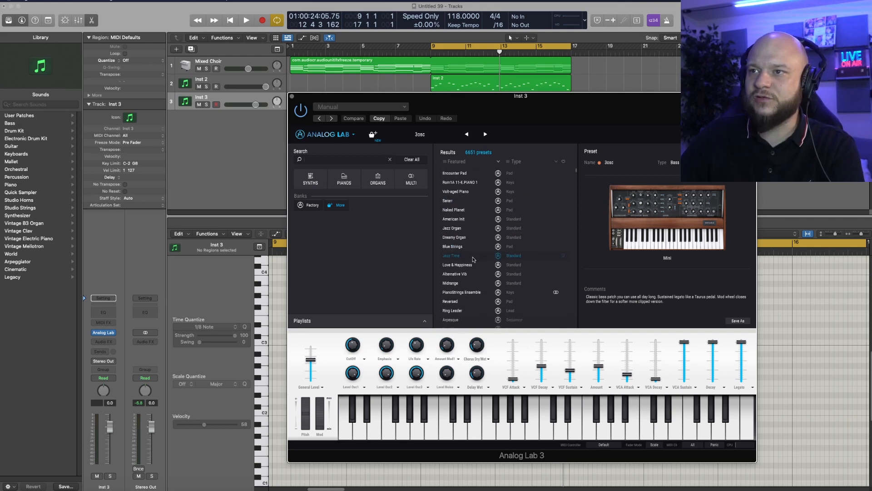
scroll(473, 259, "up", 2)
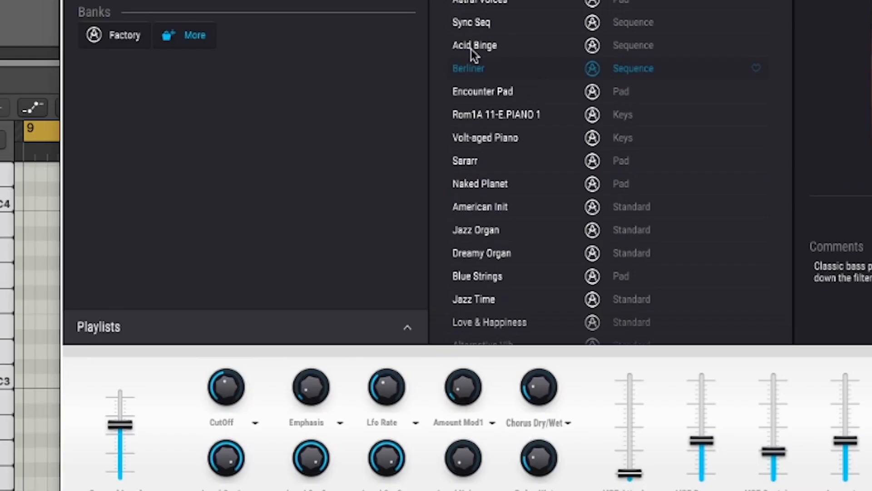
scroll(145, 20, "up", 3)
left_click(103, 54)
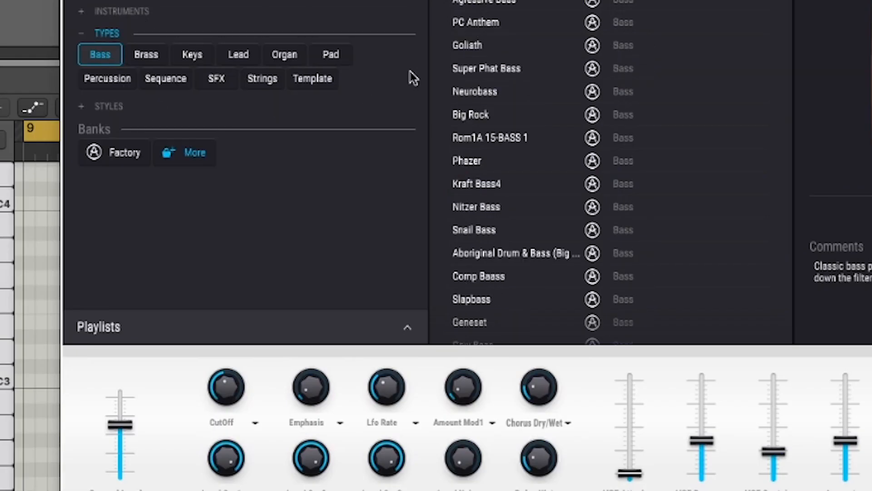
left_click(502, 68)
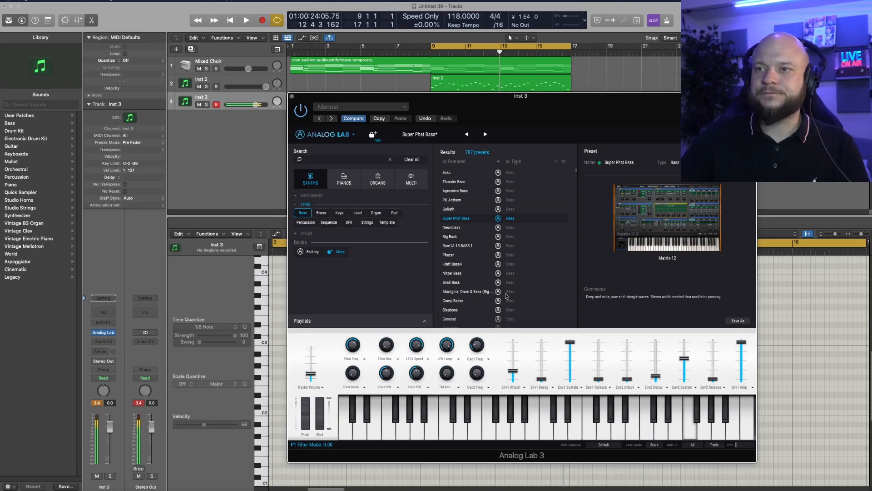
Add a Channel EQ to Inst 3 with a 6 dB/oct high cut at 575 Hz and a master gain of +5.7 dB
left_click(103, 312)
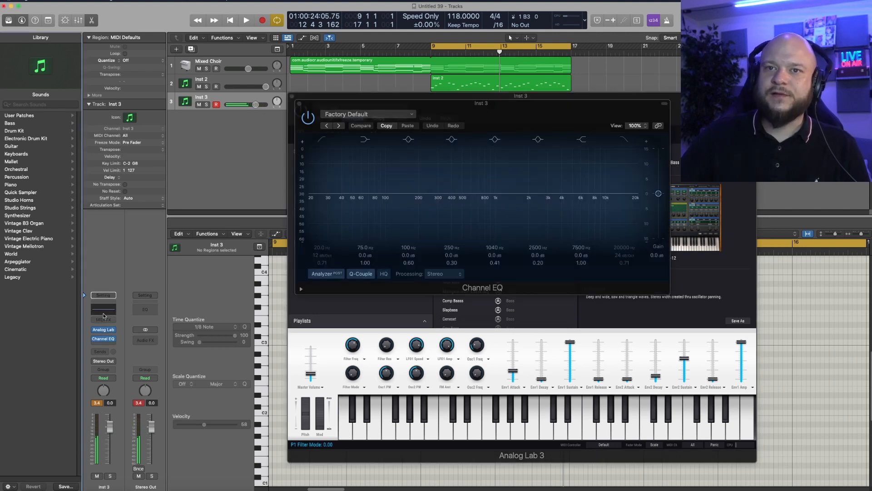
left_click(624, 139)
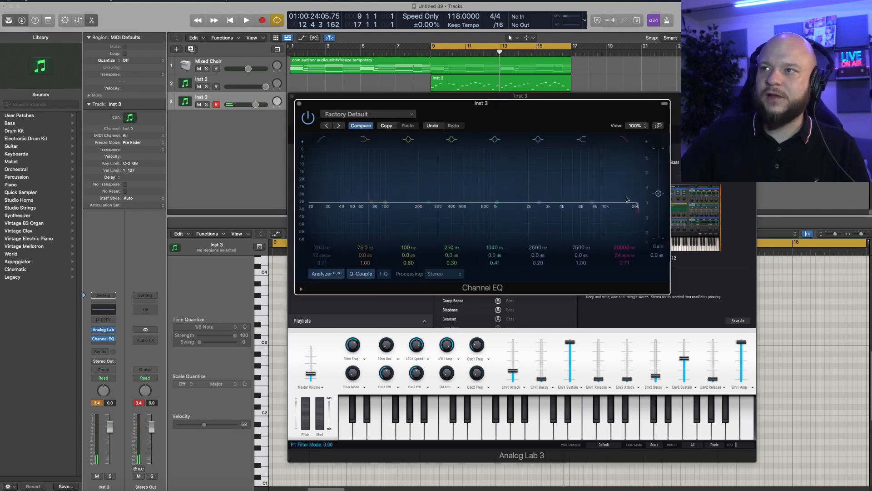
left_click_drag(637, 210, 542, 211)
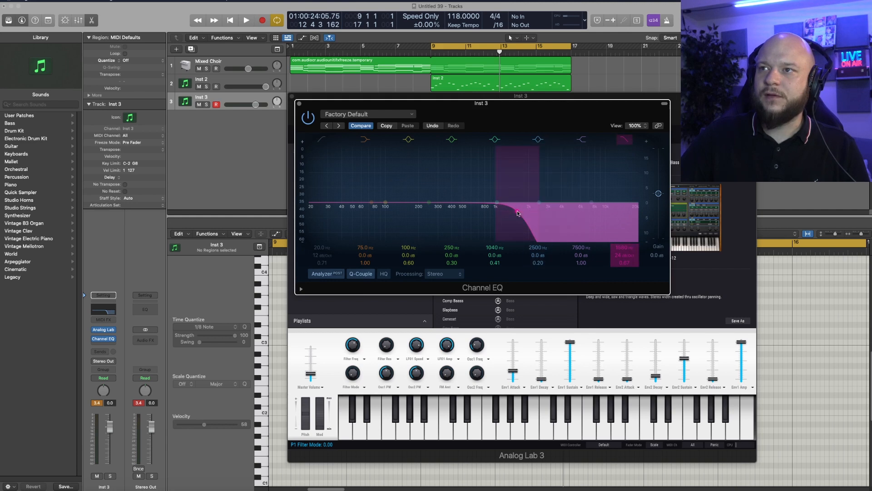
left_click_drag(496, 196, 424, 197)
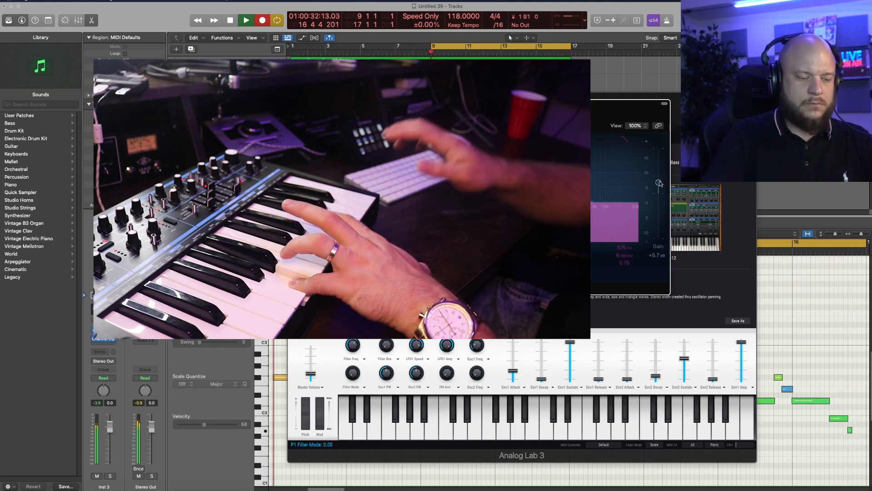
Finish recording the bass line on Inst 3 over bars 9 to 16 and close the plug-in windows
key("space")
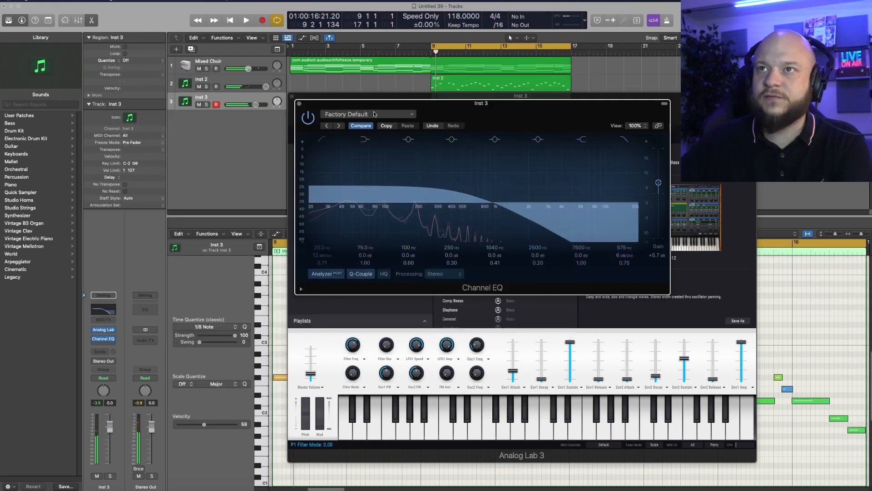
left_click(299, 105)
left_click(500, 145)
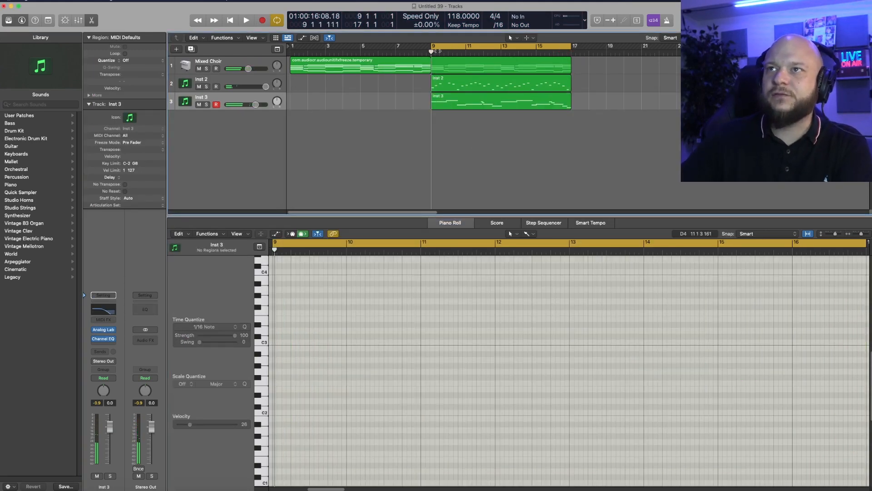
Move the cycle range to bars 17 to 25 and create a new software instrument track below Mixed Choir
left_click_drag(480, 47, 620, 49)
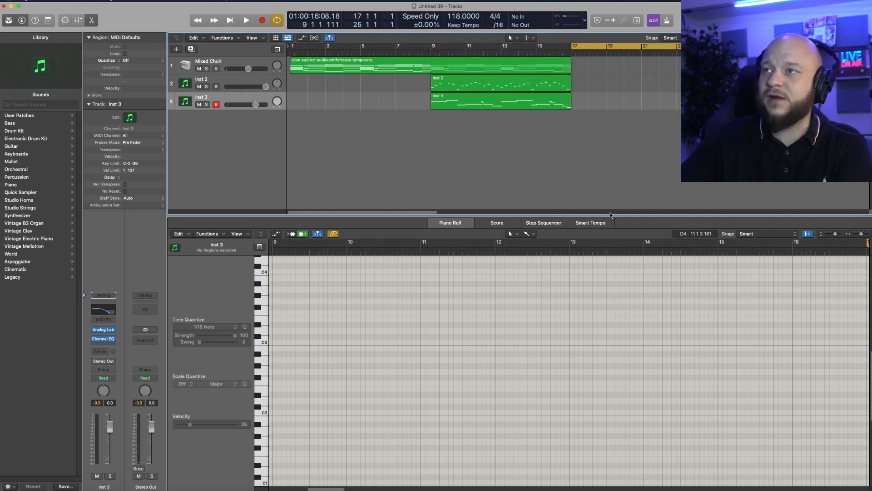
left_click(240, 62)
left_click(176, 49)
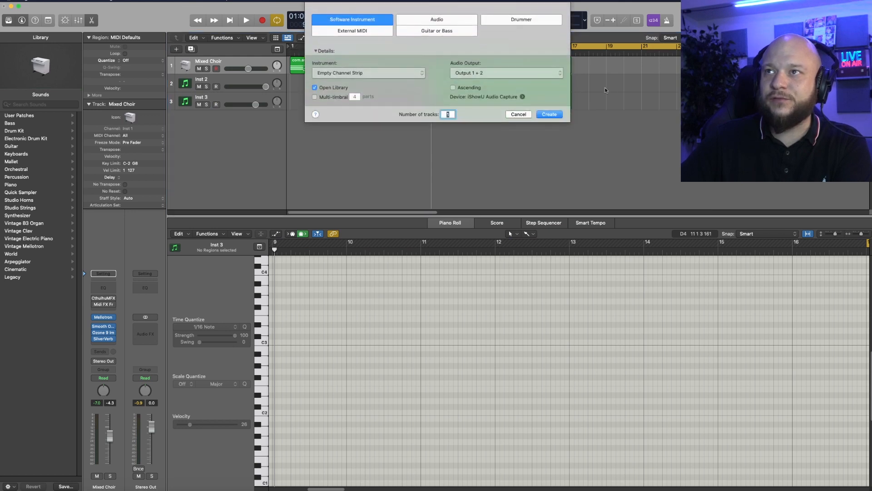
left_click(549, 114)
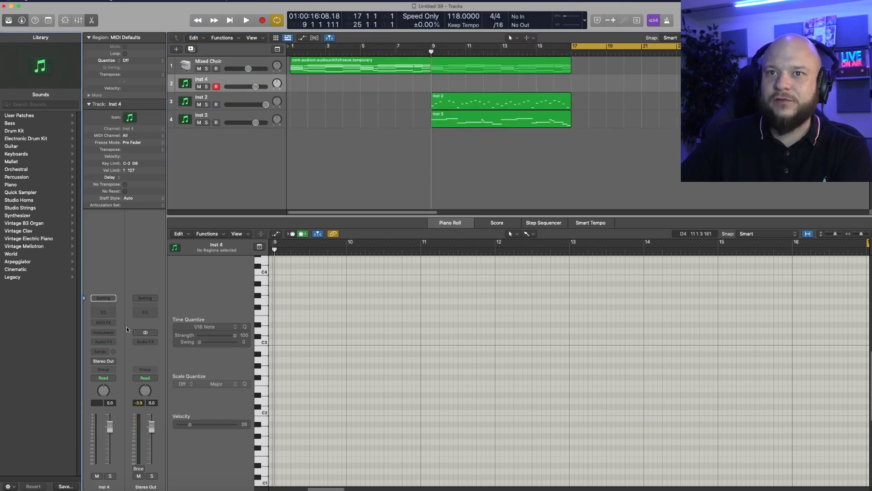
Load Analog Lab 3's Cathedral organ preset on Inst 4 and audition it with the choir chord region copied to bar 17
left_click(104, 333)
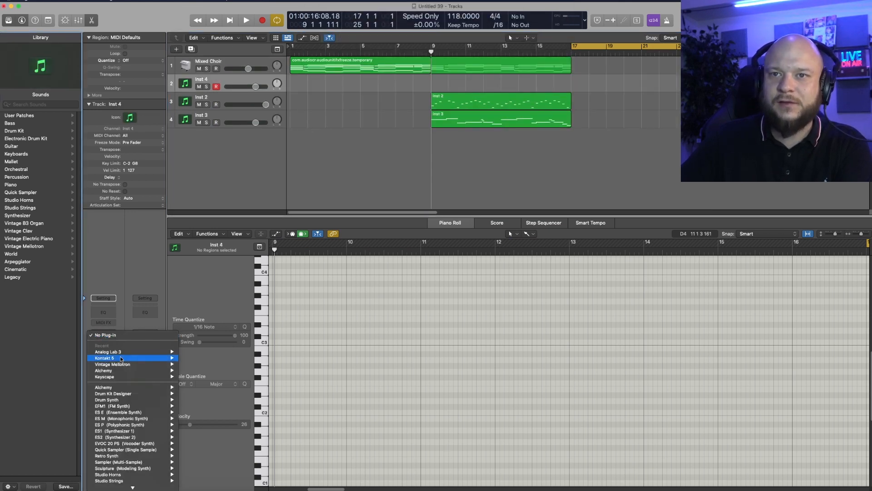
left_click(108, 352)
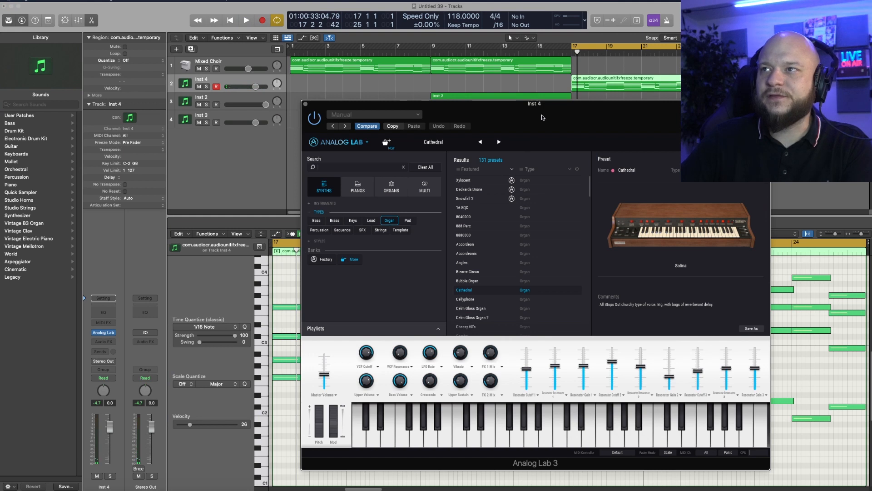
left_click_drag(542, 117, 438, 117)
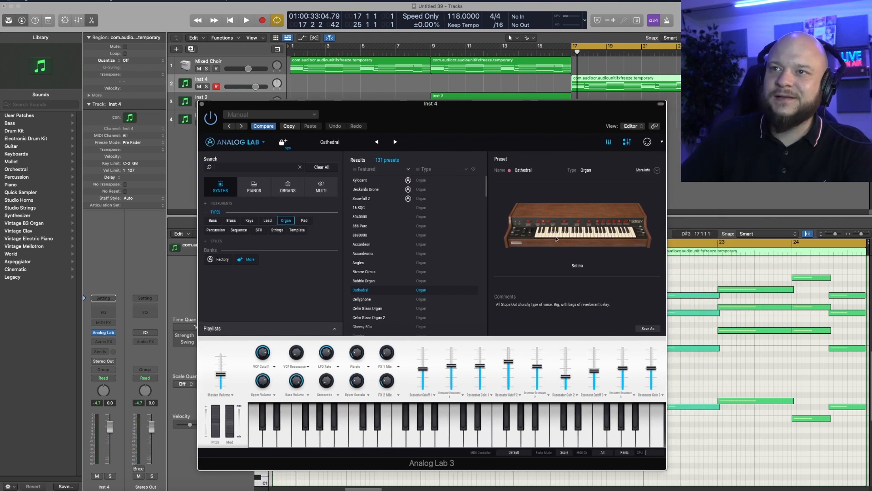
left_click(202, 104)
left_click(603, 132)
key("space")
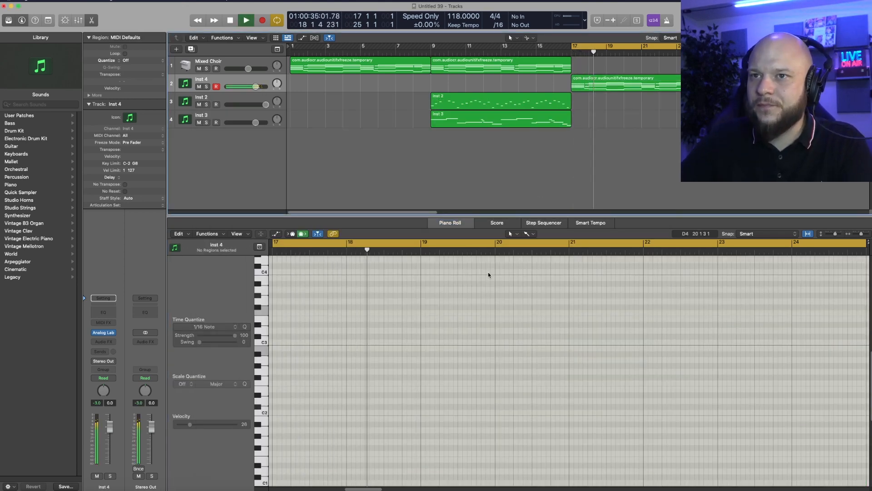
key("space")
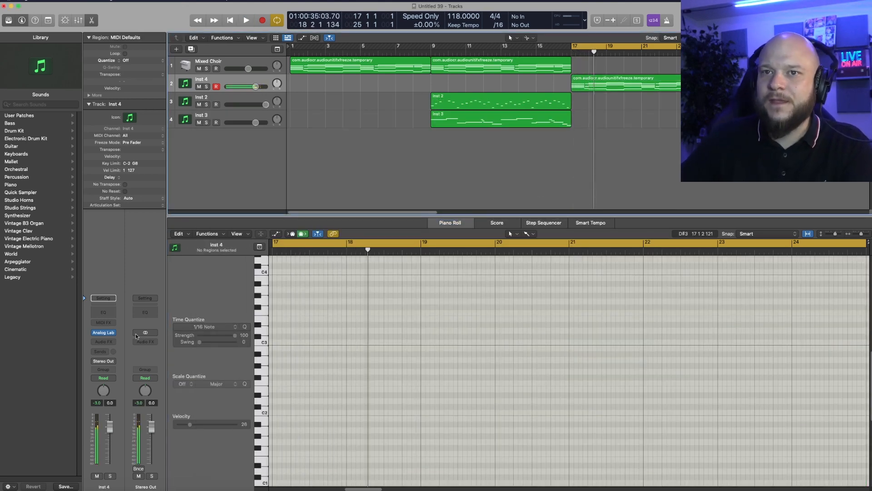
Insert an Arpeggiator on Inst 4 with an ascending 1/8 pattern and close its window
left_click(113, 325)
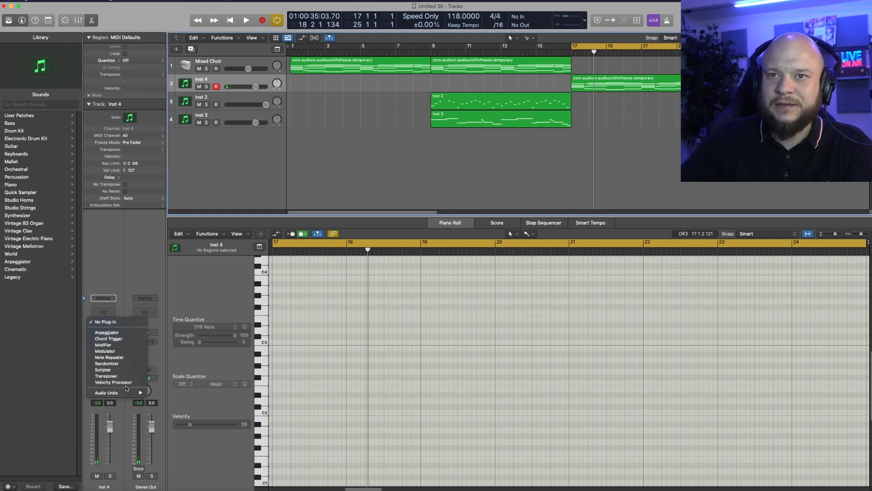
left_click(107, 332)
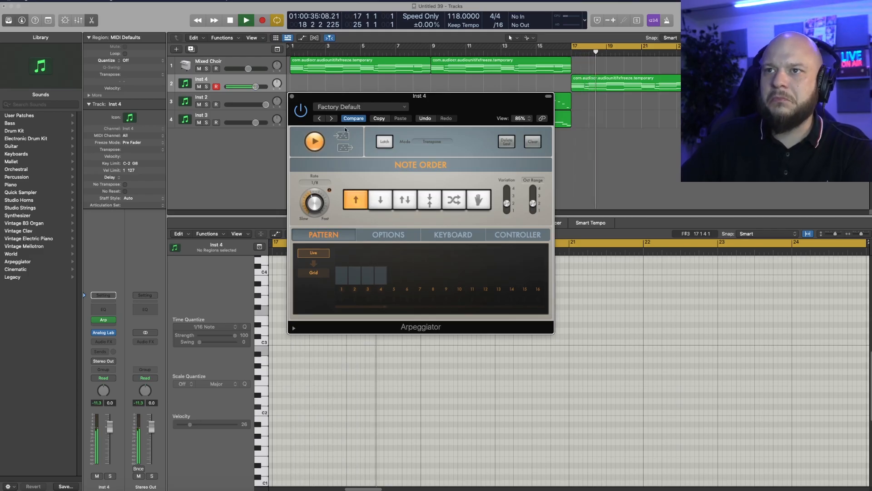
key("super+w")
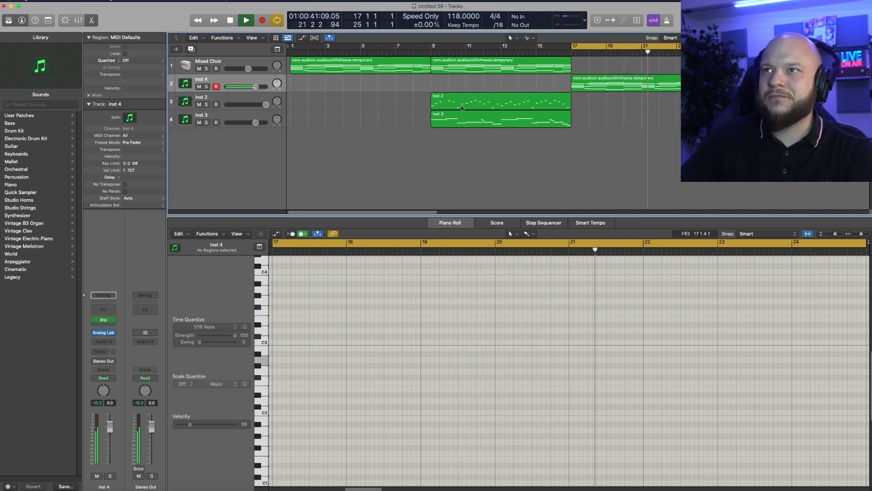
Copy the Inst 2 region to bar 17, transpose all its notes down one octave and play it back
left_click_drag(461, 107, 607, 107)
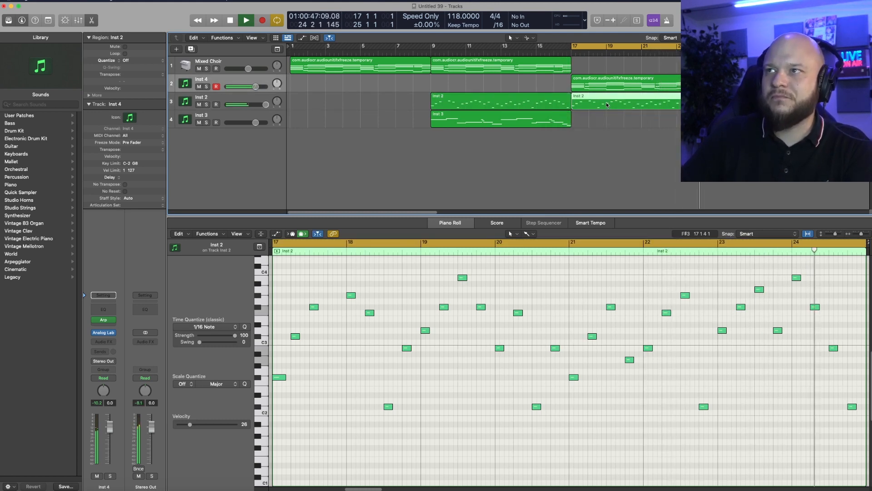
key("space")
left_click(571, 313)
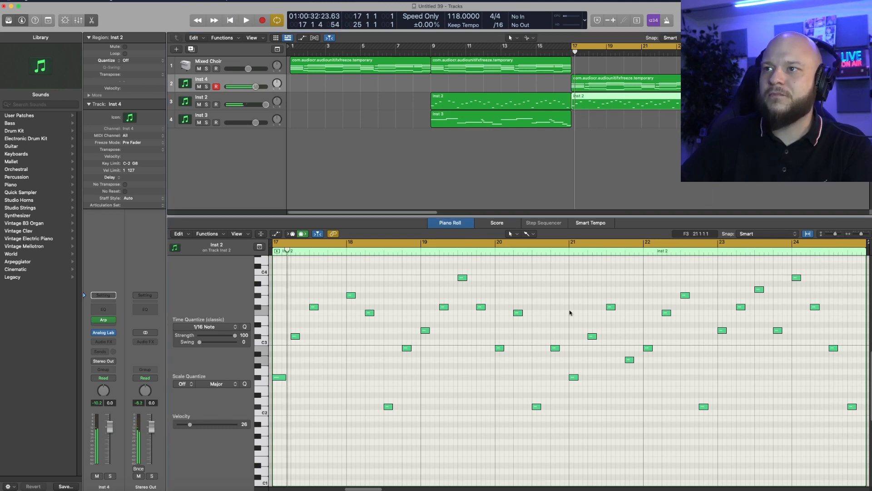
key("super+a")
key("shift+alt+Down")
key("space")
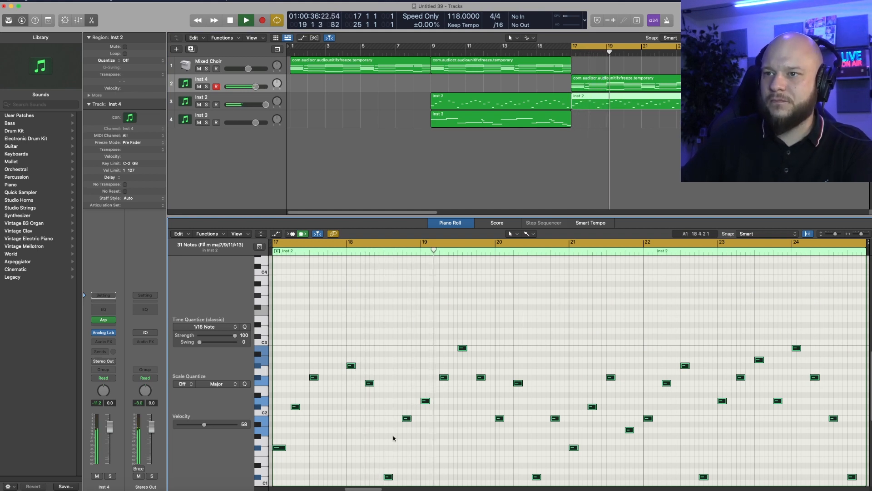
Raise the four lowest notes of the copied Inst 2 region one octave, and select the remaining low notes at bars 17 and 21
key("space")
left_click_drag(352, 460, 831, 487)
key("alt+shift+Up")
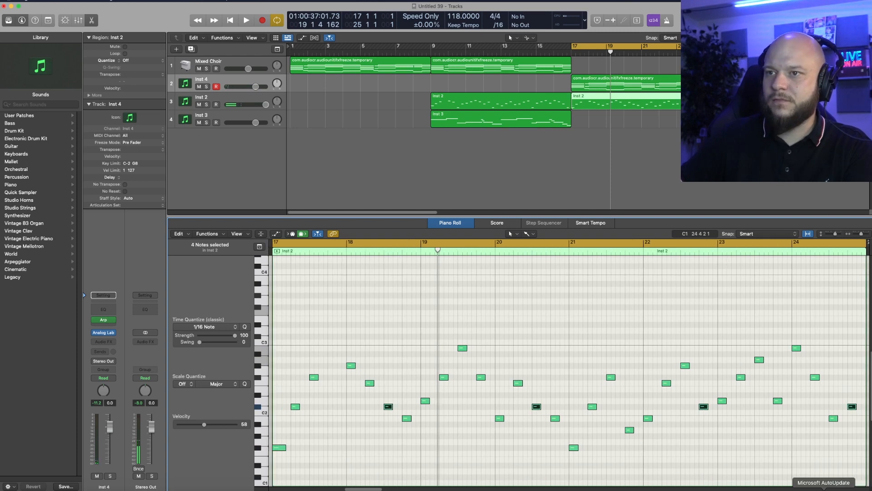
key("space")
left_click(442, 422)
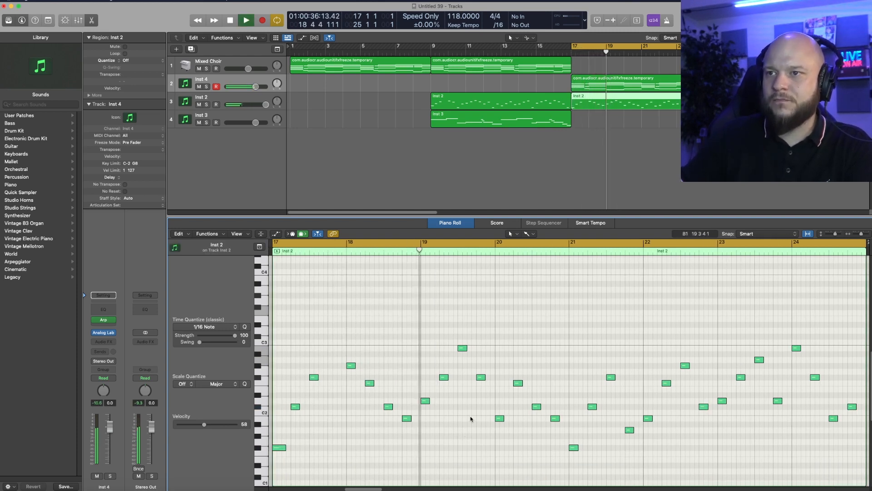
left_click_drag(275, 440, 592, 461)
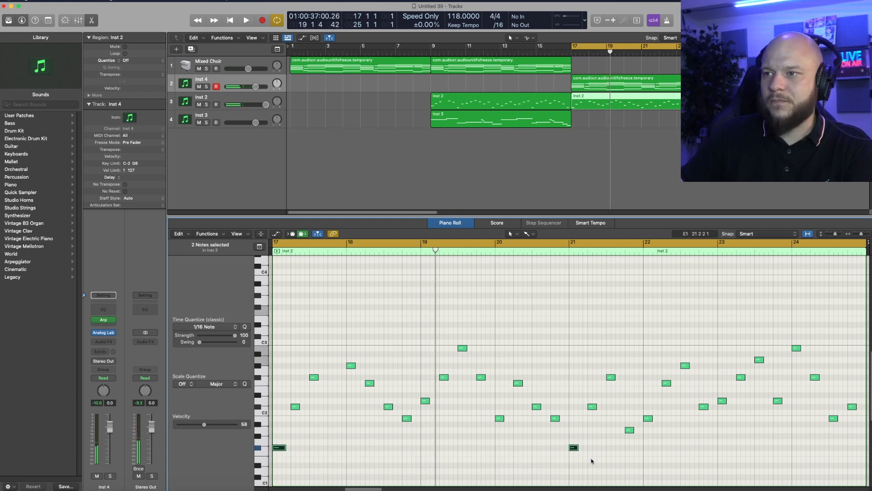
Create a new track for the BWB7 drum kit and record a clap pattern on BWB WAV 7 CLAP (13) from bar 17
key("alt+super+n")
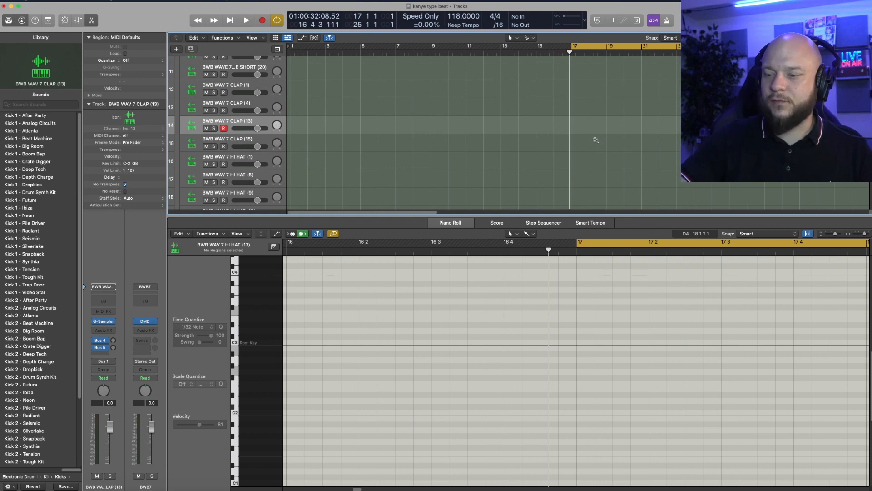
key("space")
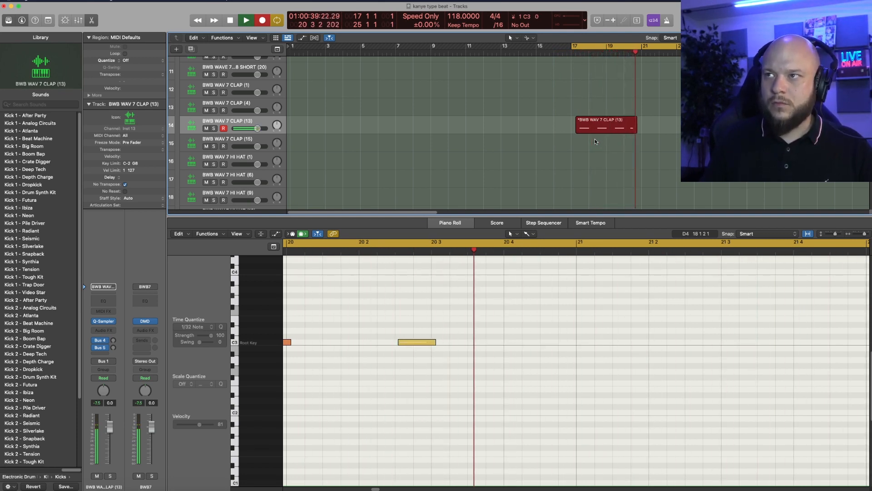
key("space")
Create a MIDI region at bar 17 on BWB WAV 7 HI HAT (21) and fill the first bar with C3, A2 and C2 notes
scroll(595, 138, "down", 5)
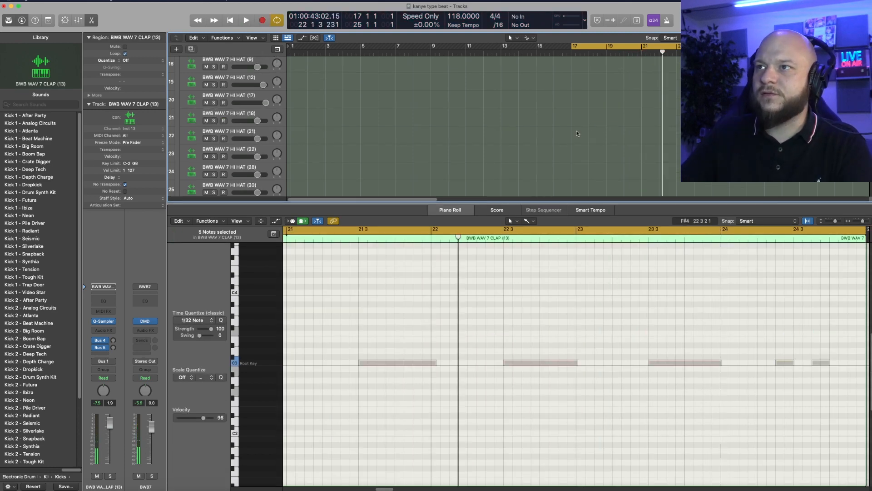
right_click(577, 134)
left_click(577, 146)
key("space")
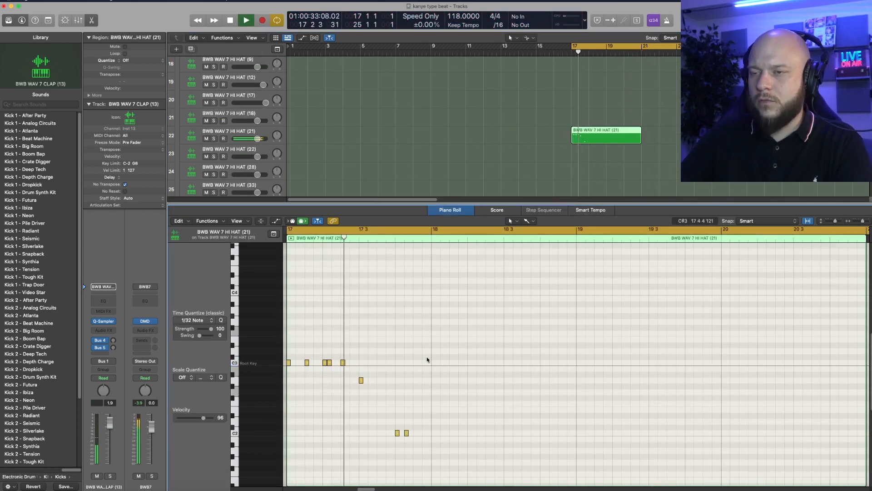
key("space")
left_click(415, 433)
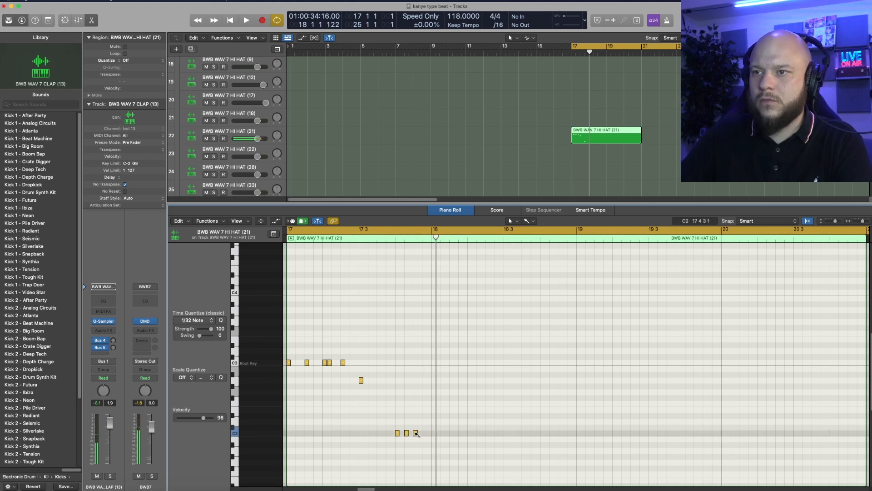
left_click(406, 433)
key("space")
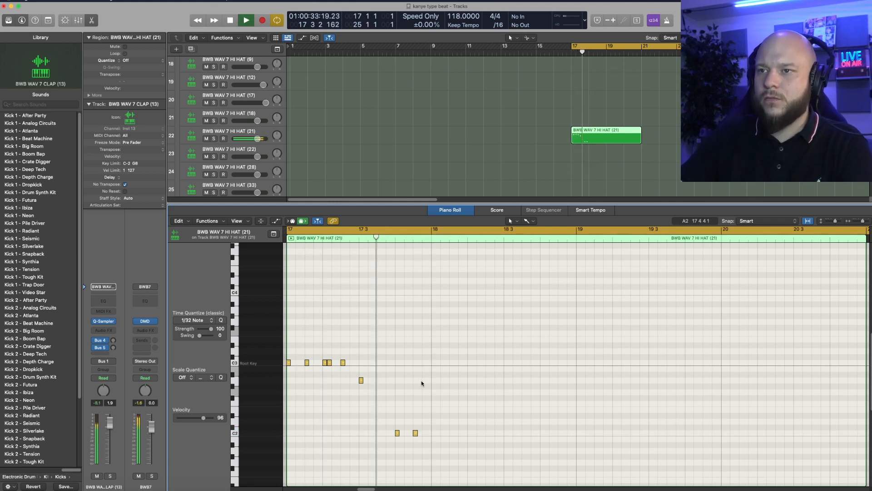
Fill bar 18 with hi-hat notes starting with a stretched three-note C3 roll, and copy the two-bar pattern to bar 19
left_click(433, 362)
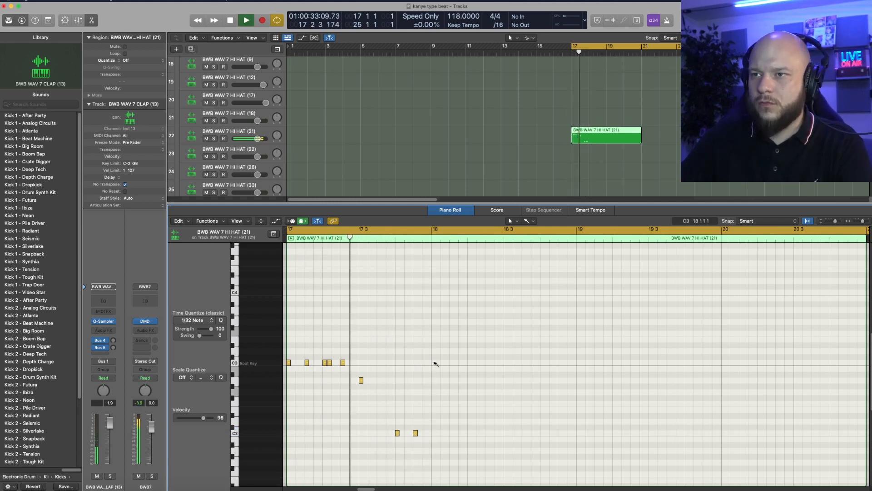
left_click(438, 363)
left_click(443, 362)
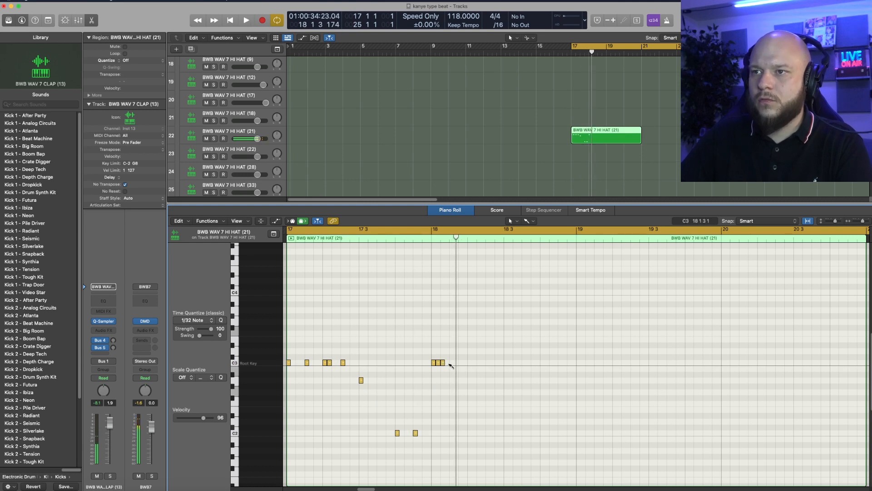
left_click(447, 362)
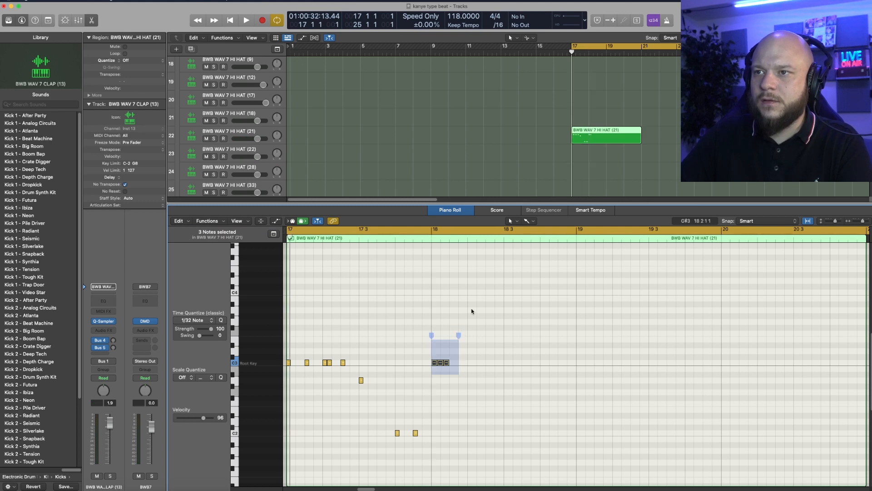
left_click(552, 268)
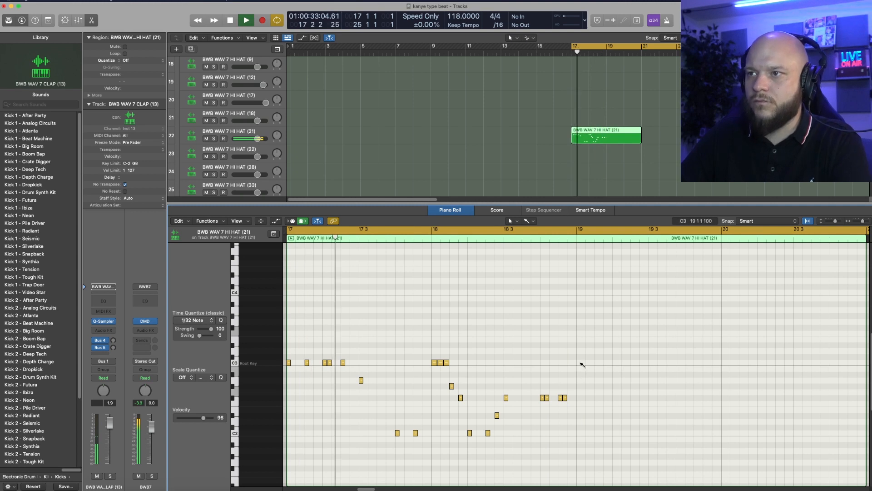
left_click_drag(575, 442, 579, 364)
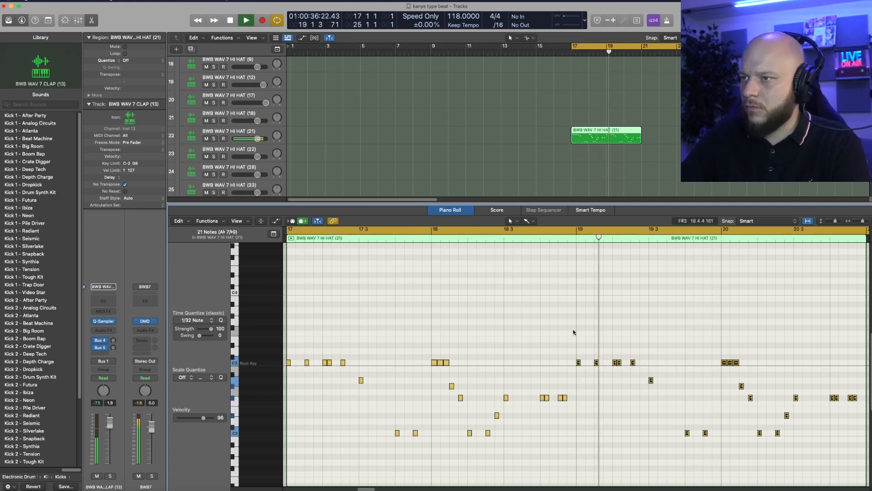
left_click(560, 328)
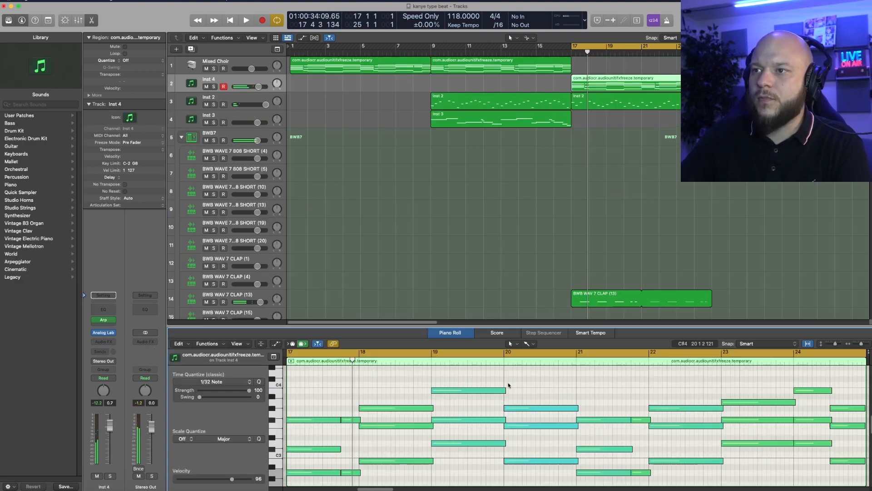
Shorten all chord notes in the Inst 4 region together so that gaps separate the chords
key("super+a")
left_click_drag(338, 422, 327, 421)
left_click(344, 389)
key("space")
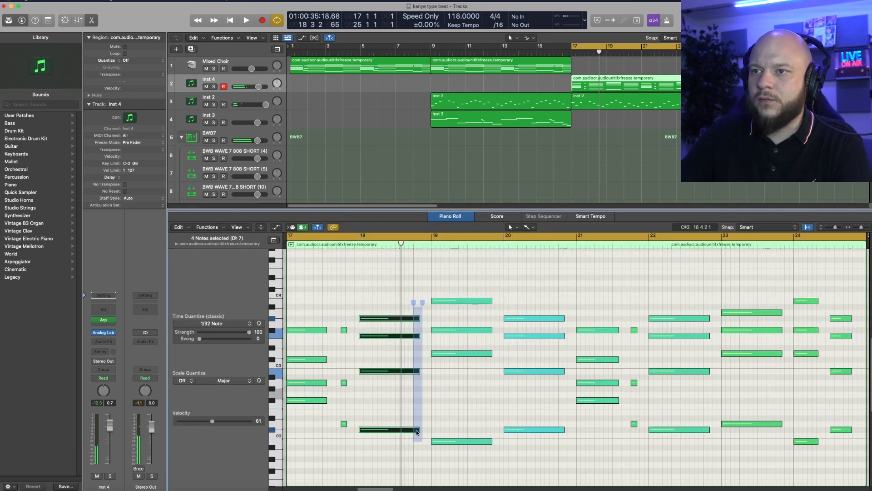
Trim the ends of the Inst 4 chords in bars 18, 19 and 20 further and play the section back
left_click_drag(416, 430, 405, 429)
left_click(430, 383)
key("space")
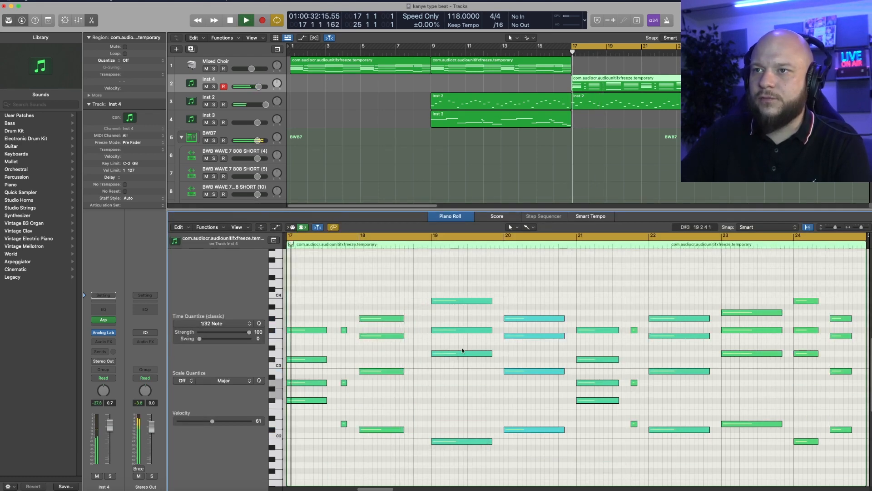
key("space")
left_click_drag(469, 279, 540, 470)
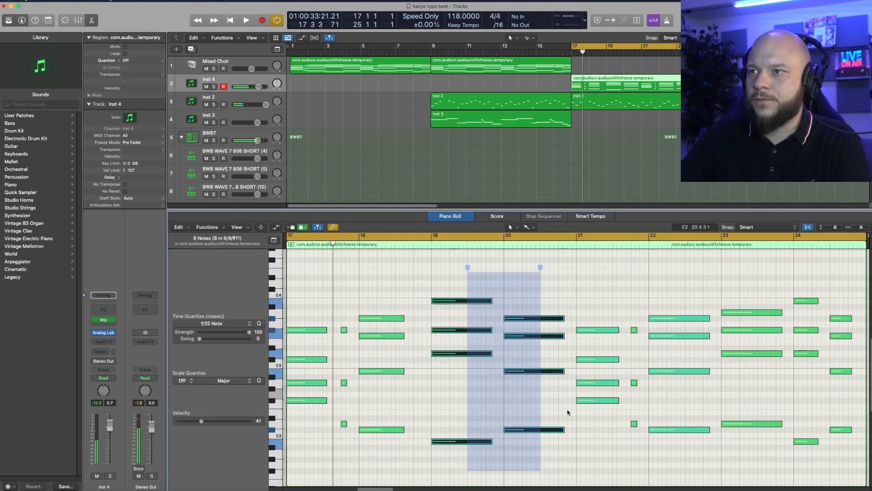
left_click_drag(564, 428, 544, 429)
key("space")
left_click(558, 378)
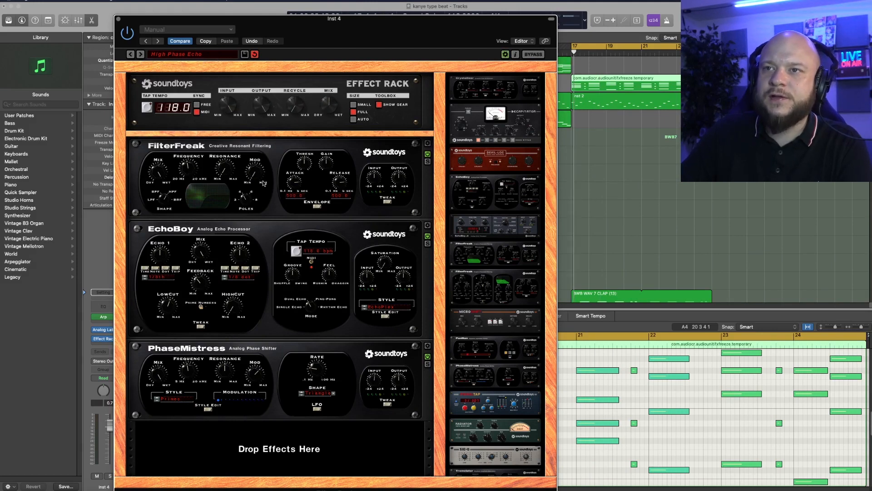
Close the Effect Rack window and raise the Inst 4 track volume slightly
left_click(119, 20)
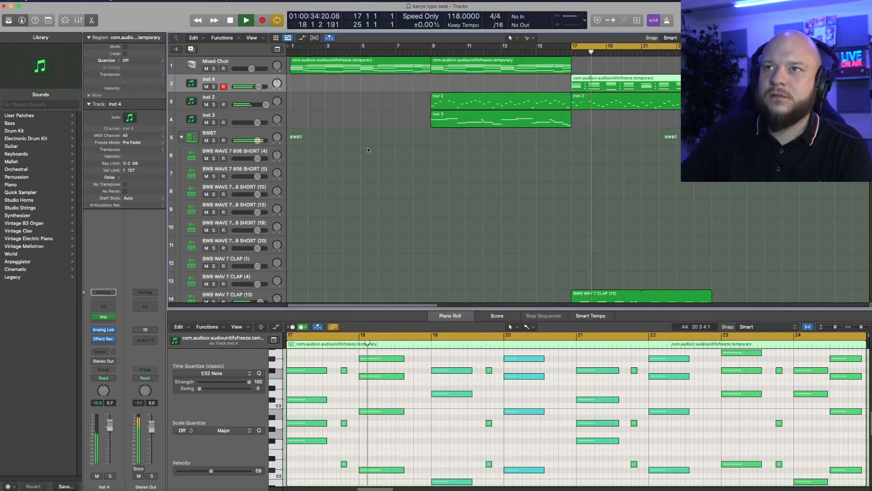
left_click_drag(258, 87, 260, 86)
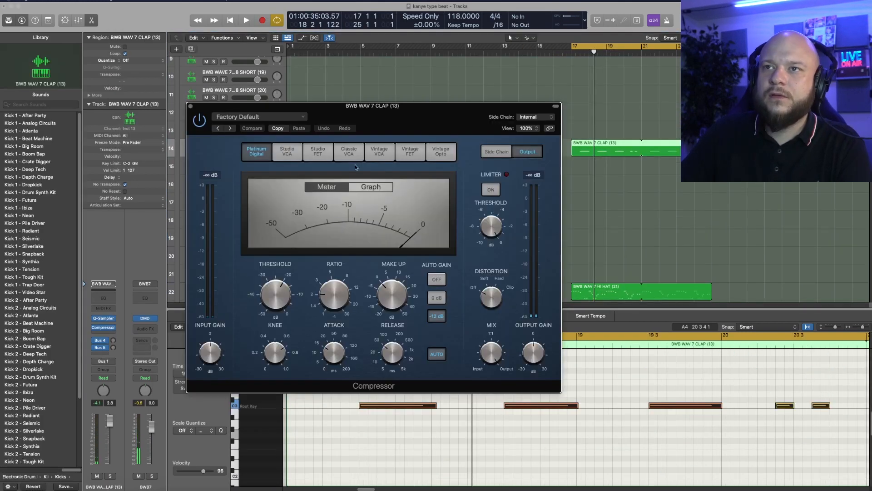
Load the Type U Tight Kit drum preset in the Compressor on BWB WAV 7 CLAP (13)
left_click(257, 118)
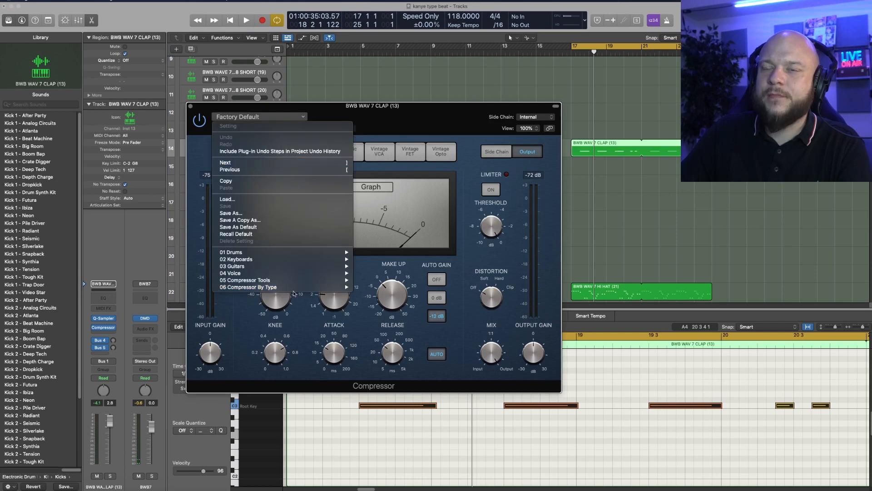
mouse_move(288, 255)
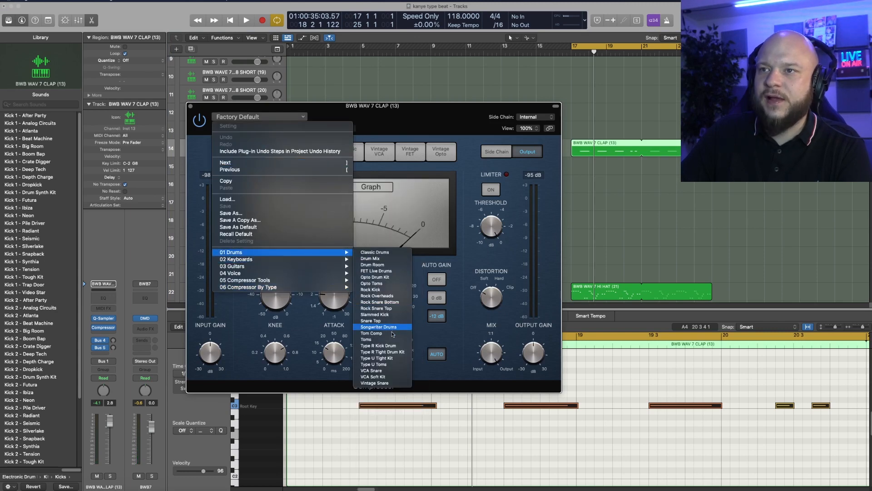
left_click(391, 358)
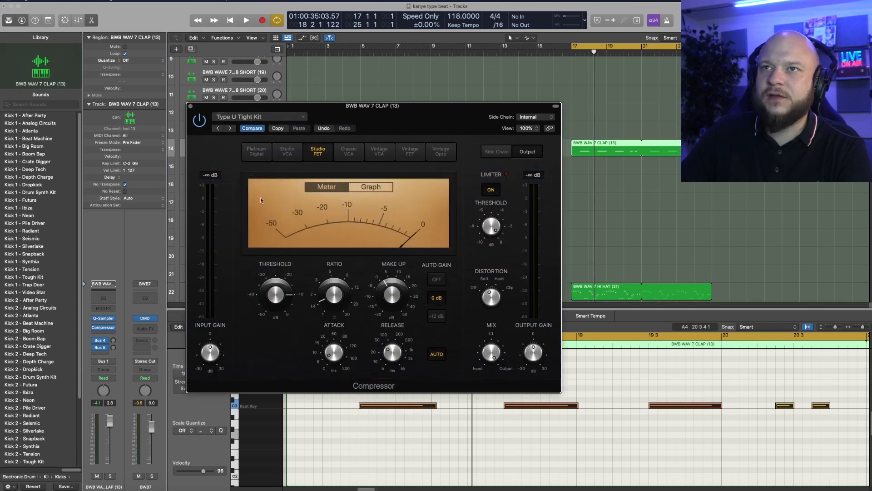
Set the clap Compressor's threshold to -7.5 dB and make-up gain to -2.5 dB during playback, and close its window
key("space")
left_click_drag(276, 295, 280, 268)
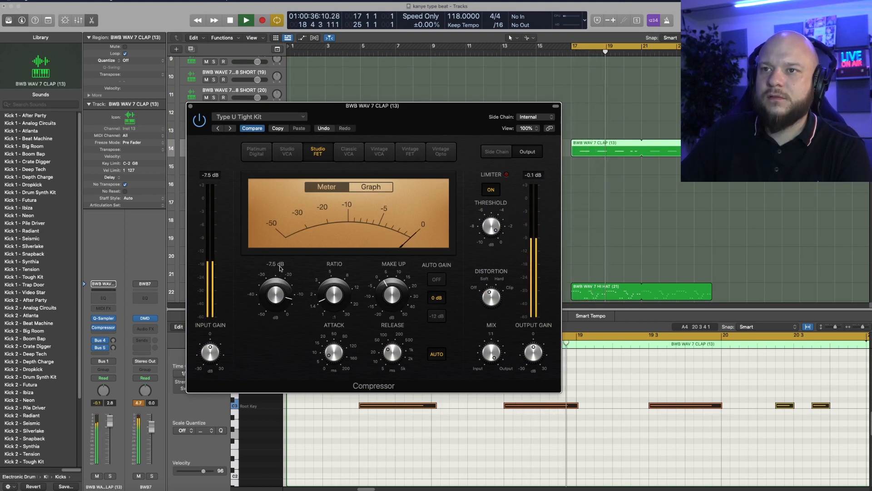
left_click(389, 298)
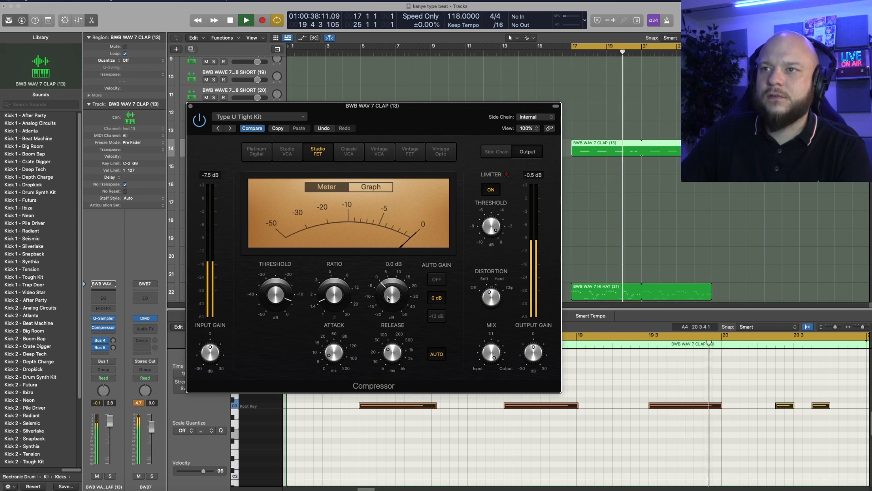
left_click_drag(389, 298, 389, 292)
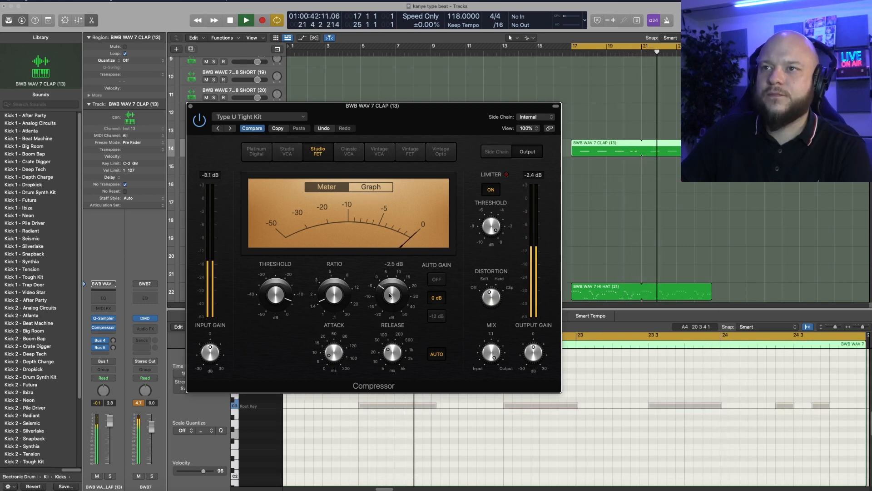
key("super+w")
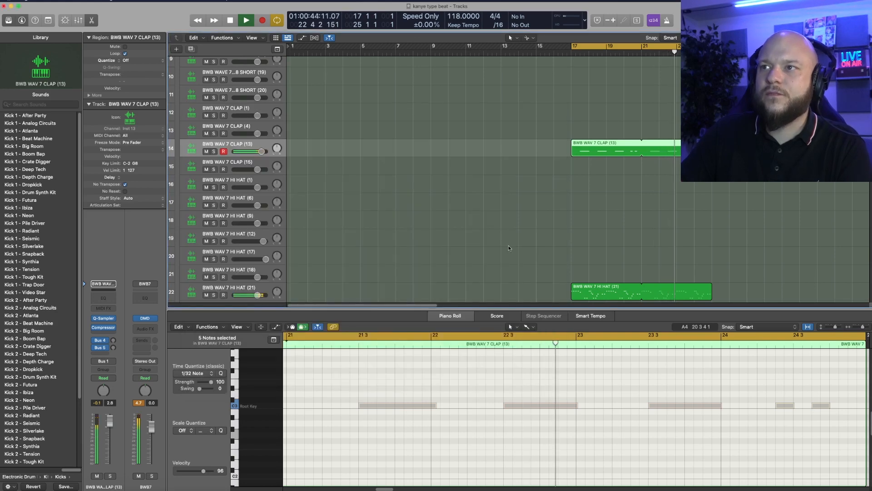
scroll(508, 248, "up", 6)
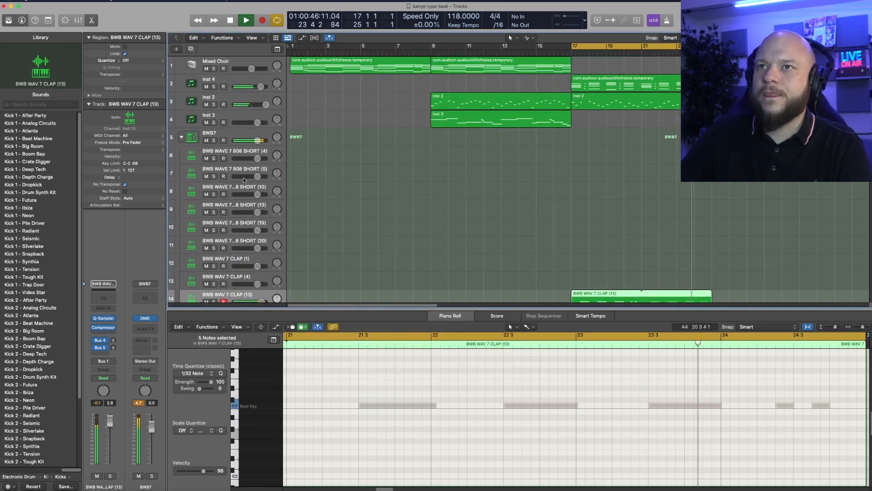
Record a short 808 bass pattern on the BWB WAVE 7 808 SHORT (4) track across bars 17 to 20
left_click(247, 155)
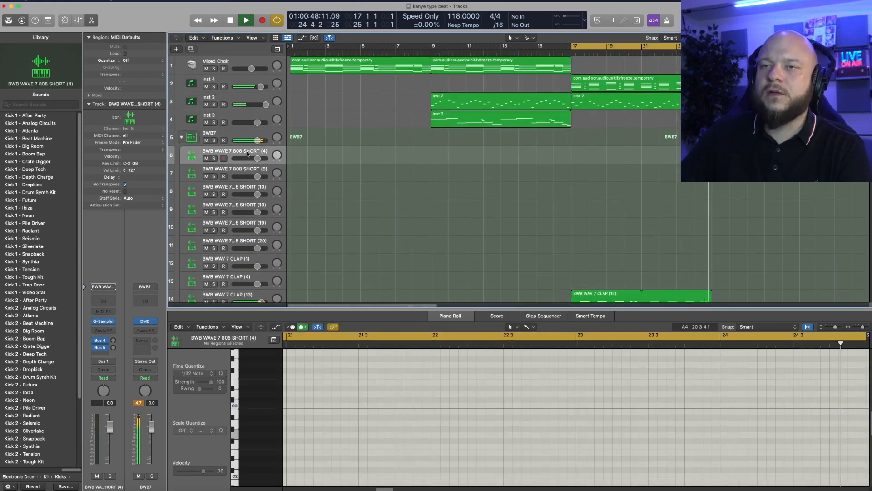
key("space")
key("space")
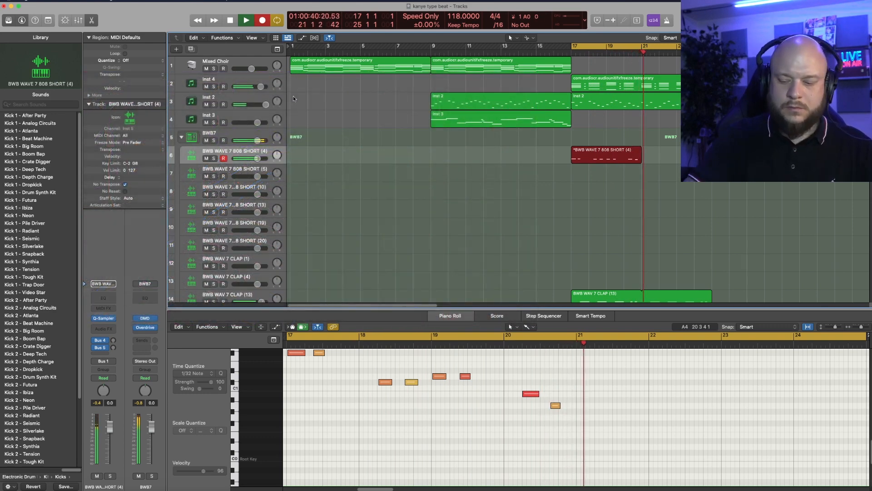
key("space")
Transpose all the recorded 808 notes down one octave, play them back and show their note velocities
key("super+a")
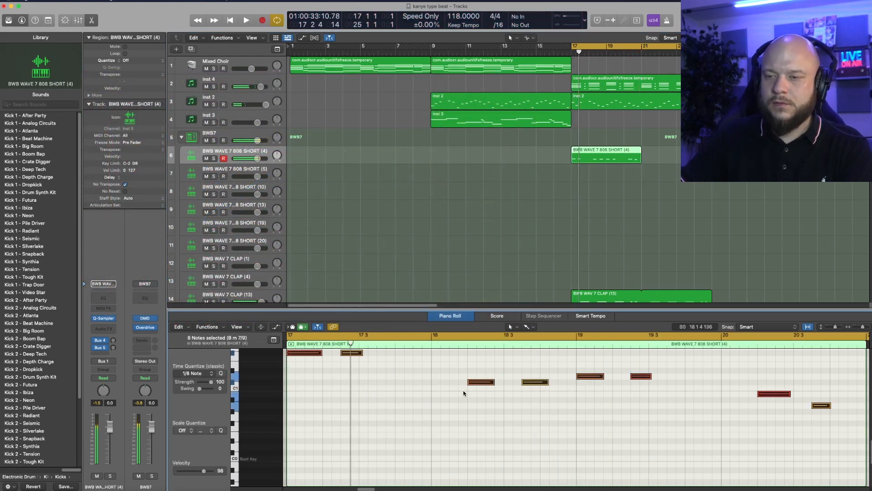
key("alt+shift+Down")
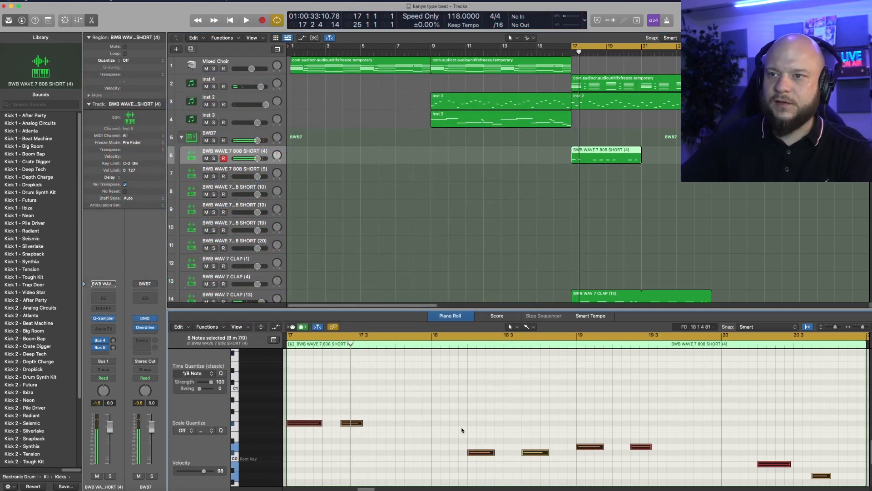
left_click(462, 430)
key("space")
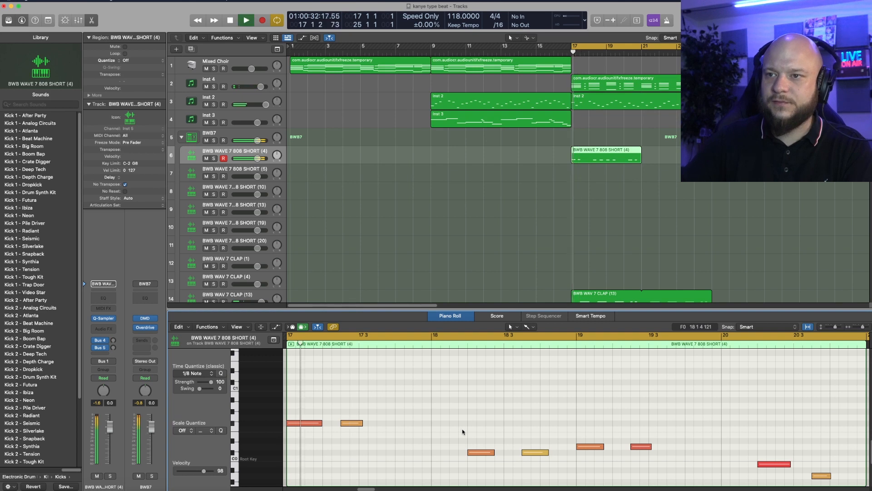
left_click(275, 327)
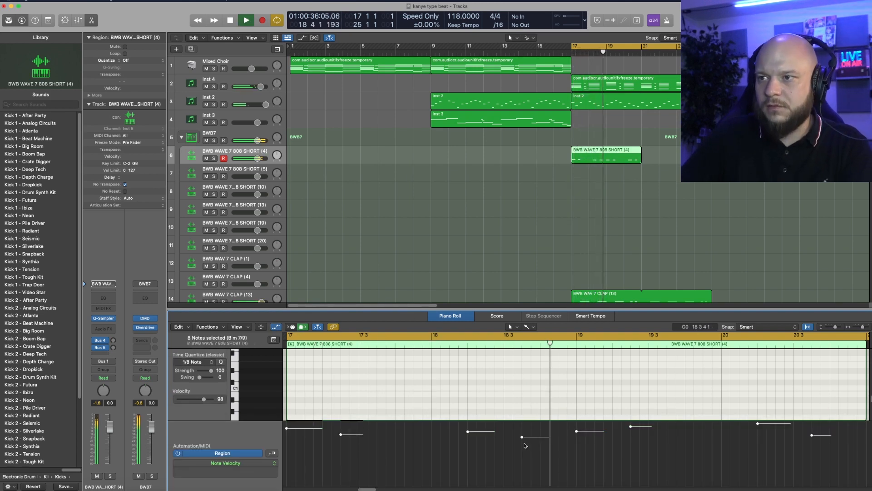
Solo and play the Inst 2 track, and insert the Soundtoys PanMan effect after its Channel EQ
left_click(278, 101)
key("space")
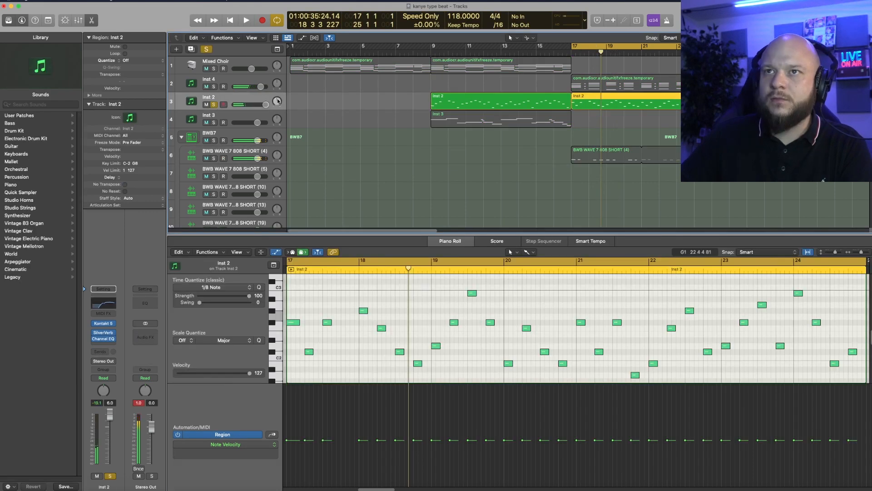
key("space")
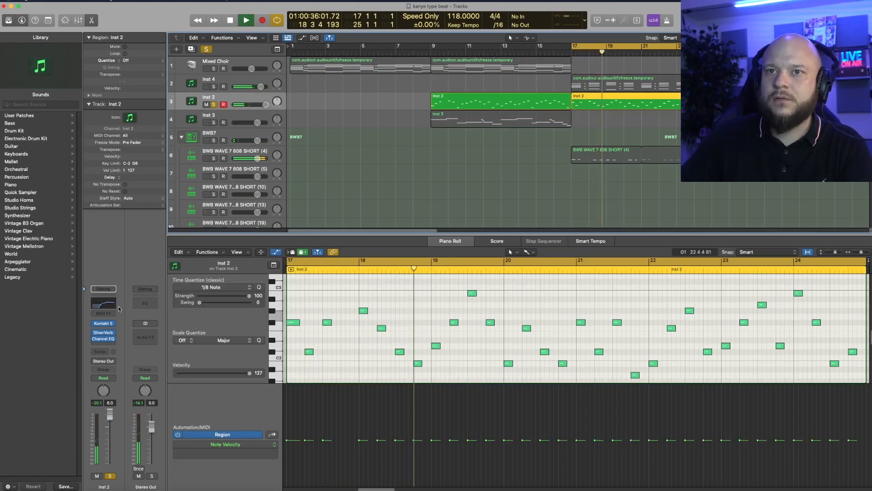
key("space")
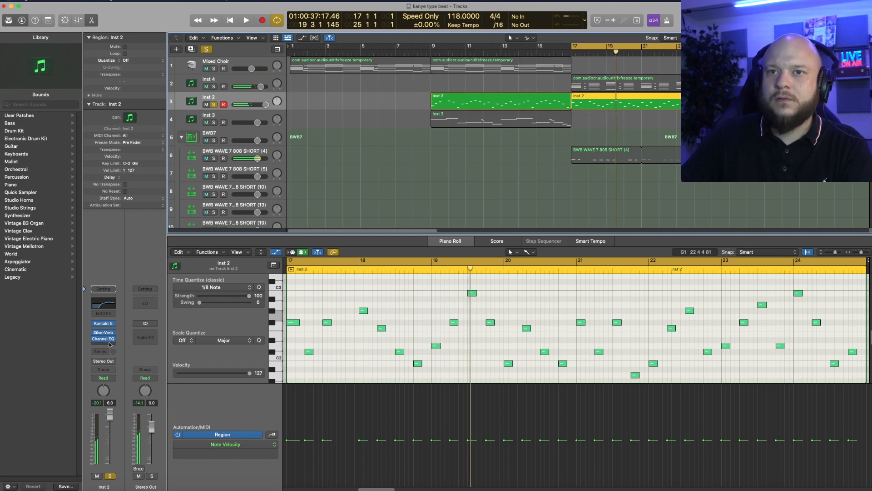
left_click(103, 345)
mouse_move(118, 487)
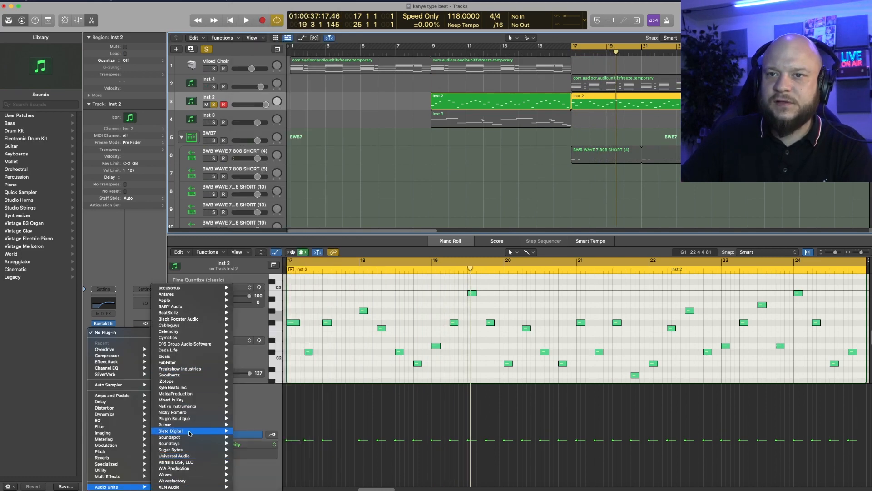
mouse_move(190, 436)
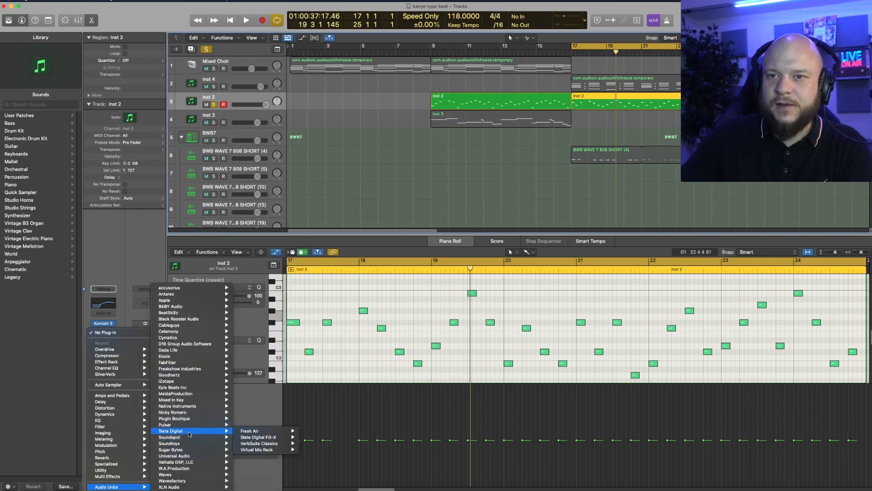
mouse_move(191, 363)
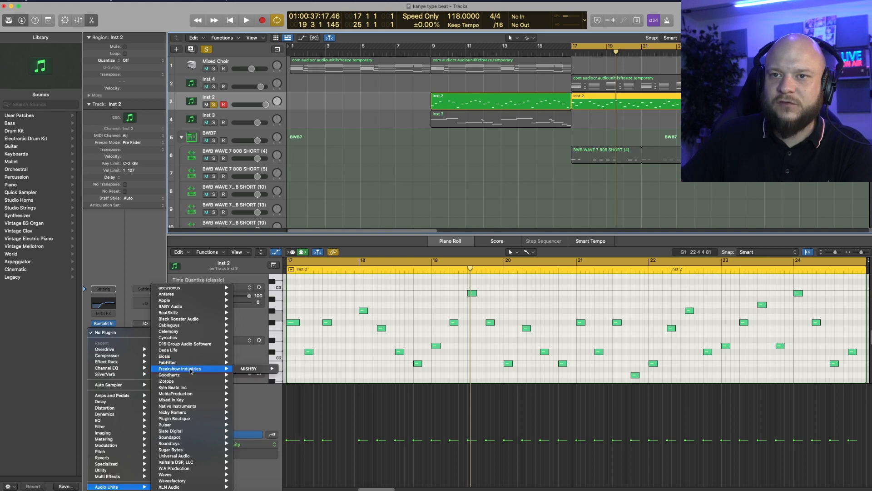
left_click(254, 464)
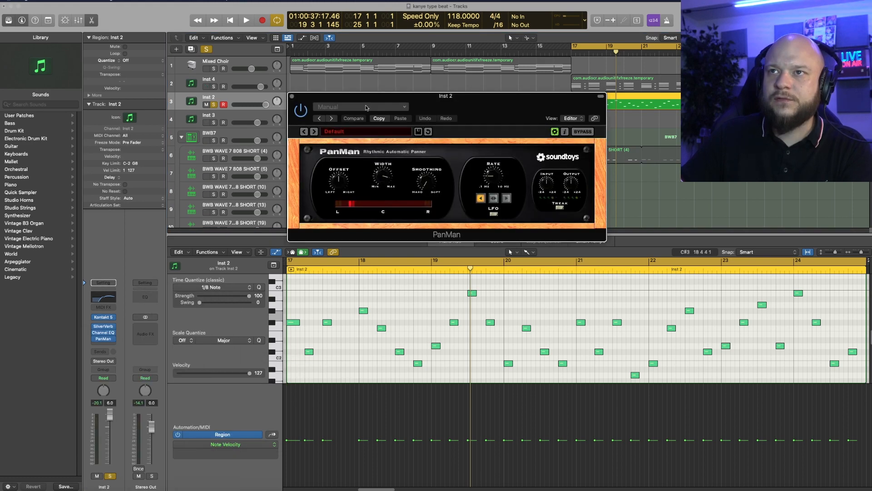
Load the CJ HIHAT preset in PanMan and adjust its trigger and panning width during playback
left_click(363, 107)
left_click(363, 243)
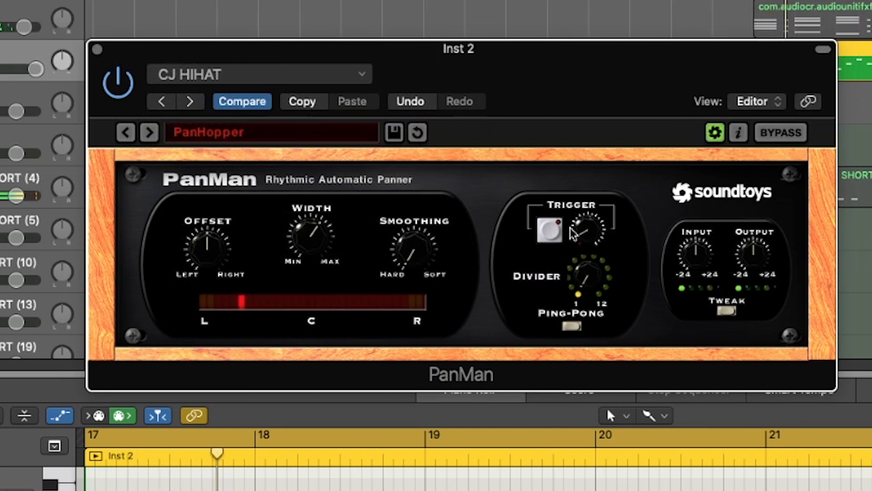
left_click_drag(586, 238, 585, 234)
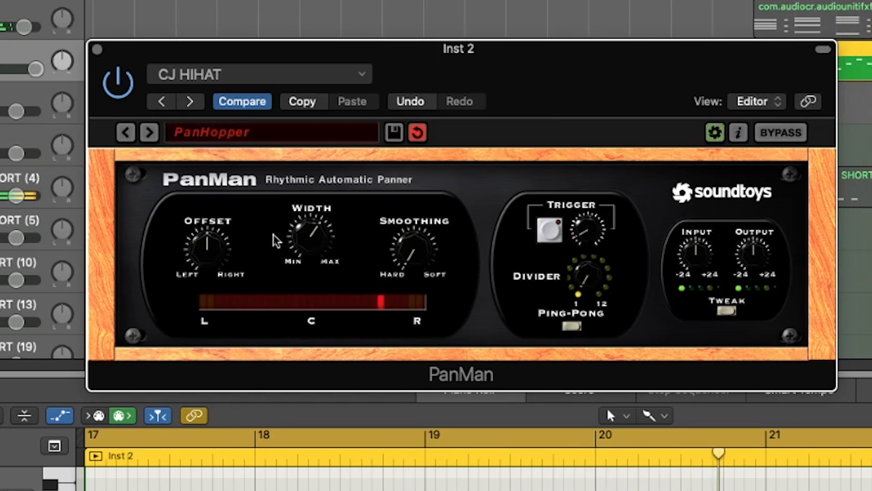
left_click_drag(314, 241, 292, 259)
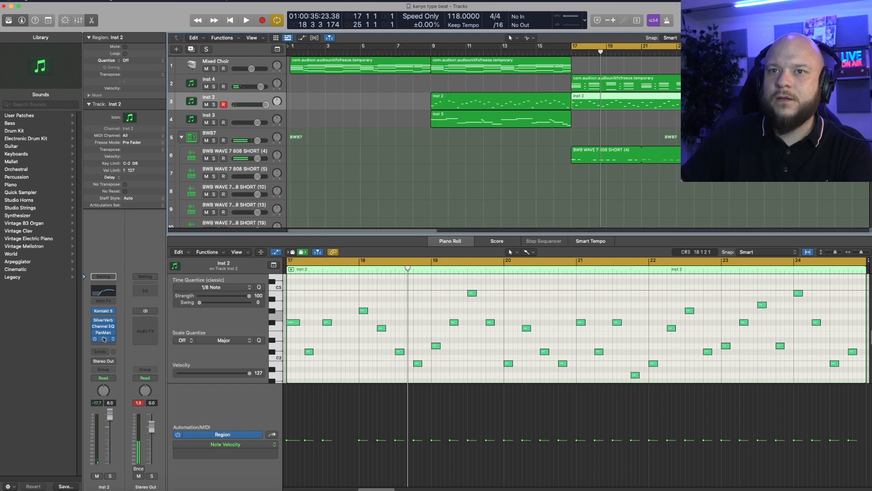
Insert SoundShifter Pitch after PanMan on the Inst 2 track and transpose the sound up one octave
left_click(104, 338)
left_click(159, 364)
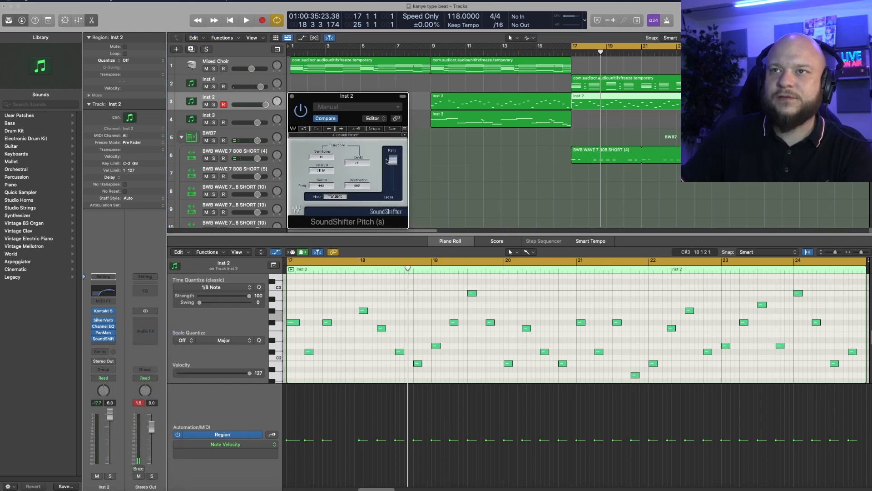
left_click_drag(362, 100, 331, 198)
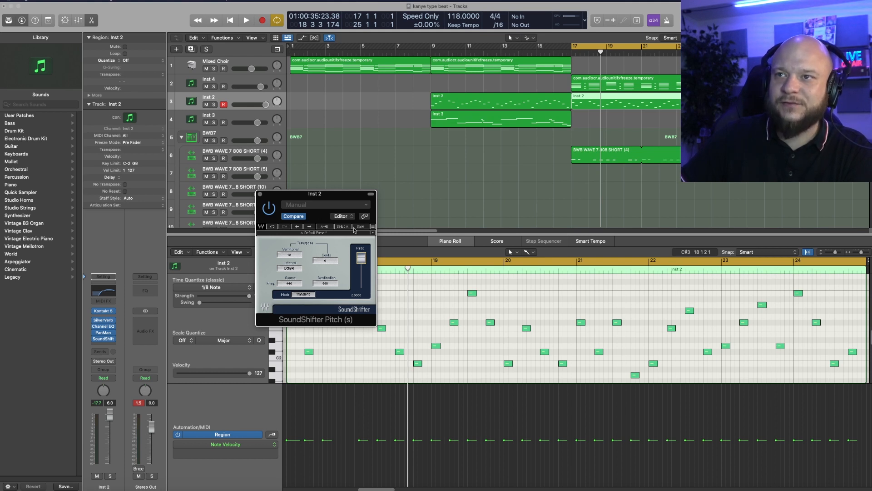
Close the SoundShifter window and listen to Inst 2 first soloed and then within the full mix
key("s")
key("space")
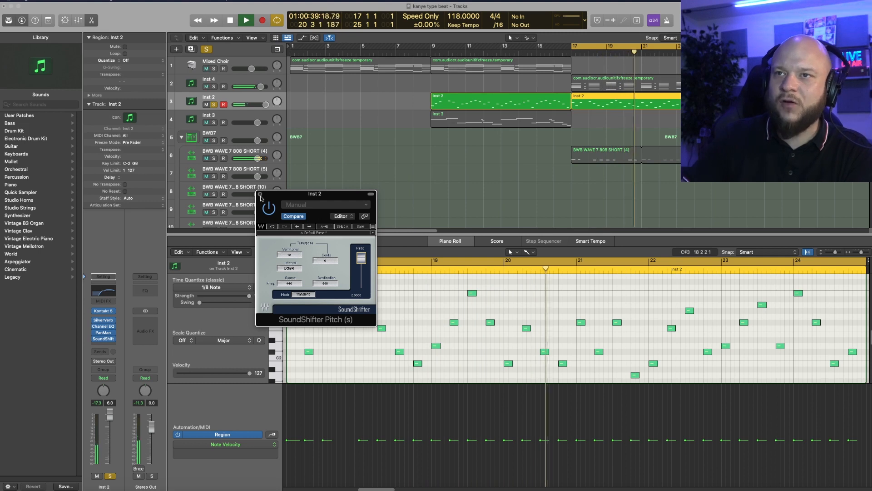
left_click(260, 195)
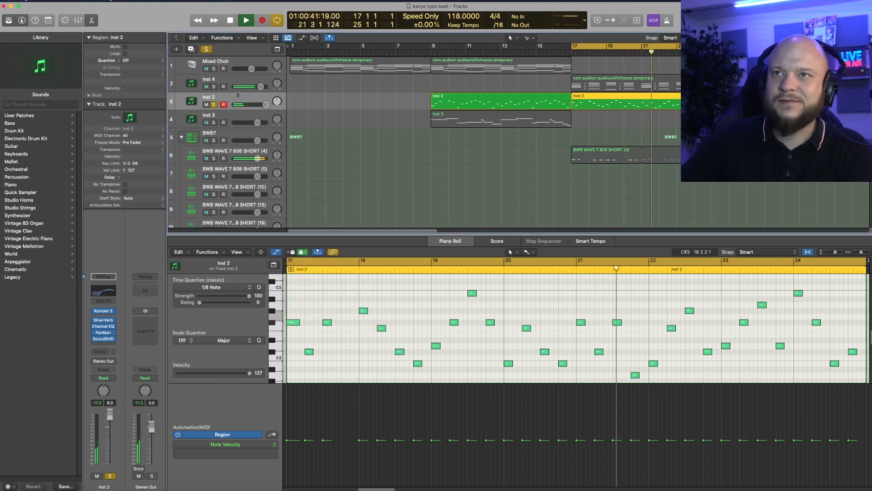
key("s")
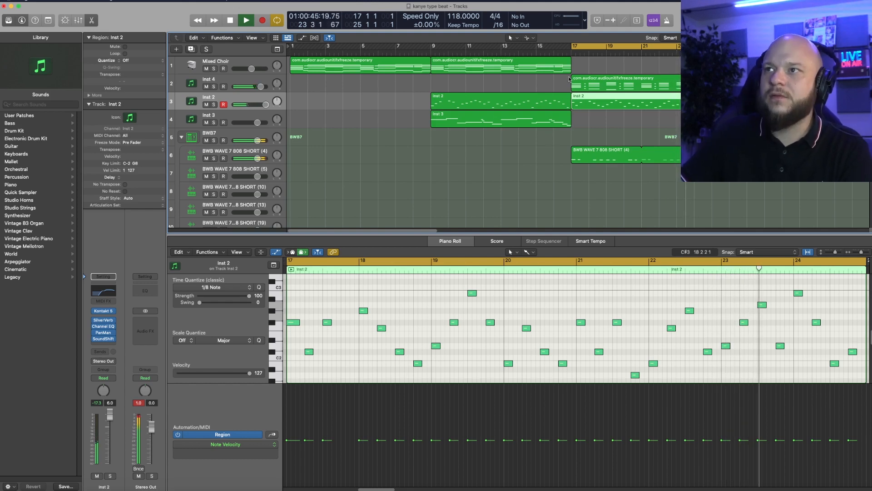
left_click_drag(572, 49, 432, 57)
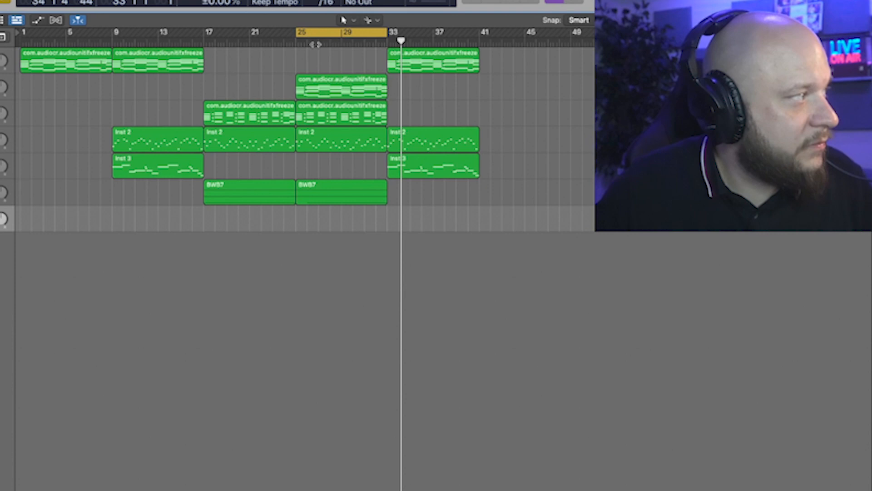
Record a kick pattern on the BWB WAV 7 KICK (13) track across bars 25 to 28 and play it back
key("r")
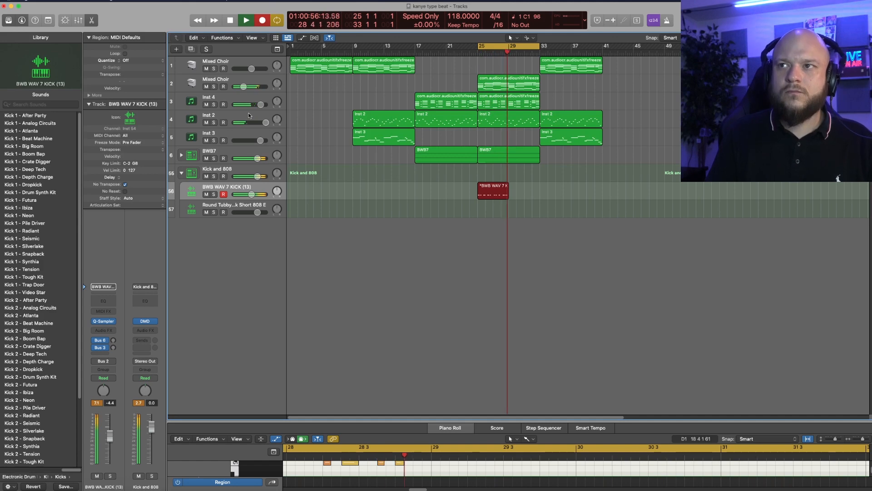
key("space")
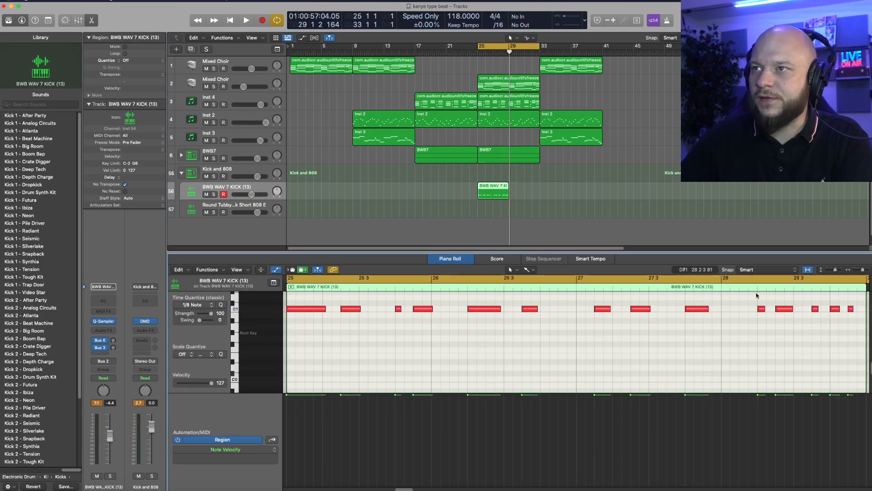
key("space")
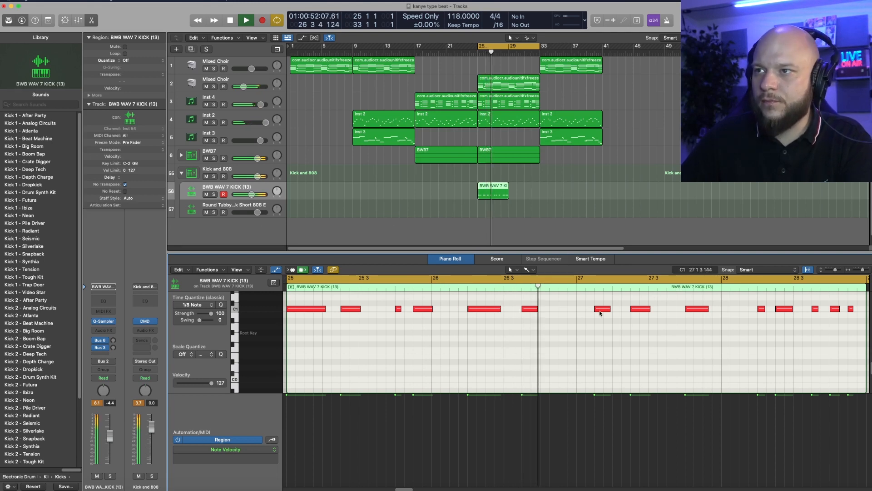
Add a run of four kick notes leading into bar 27 on a 1/16 Triplet grid and delete the kick right after it
left_click(207, 305)
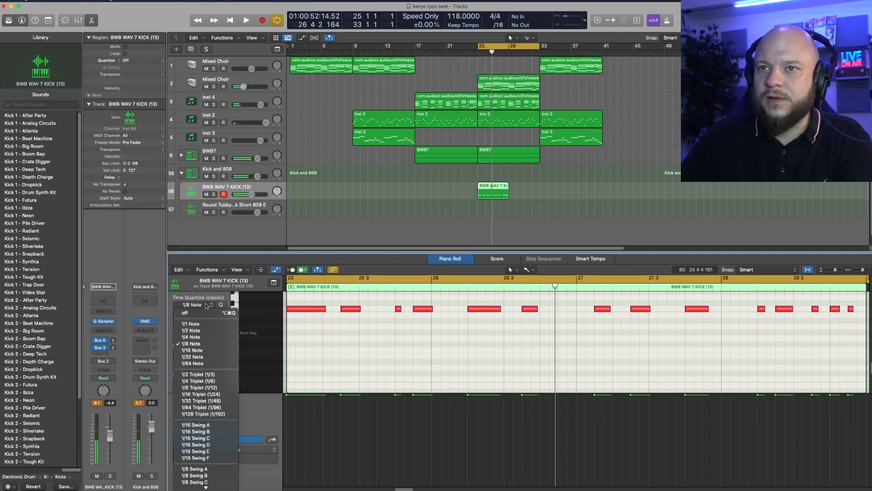
left_click(200, 393)
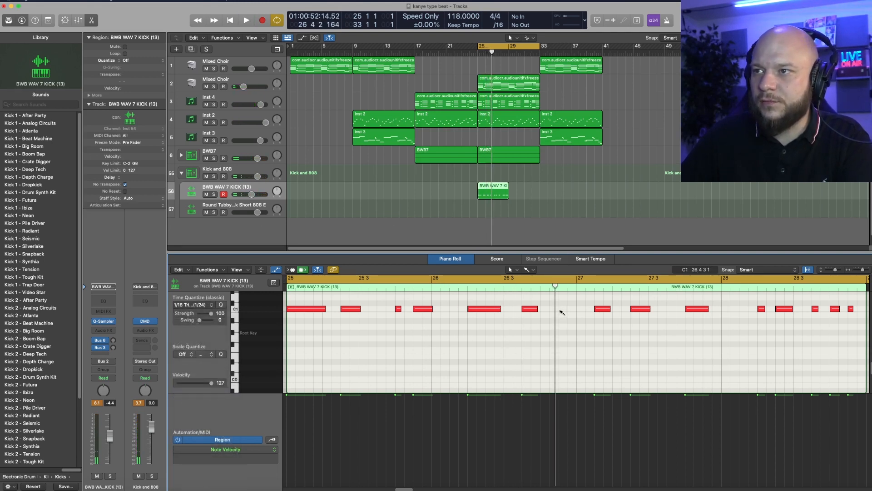
left_click(561, 310)
left_click(567, 310)
left_click(572, 309)
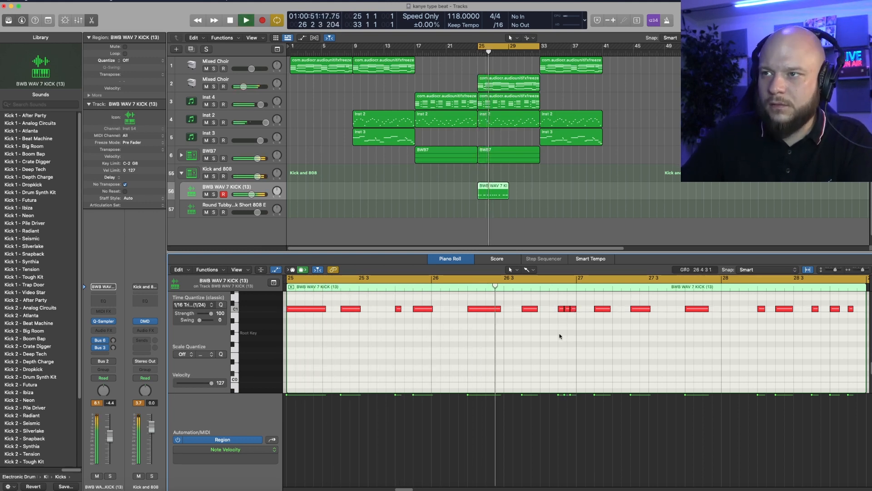
key("space")
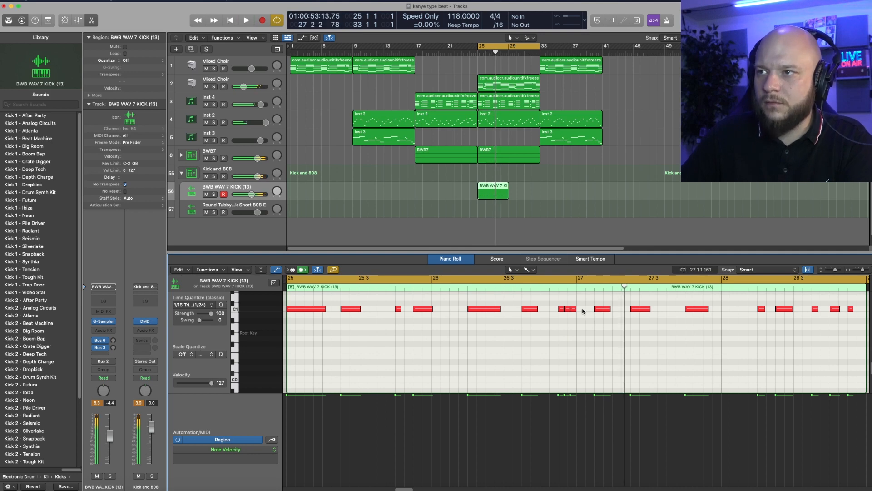
key("space")
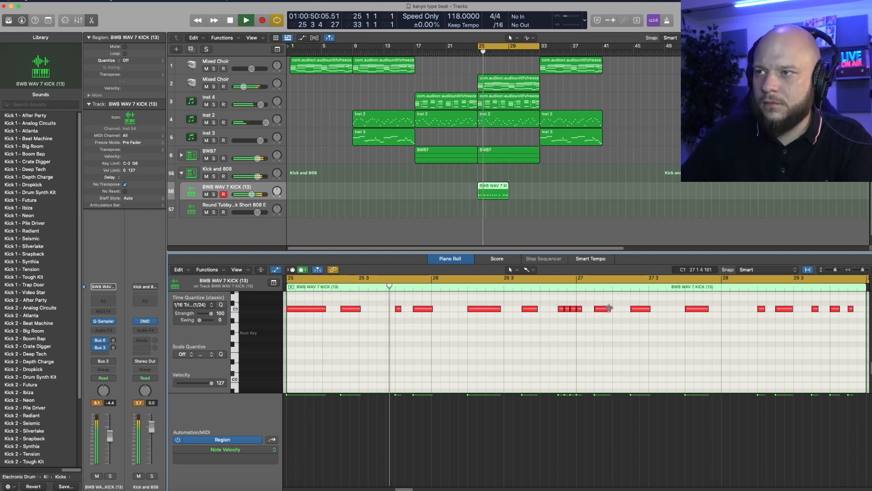
left_click(603, 309)
key("Delete")
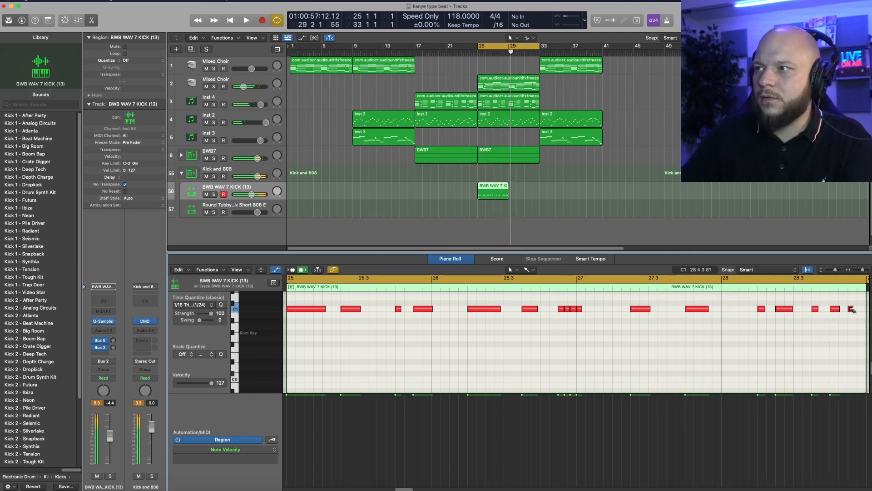
Set the quantize to 1/32 Triplet, replace the last kick of bar 28 with a fast roll and play it back
left_click(190, 307)
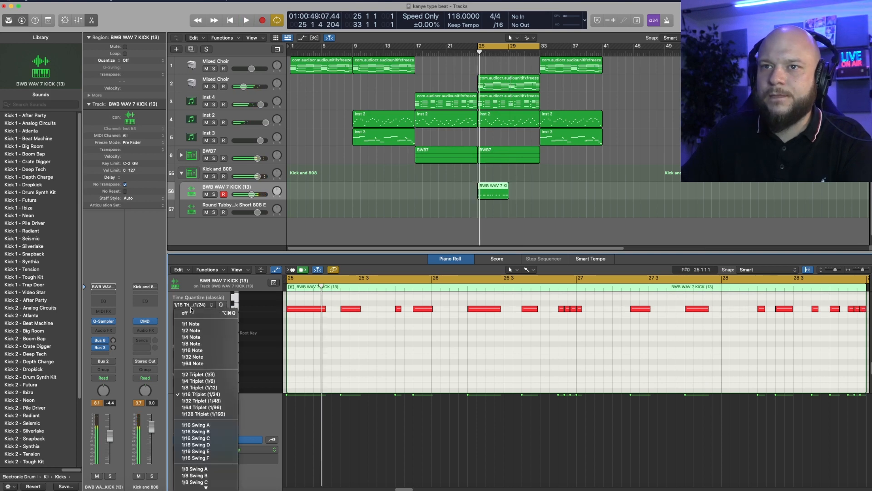
key("Return")
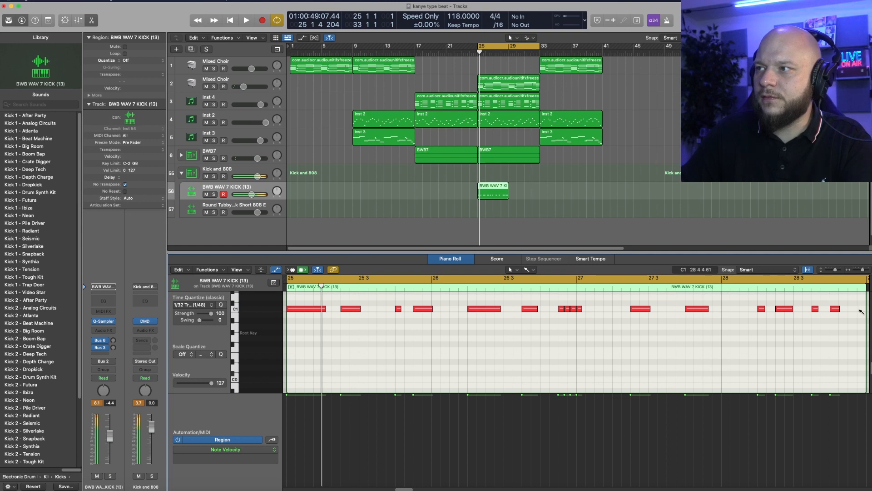
left_click(849, 309, "super")
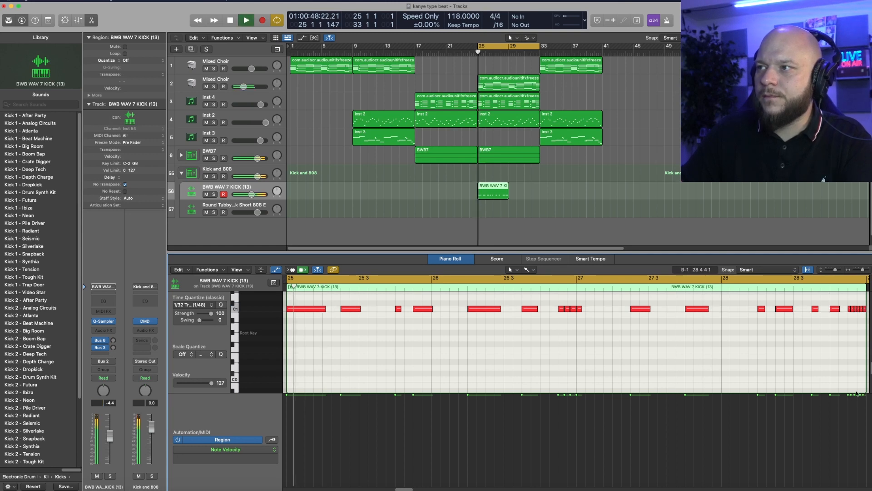
scroll(840, 355, "right", 2)
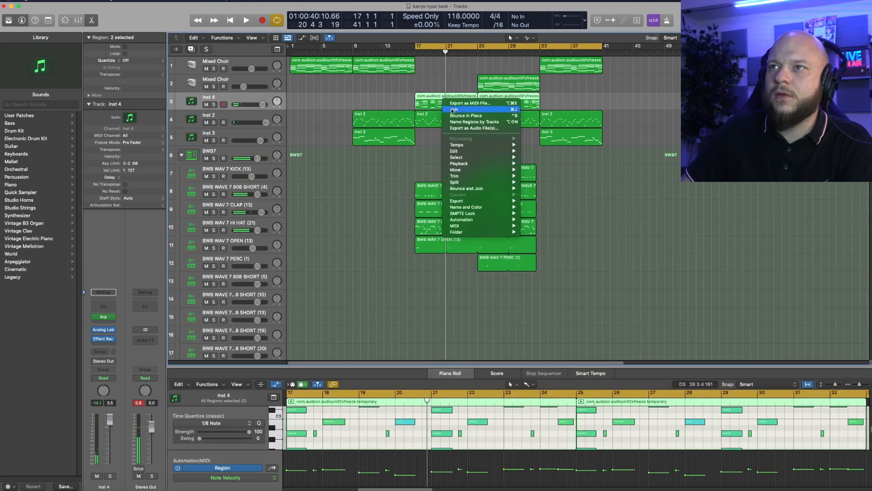
Join the two Inst 4 regions from bar 17 to bar 33 and bounce the joined region in place
left_click(452, 110)
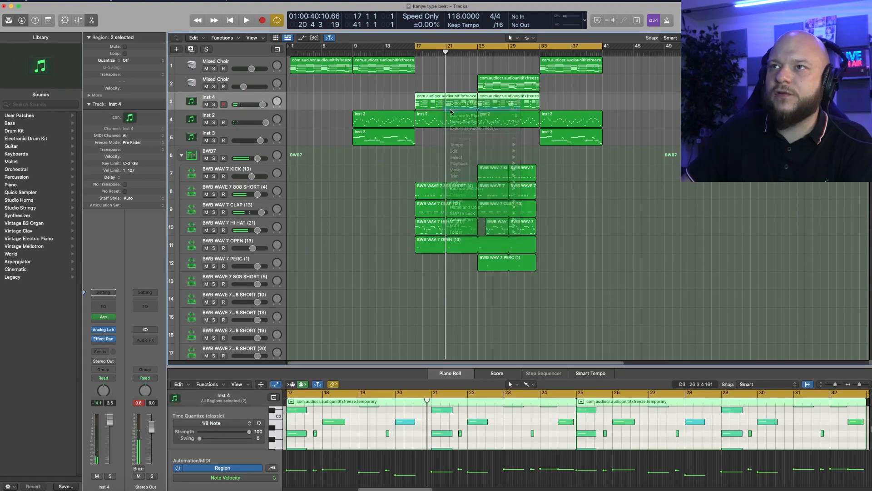
right_click(439, 105)
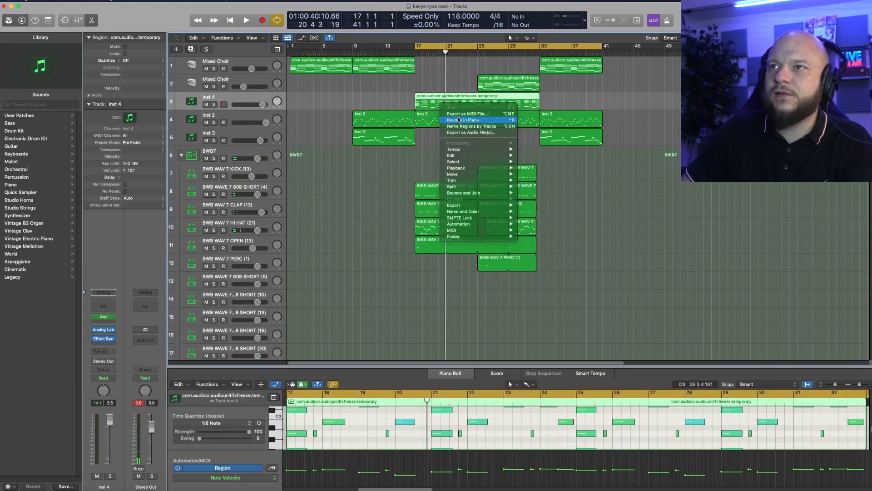
left_click(455, 119)
key("Return")
Bounce the second Mixed Choir track's region at bar 25 in place to a new track and delete the original region
right_click(444, 86)
left_click(475, 94)
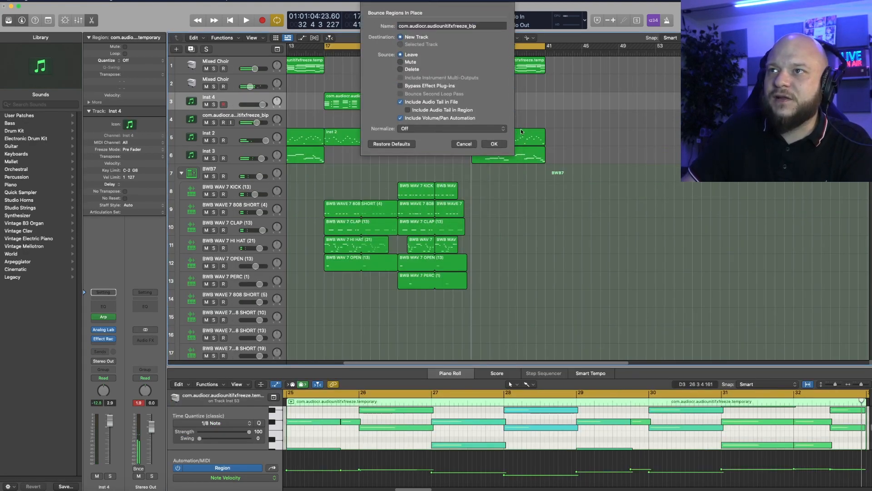
key("Return")
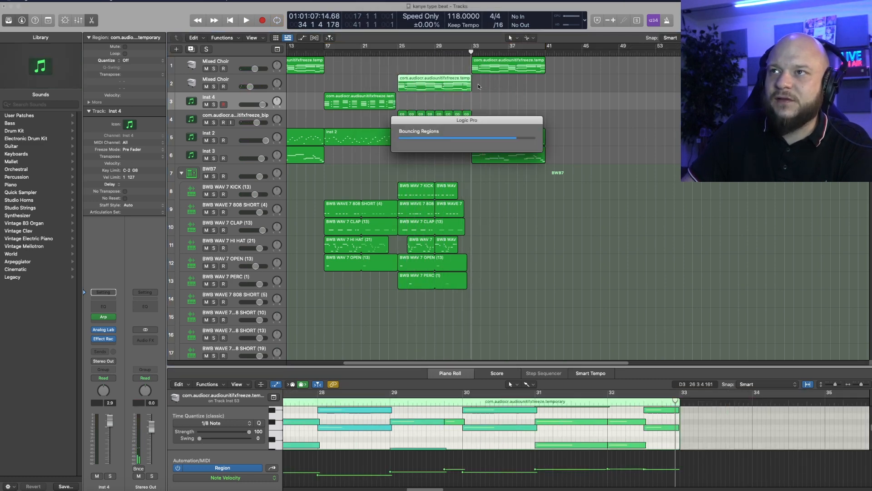
left_click(421, 81)
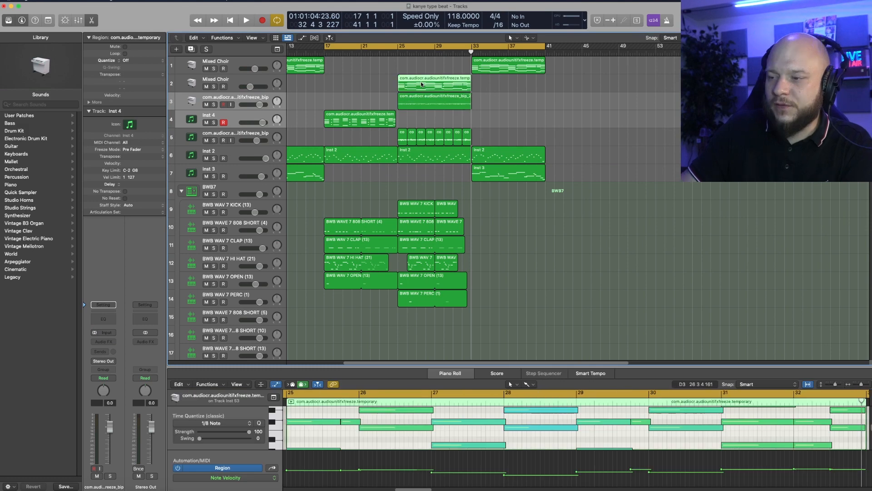
key("Delete")
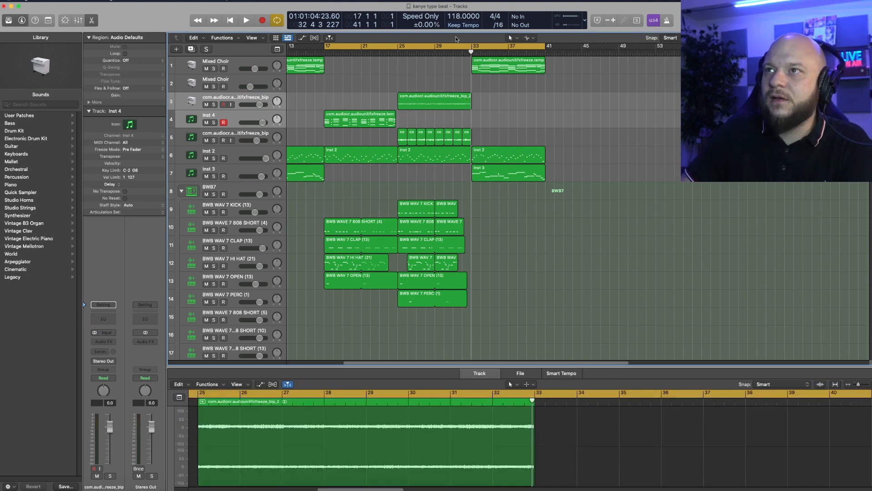
Add a short fade-out at the end of the bounced choir region with the Fade tool and change its type to Slow Down
left_click(464, 52)
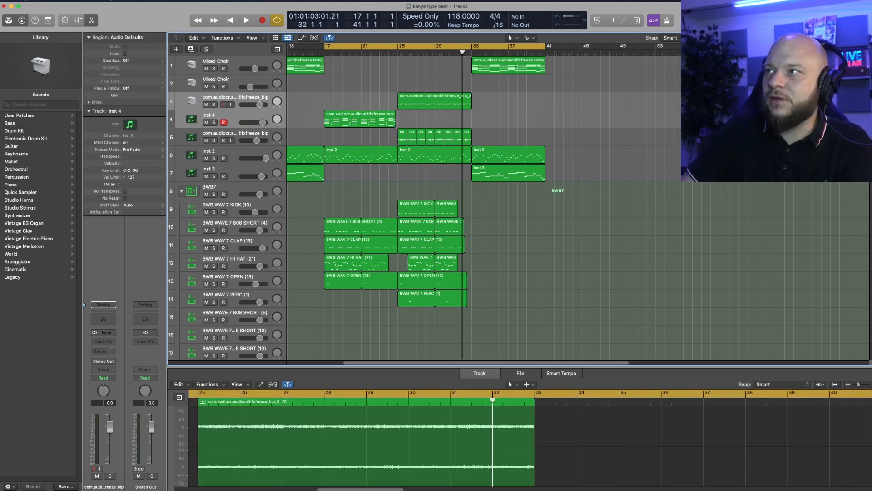
key("super+Right")
key("super+Right")
key("super+Right")
left_click(527, 38)
left_click(543, 132)
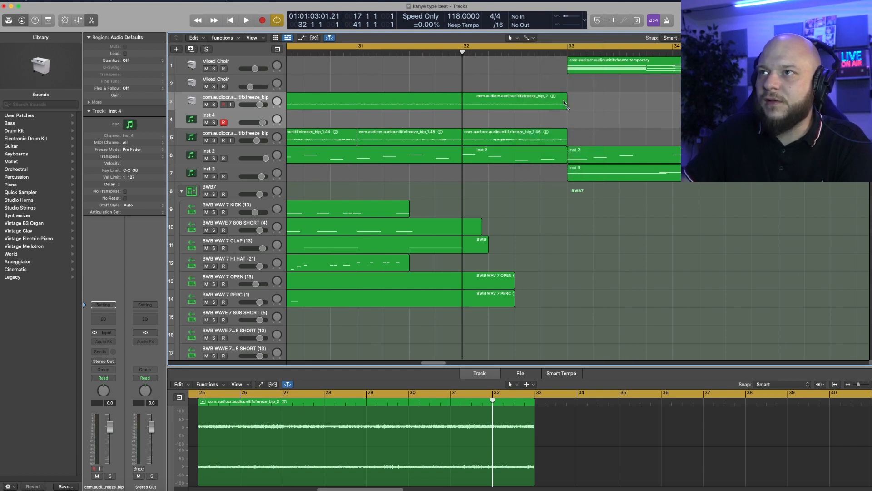
left_click(566, 101)
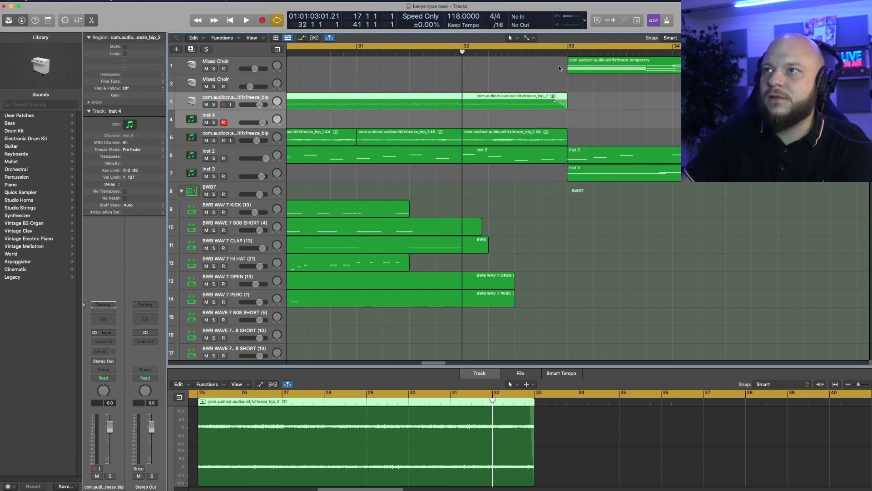
right_click(564, 103)
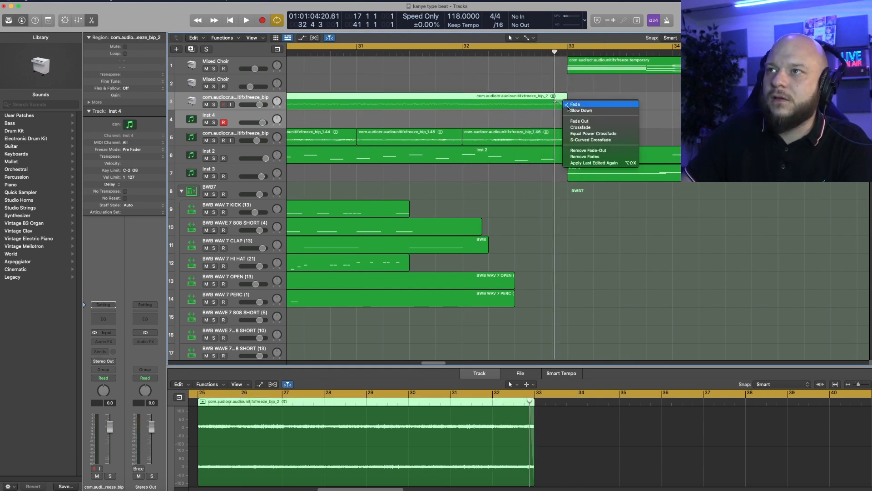
left_click(567, 105)
left_click(376, 84)
key("z")
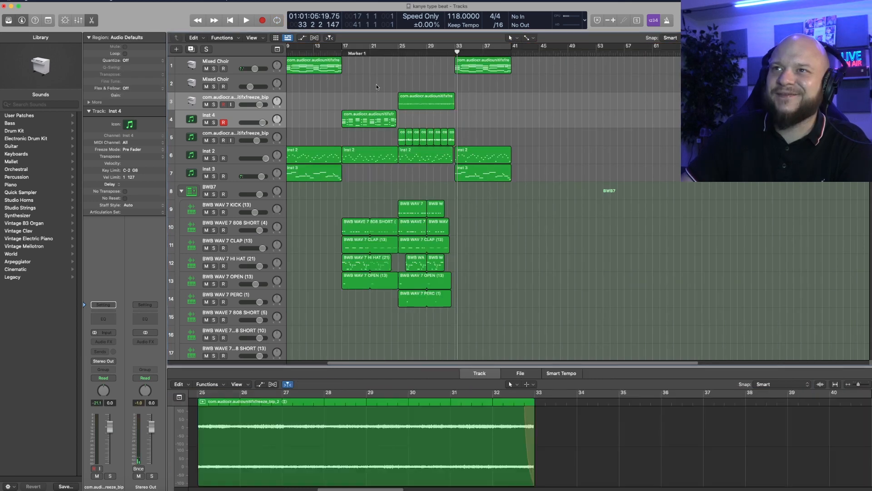
Play the arrangement through the choir's slow-down before bar 33 and into the following section, toggling cycle mode
key("space")
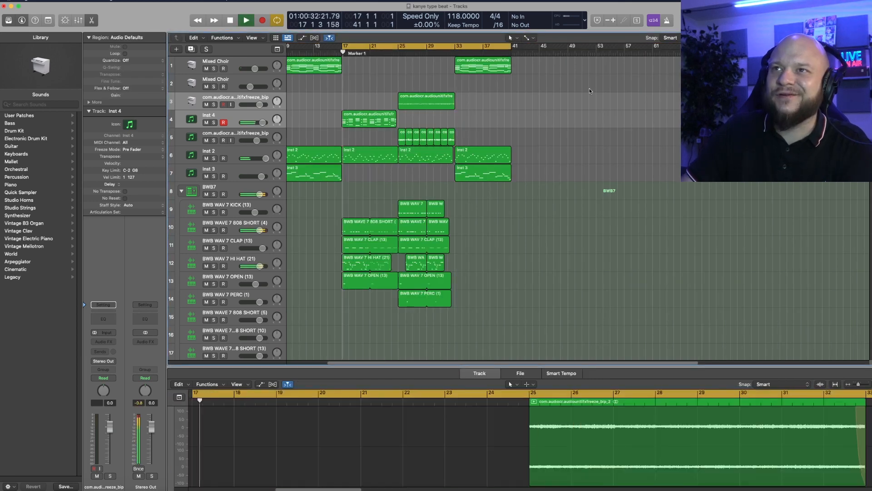
left_click(435, 52)
key("c")
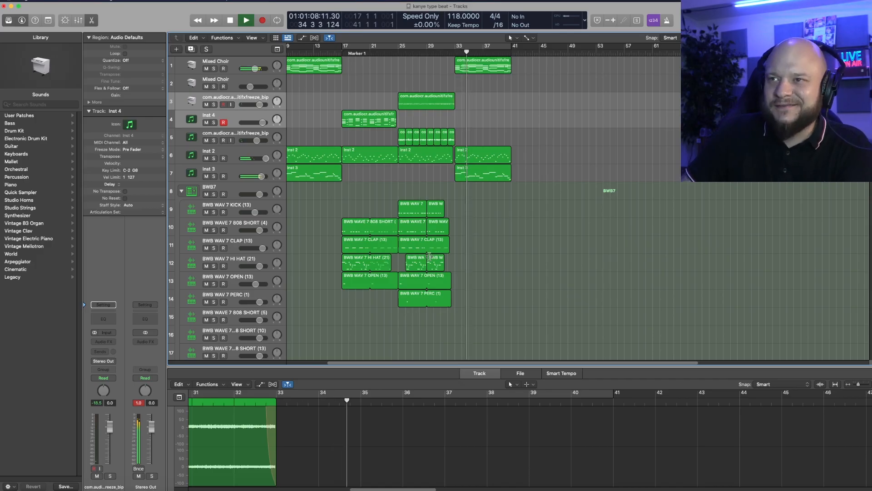
key("c")
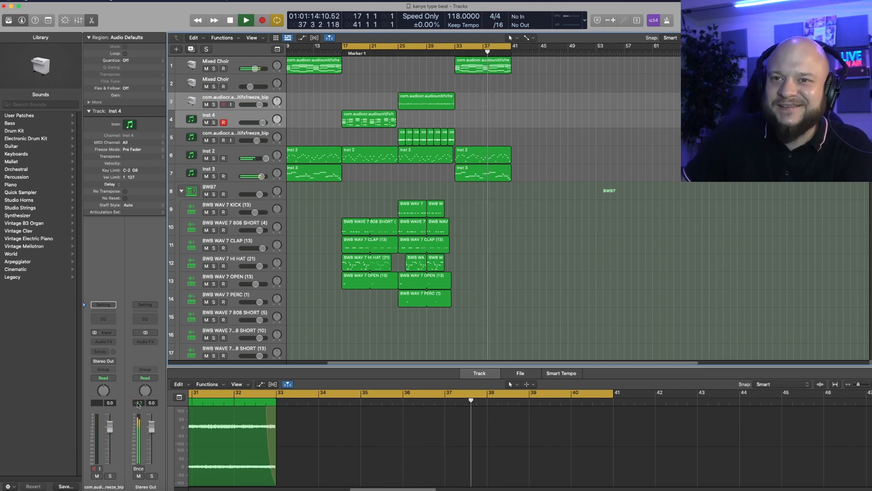
key("space")
Copy the Inst 4 region from bar 17 to bar 41 and select its track
left_click(352, 118)
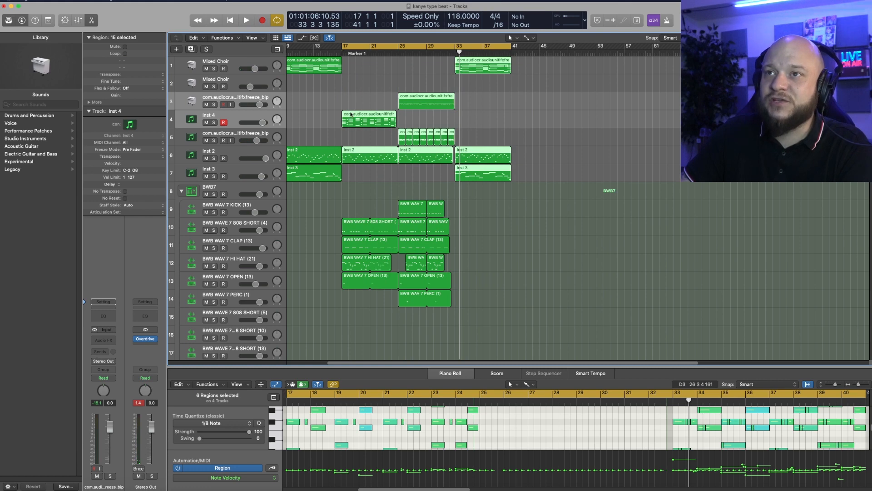
left_click_drag(351, 115, 522, 123)
left_click(231, 115)
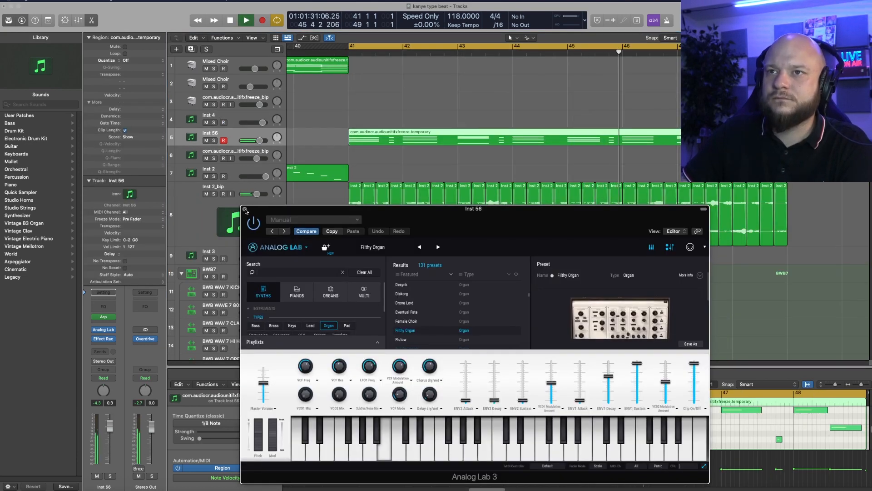
Close the Inst 56 Analog Lab window and collapse the Kick and 808 kit track
left_click(245, 210)
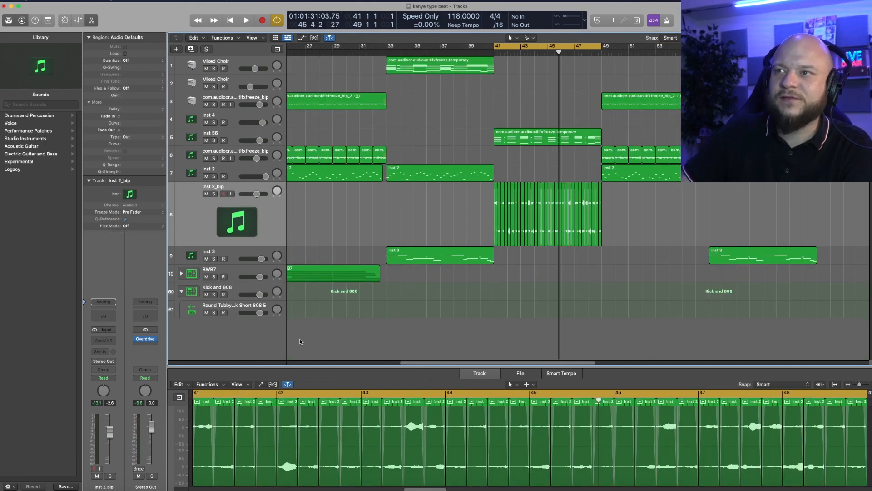
left_click(252, 287)
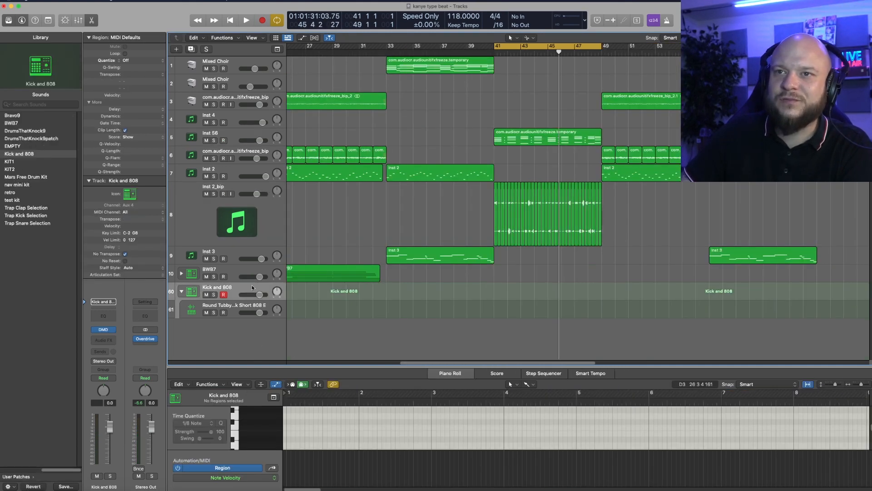
left_click(182, 290)
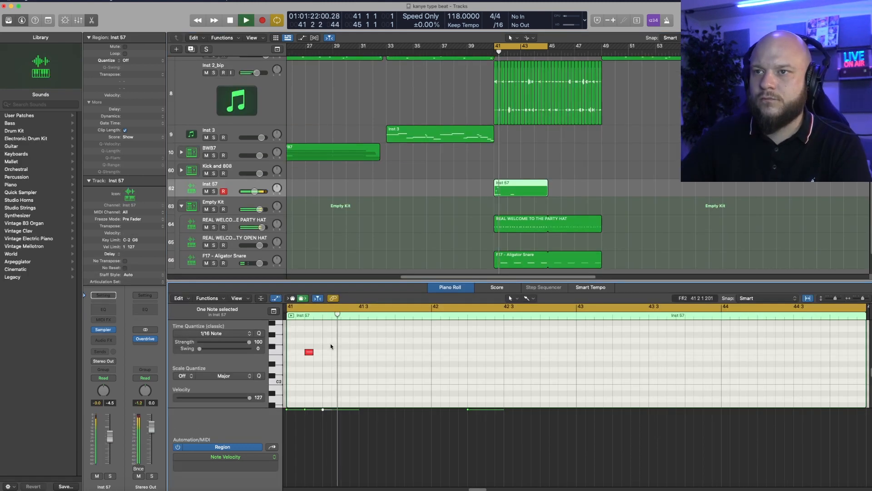
Copy the high Inst 57 note in bar 41 to a lower pitch directly after it and play the pattern back repeatedly
key("space")
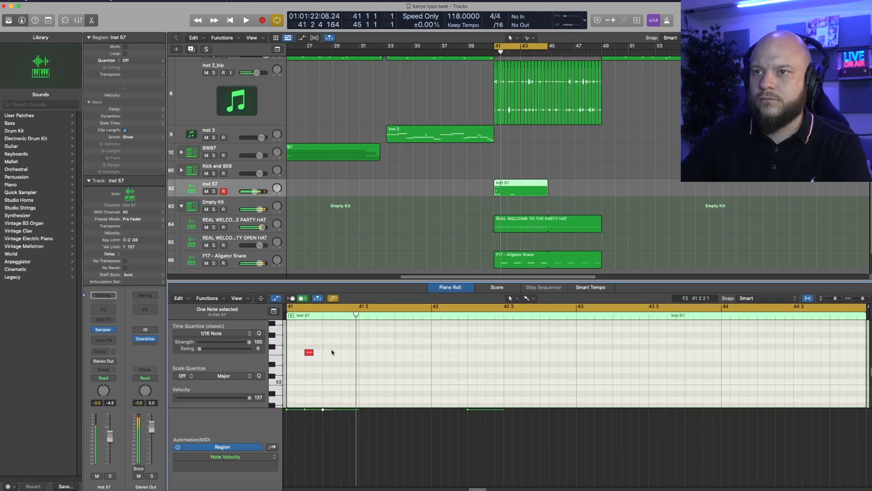
scroll(331, 345, "up", 3)
left_click_drag(332, 343, 359, 361)
key("space")
key("space")
key("space")
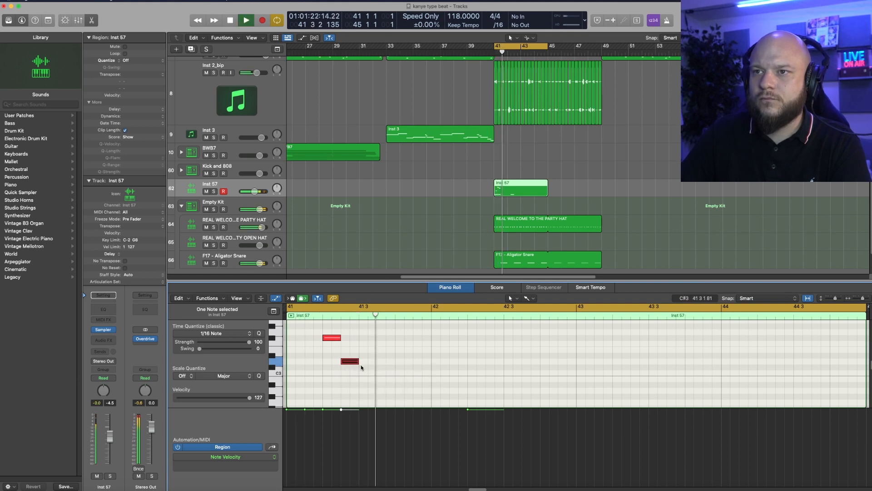
key("space")
scroll(362, 366, "down", 4)
key("space")
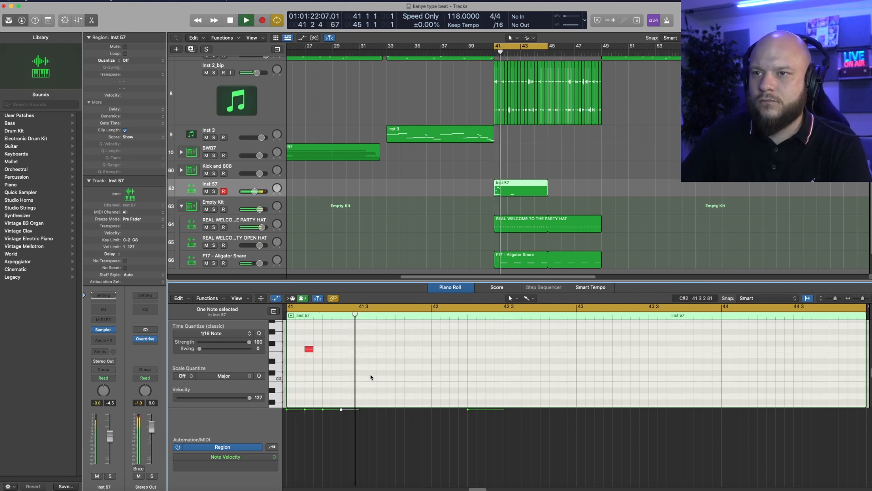
key("space")
key("space")
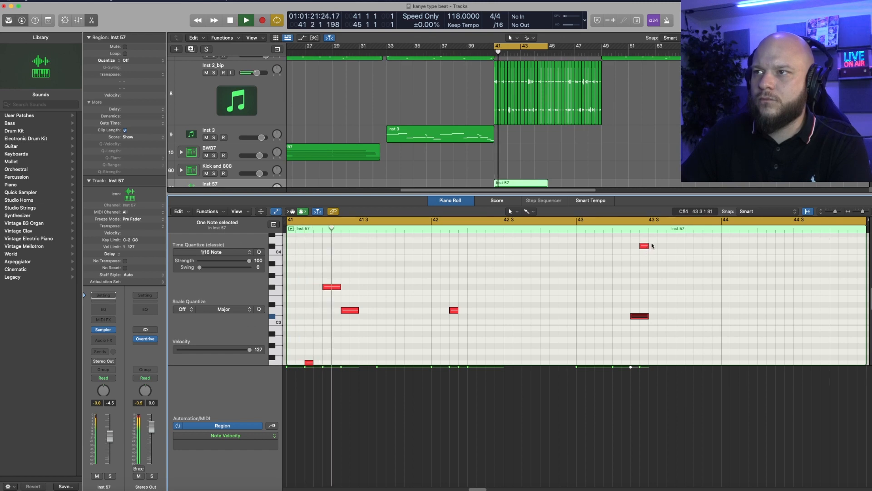
Shorten the low Inst 57 note at bar 43 so it ends before the following slide note, and play it back
scroll(661, 304, "down", 5)
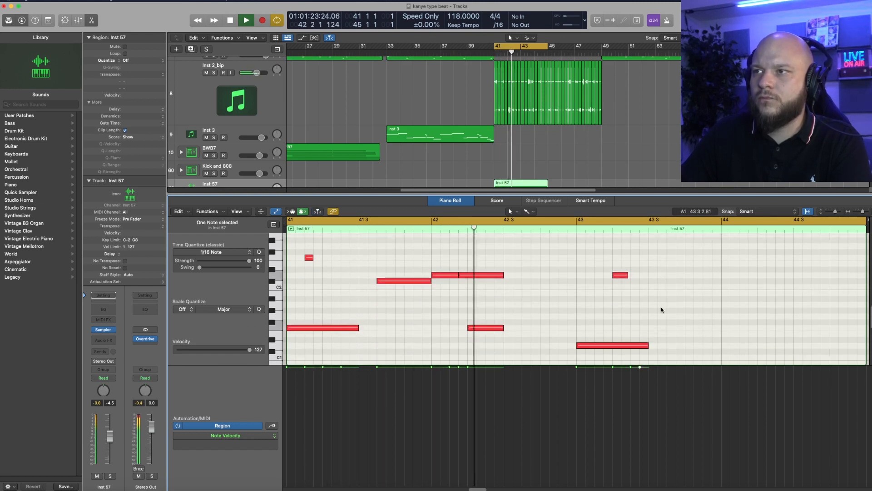
left_click_drag(645, 346, 631, 348)
key("space")
key("space")
scroll(645, 343, "up", 5)
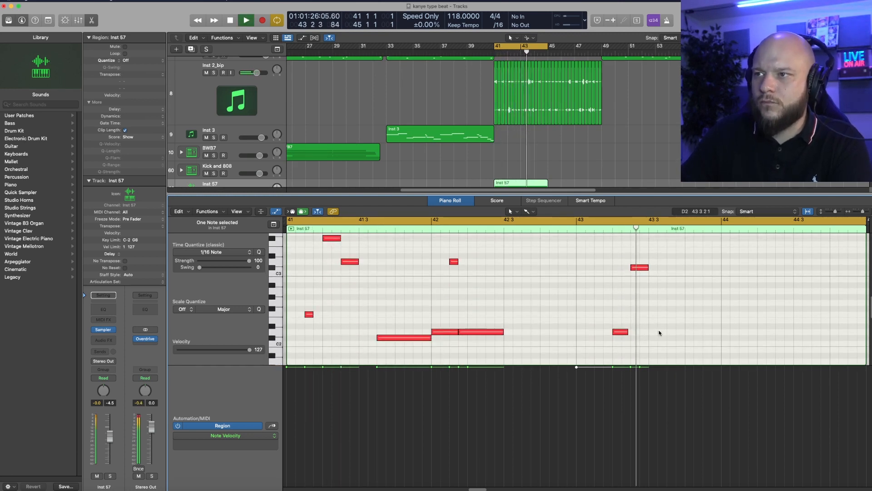
Carry the bar 43 Inst 57 note pattern over into bar 44 with a lower bass note and play it back
scroll(659, 332, "down", 3)
key("space")
scroll(659, 333, "up", 4)
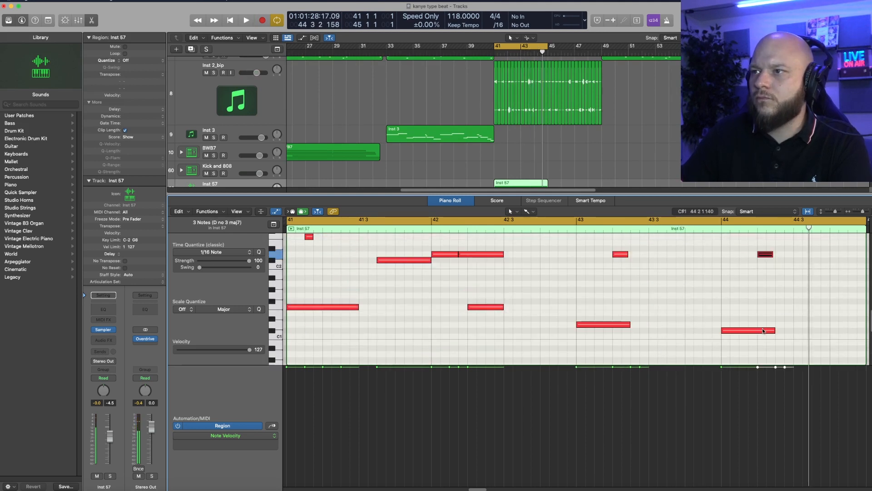
key("space")
left_click(759, 296)
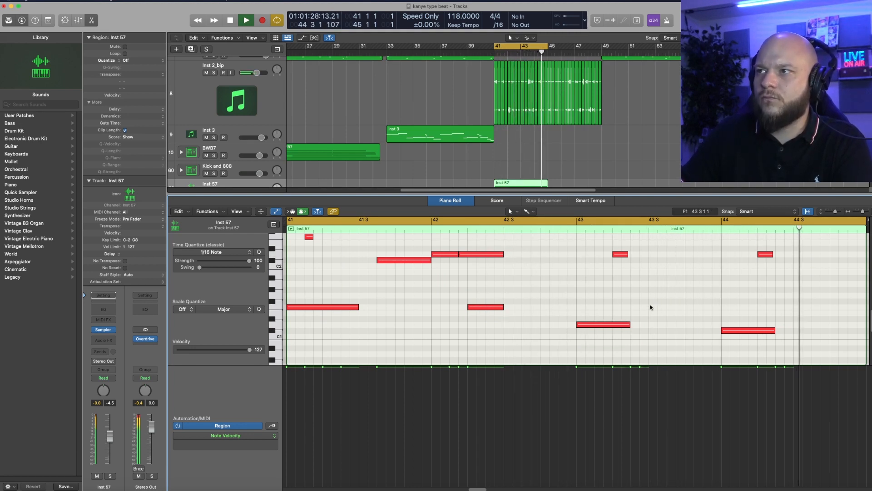
scroll(750, 308, "up", 1)
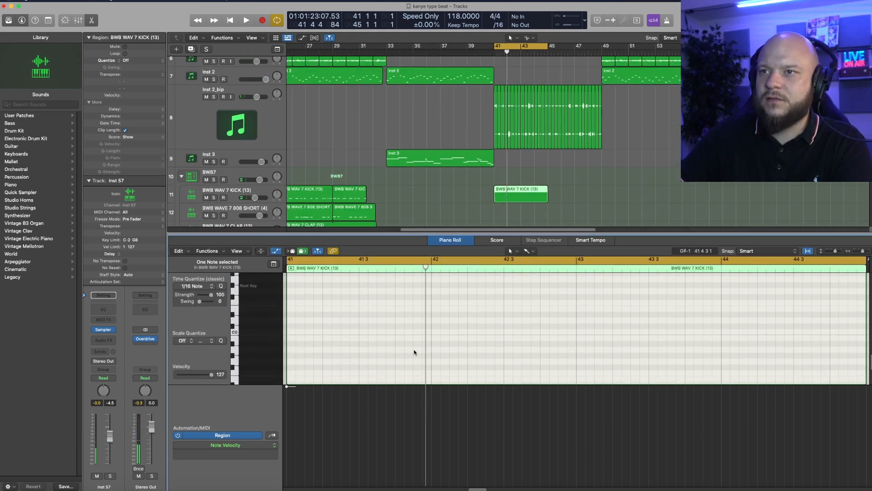
Add C1 kicks at 42 1 1, 42 3 3 and 42 4 1 in the BWB WAV 7 KICK (13) region and play it back
key("space")
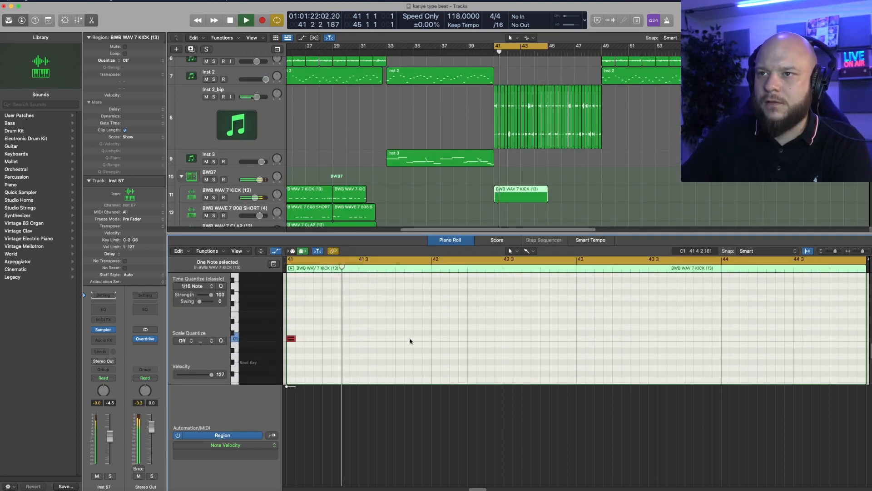
key("space")
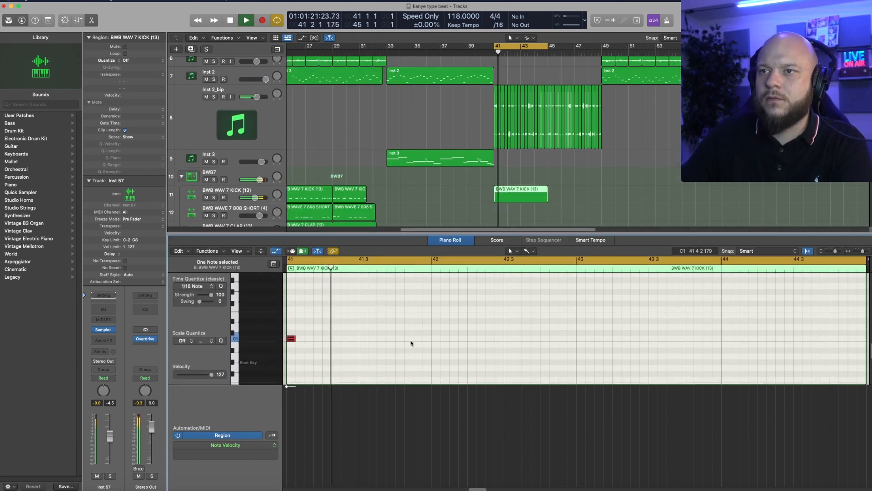
left_click(435, 339, "super")
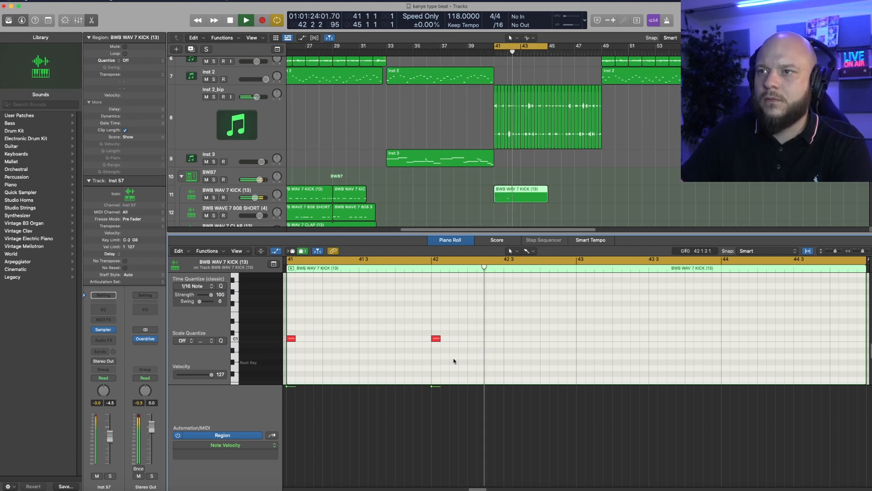
key("space")
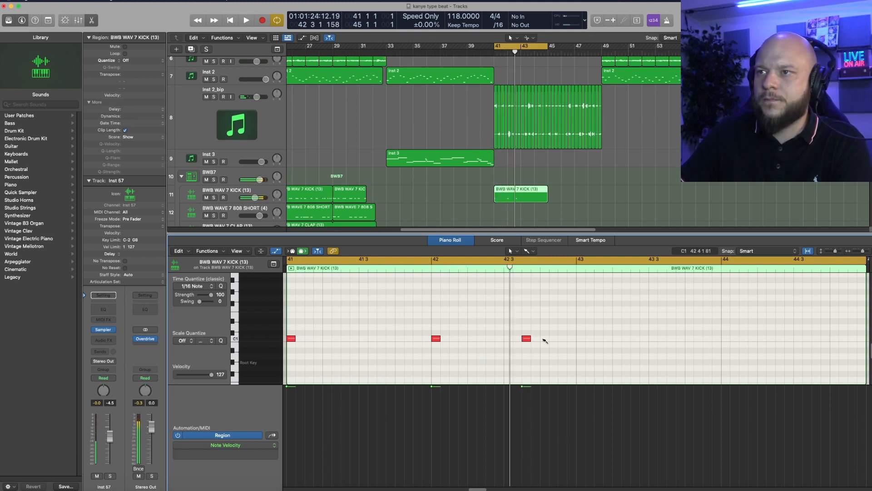
left_click(545, 338)
key("space")
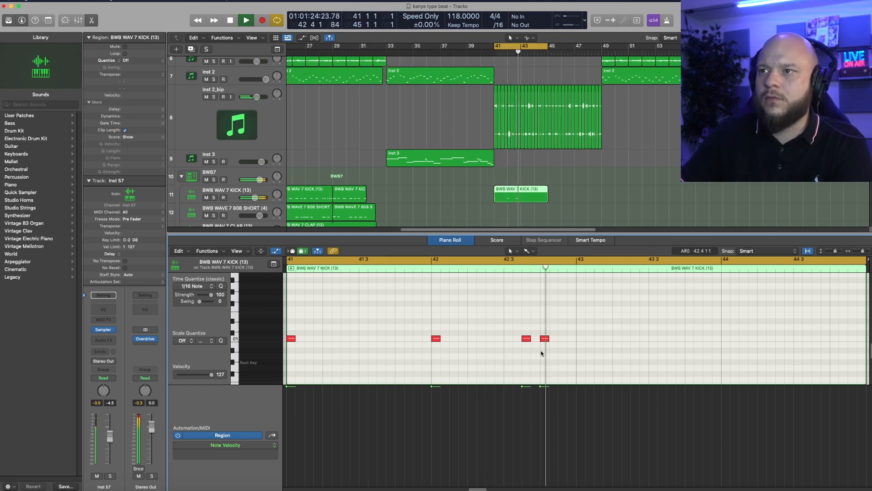
key("space")
Copy the four kick notes of bars 41 and 42 to bars 43 and 44 and play the pattern back
left_click_drag(576, 355, 291, 338)
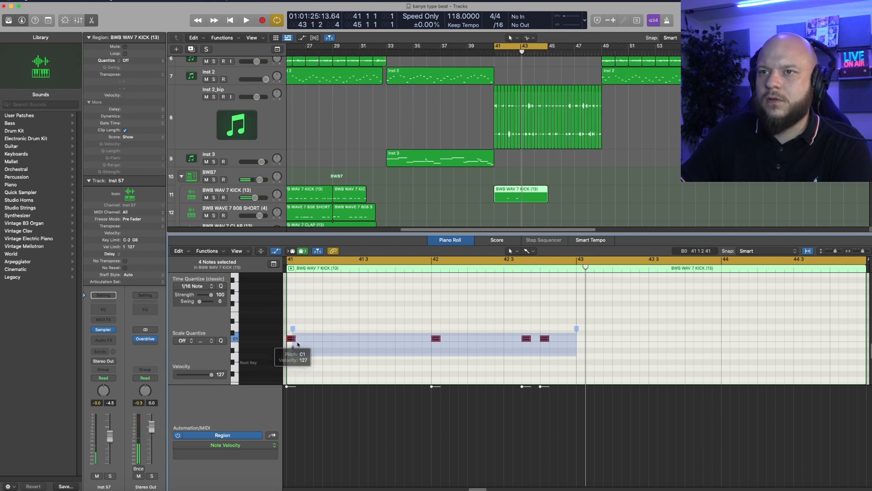
left_click_drag(291, 339, 581, 339)
left_click(638, 305)
key("space")
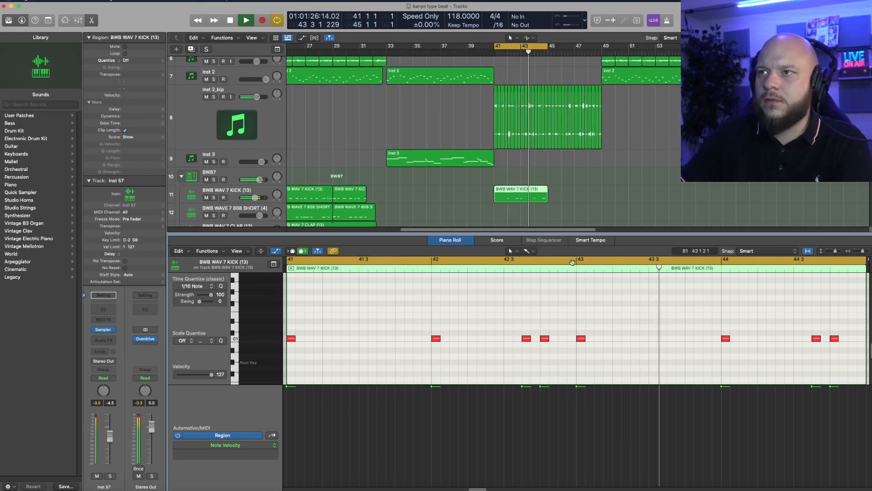
Loop the BWB WAV 7 KICK (13) region from bar 45 out to bar 49 and extend the cycle range to bar 49
left_click_drag(548, 189, 601, 198)
scroll(574, 226, "down", 5)
scroll(574, 225, "down", 15)
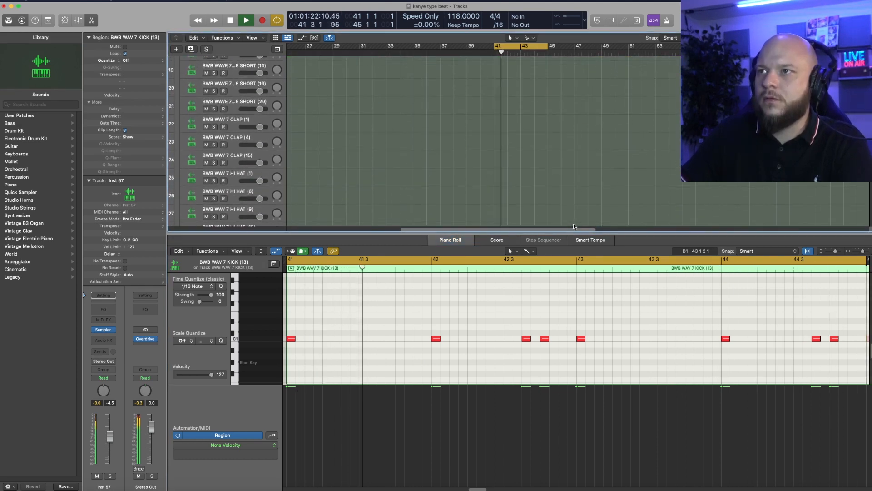
scroll(574, 226, "down", 8)
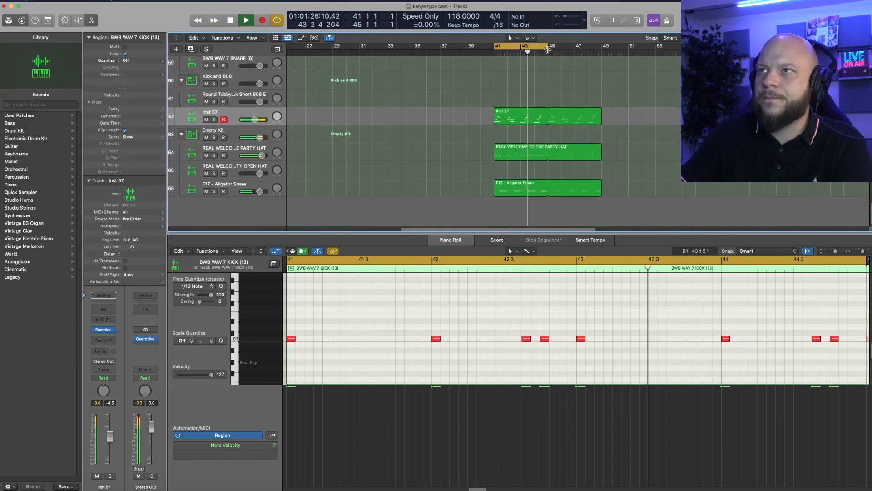
left_click_drag(548, 49, 603, 48)
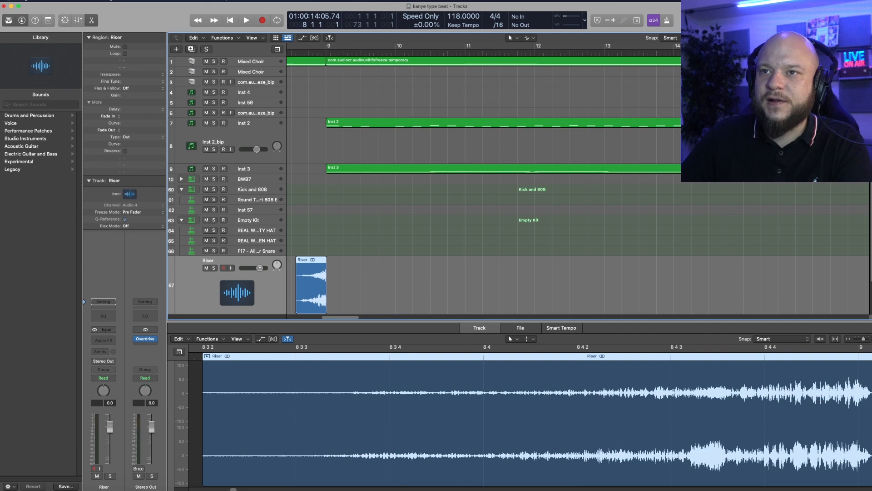
Add a Channel EQ with a low cut to the Riser track and lower the track's volume slightly while playing it back
left_click_drag(255, 264, 250, 263)
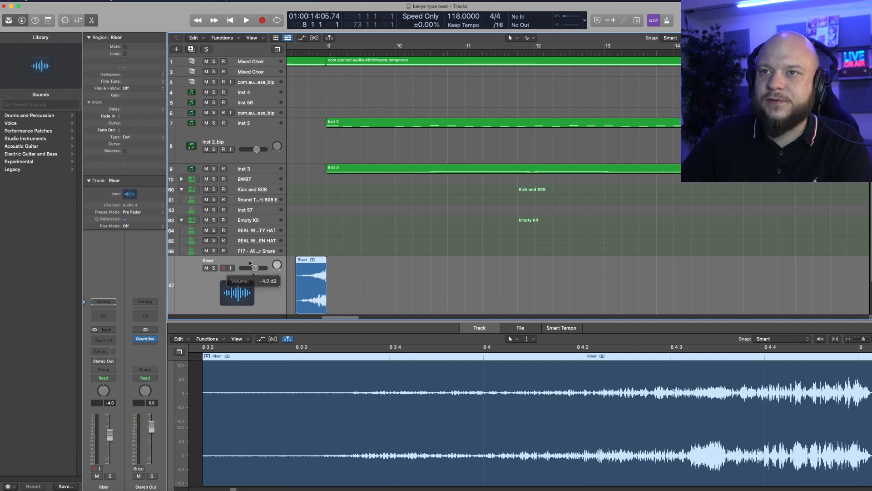
left_click(104, 315)
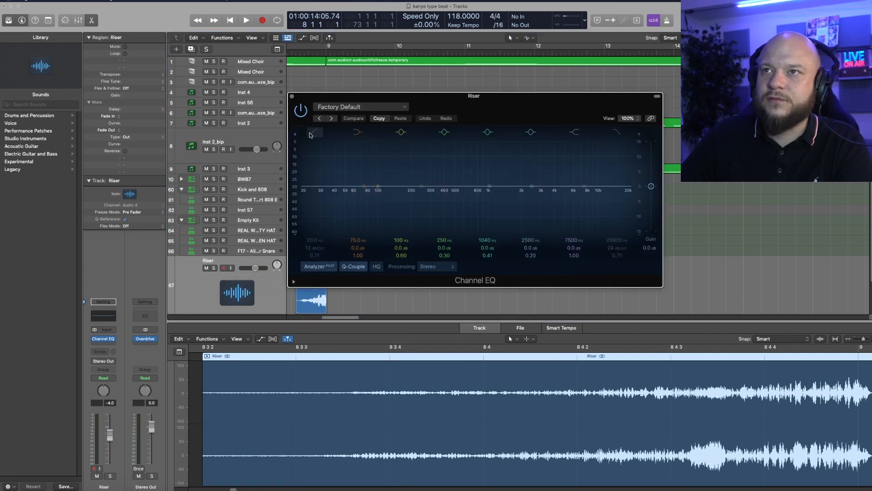
left_click_drag(319, 205, 411, 202)
key("space")
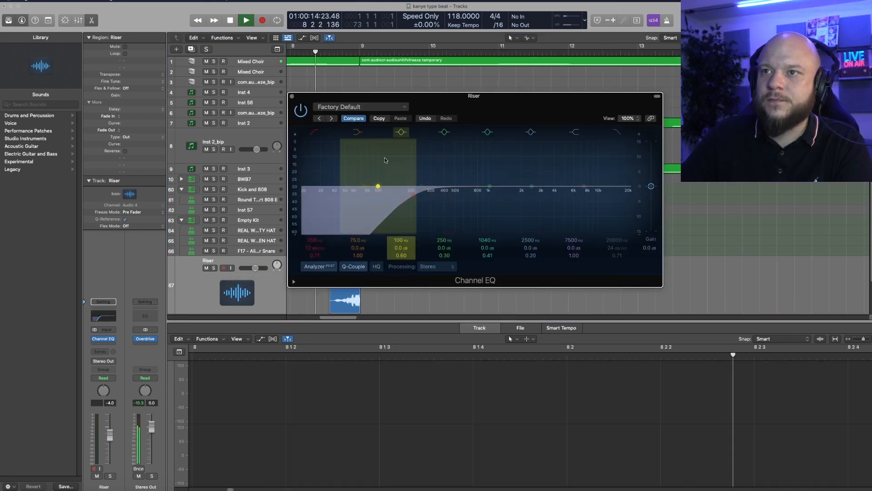
left_click(291, 96)
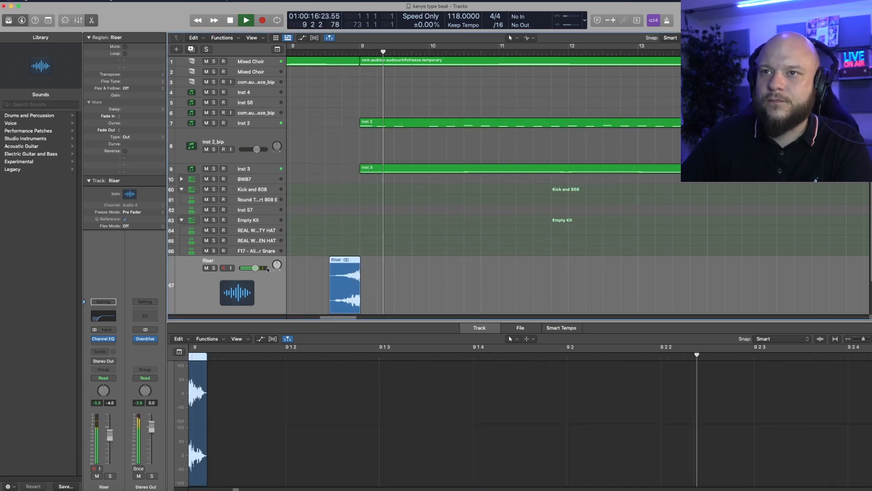
mouse_move(255, 267)
left_click_drag(255, 267, 257, 268)
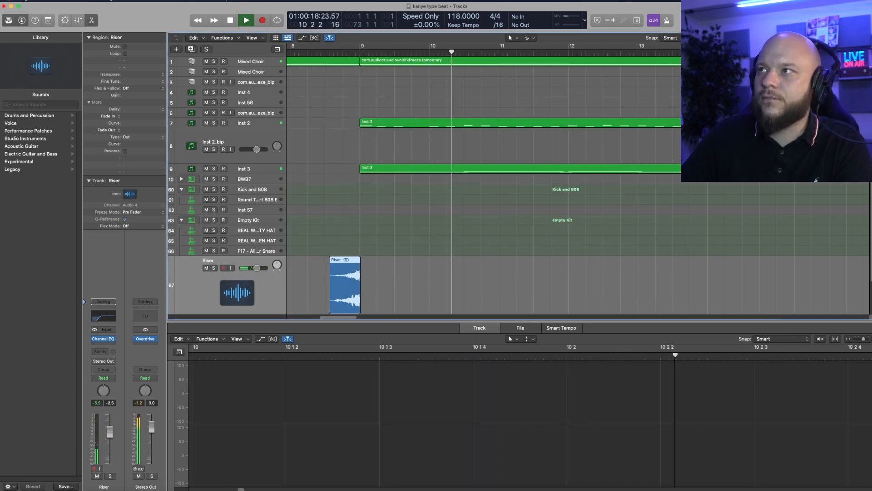
Copy the Riser region at bar 9 so that the copy ends at bar 17
key("super+Left")
key("super+Left")
key("super+Left")
key("super+Up")
key("super+Up")
key("super+Up")
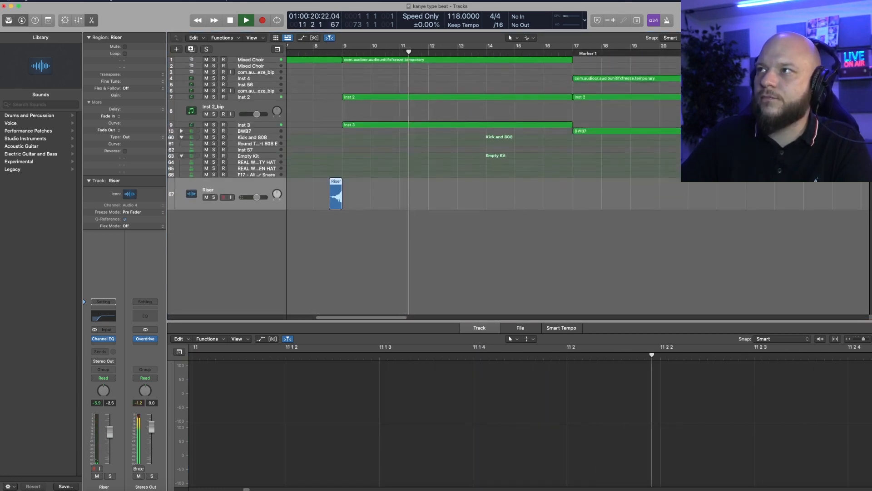
left_click_drag(336, 170, 568, 178)
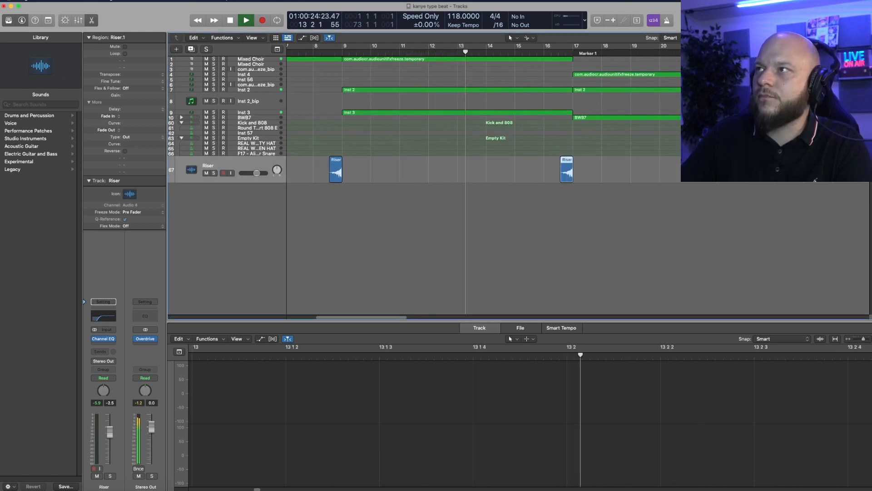
Place further copies of the Riser region so that they lead into bars 25, 33 and 41
key("super+Left")
key("super+Left")
key("super+Left")
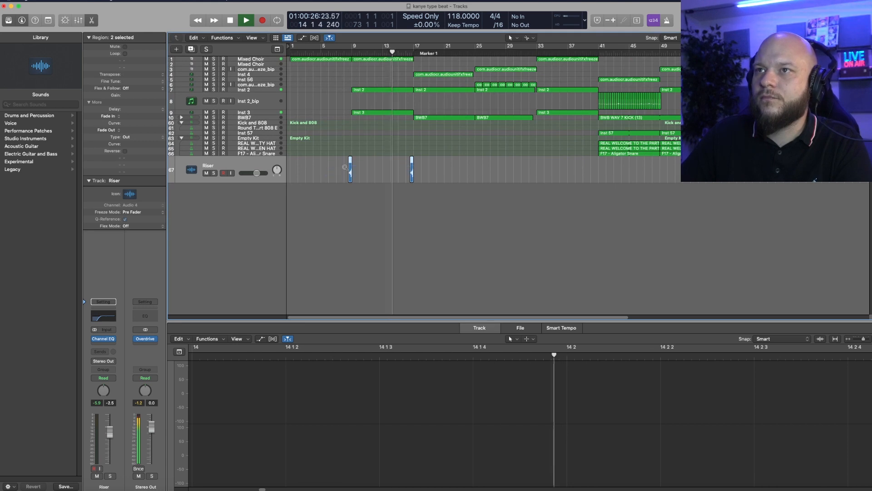
left_click_drag(350, 170, 532, 176)
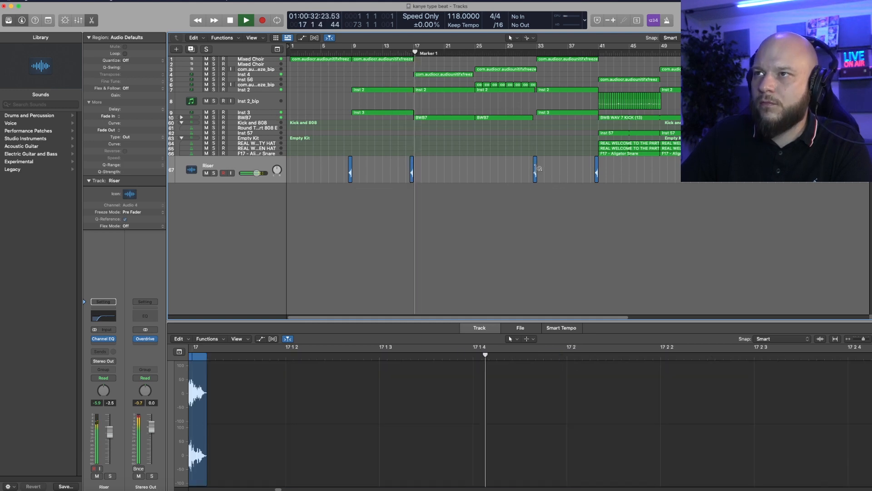
left_click_drag(536, 165, 473, 169)
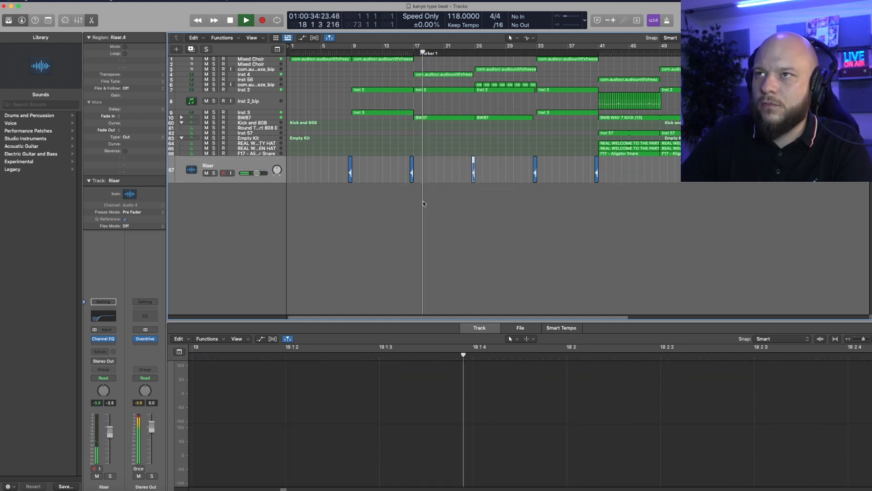
Trim the end of the second Mixed Choir region so it stops shortly before bar 17, and play back the transition
left_click(411, 59)
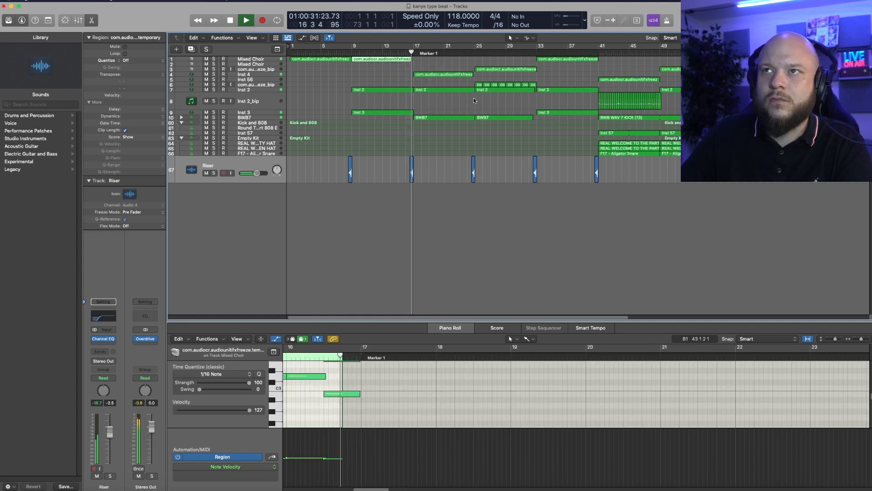
key("space")
left_click(399, 52)
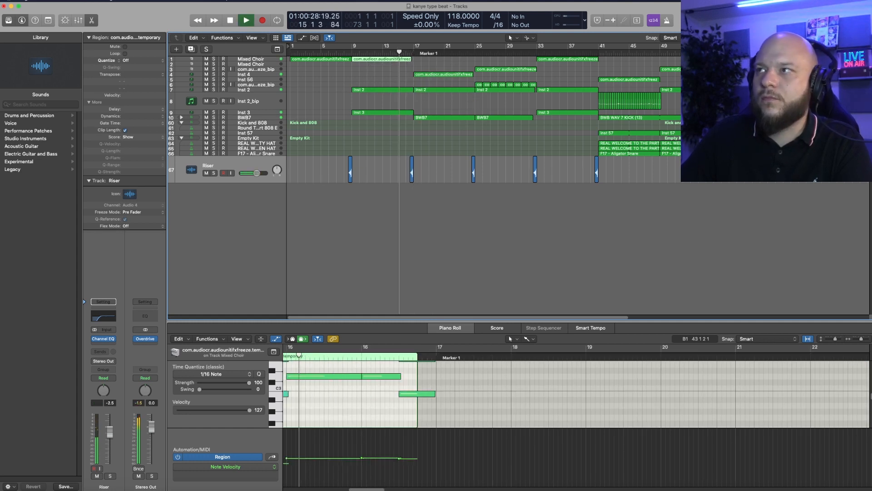
scroll(434, 63, "up", 5)
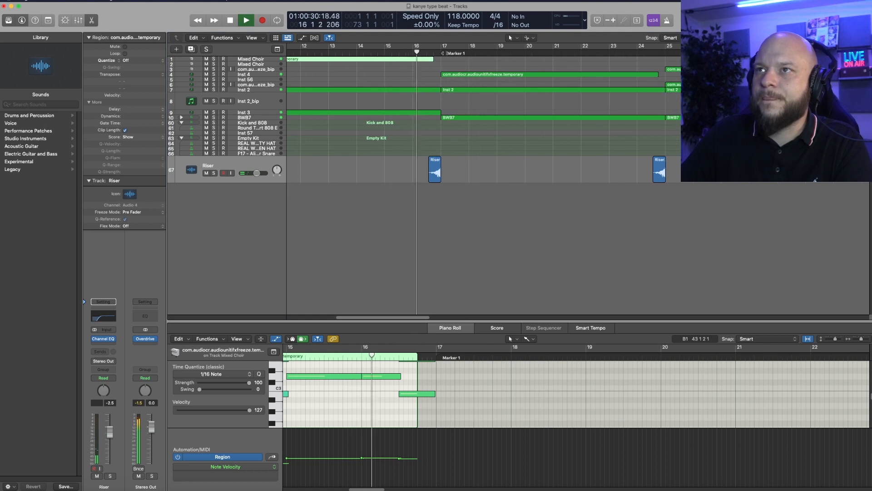
left_click_drag(434, 64, 431, 63)
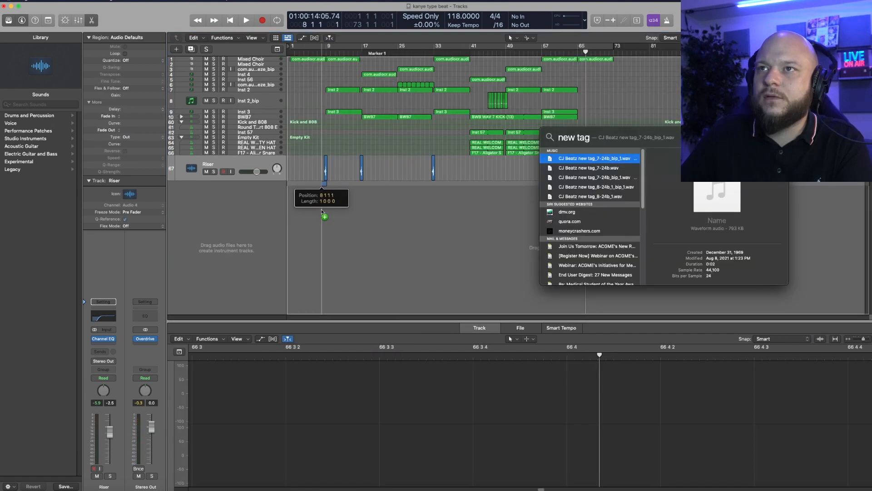
Place the audio file CJ Beatz new tag_7-24b_bip_1.wav near bar 9 on a new track and play the beat from the start
left_click_drag(325, 210, 326, 211)
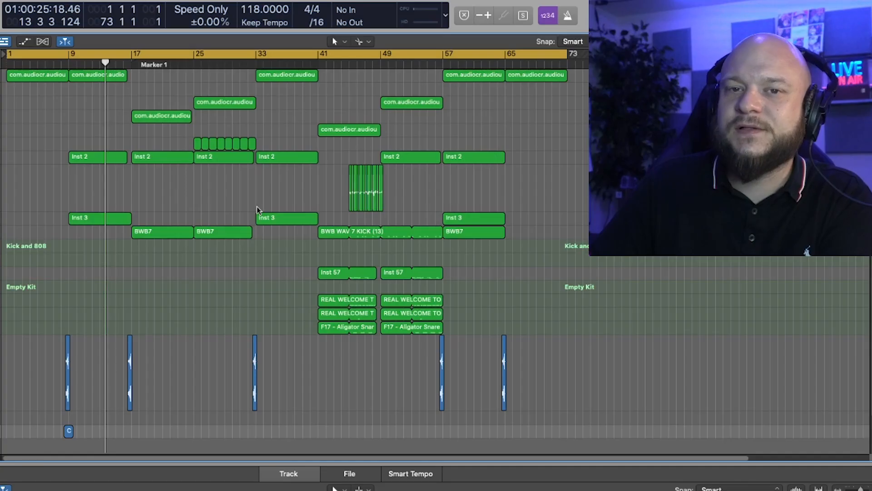
key("Return")
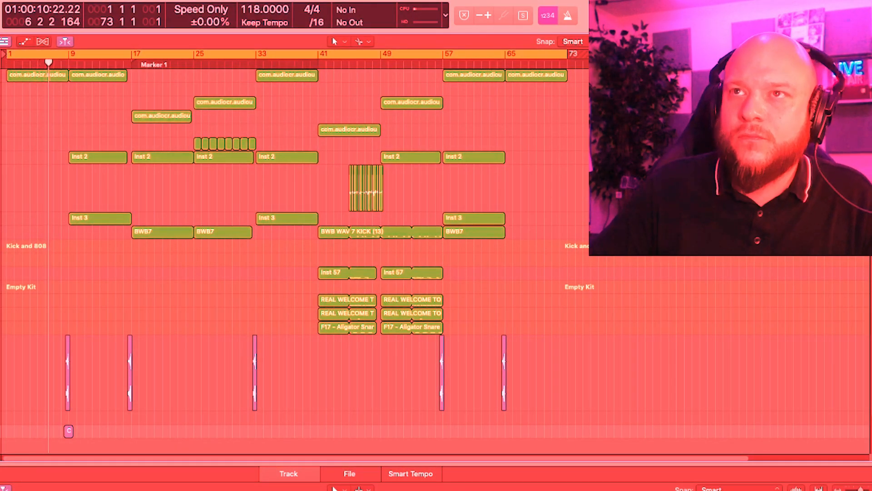
Shorten the Inst 3 and Inst 2 regions that start at bar 33 so they end at about bar 40
left_click_drag(1, 64, 39, 64)
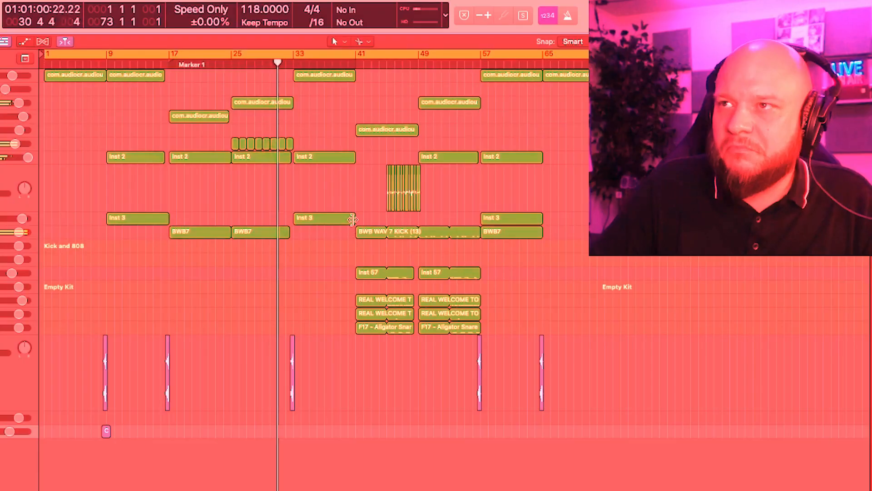
left_click_drag(355, 220, 348, 221)
left_click_drag(356, 158, 346, 160)
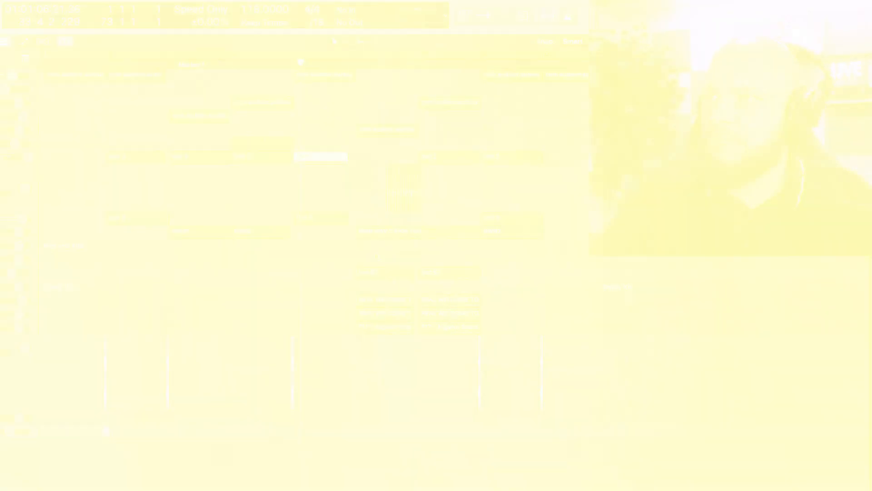